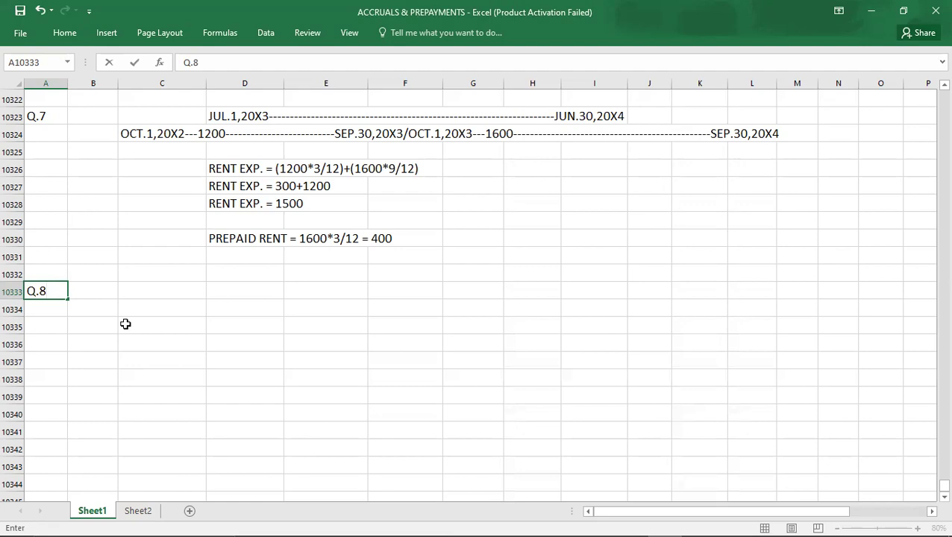
# - Switch to the PDF question sheet and read Q.8, selecting the words "year ended 30 June 2008" in its requirement
pyautogui.hotkey('alt', 'Tab')
pyautogui.hotkey('alt', 'Tab')
pyautogui.hotkey('alt', 'Tab')
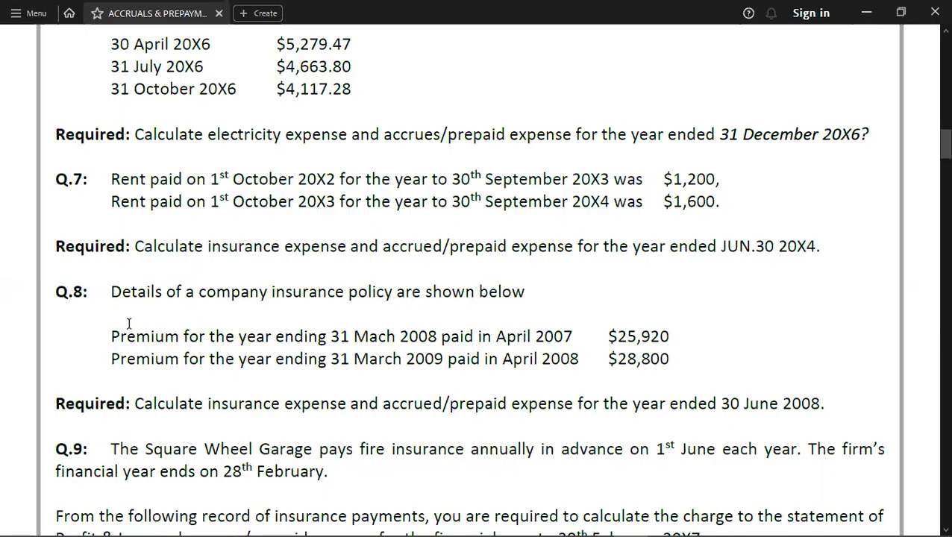
pyautogui.scroll(-1, 222, 319)
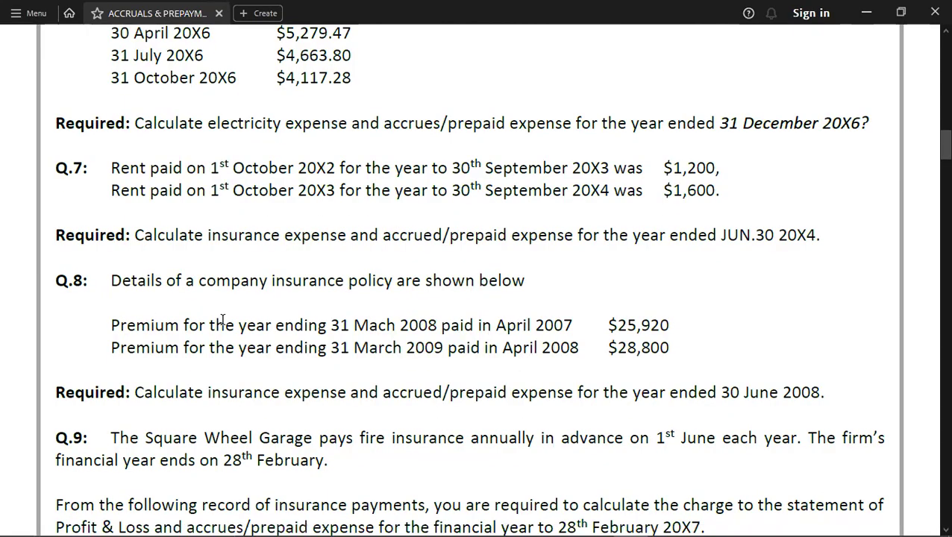
pyautogui.scroll(-4, 223, 319)
pyautogui.scroll(1, 222, 319)
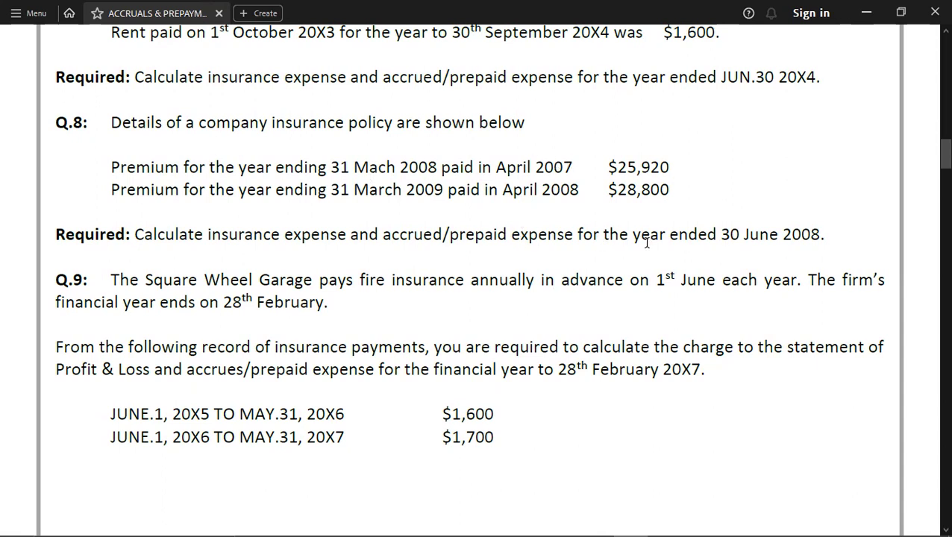
pyautogui.moveTo(631, 235); pyautogui.dragTo(836, 236)
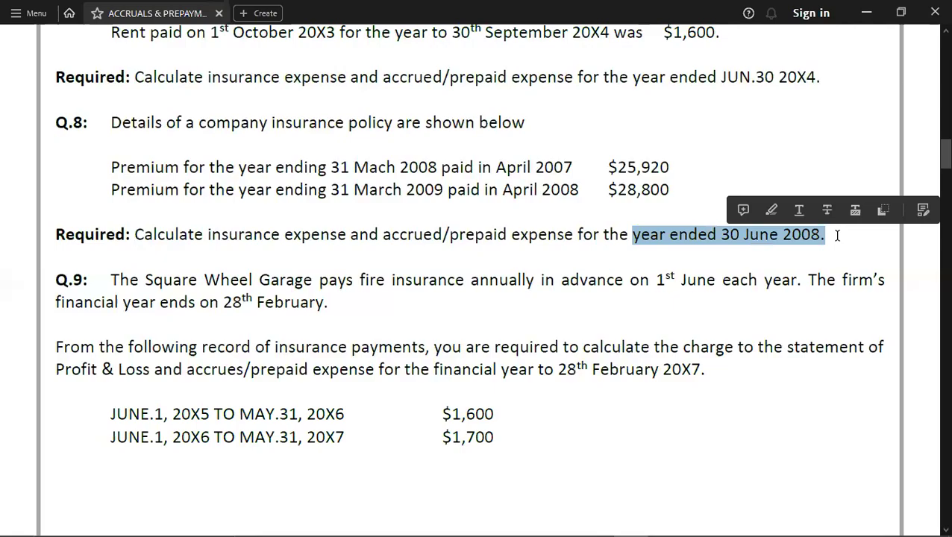
# - Back in the Excel workbook, enter a dashed financial-year timeline from JUL.1 to JUN.30 in D10333, beside Q.8
pyautogui.hotkey('alt', 'Tab')
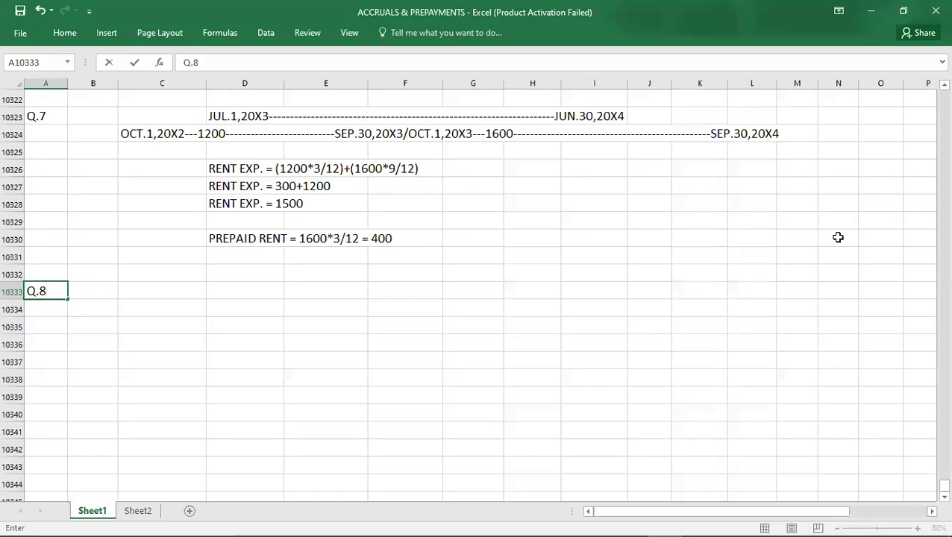
pyautogui.press('Right')
pyautogui.press('Right')
pyautogui.press('Right')
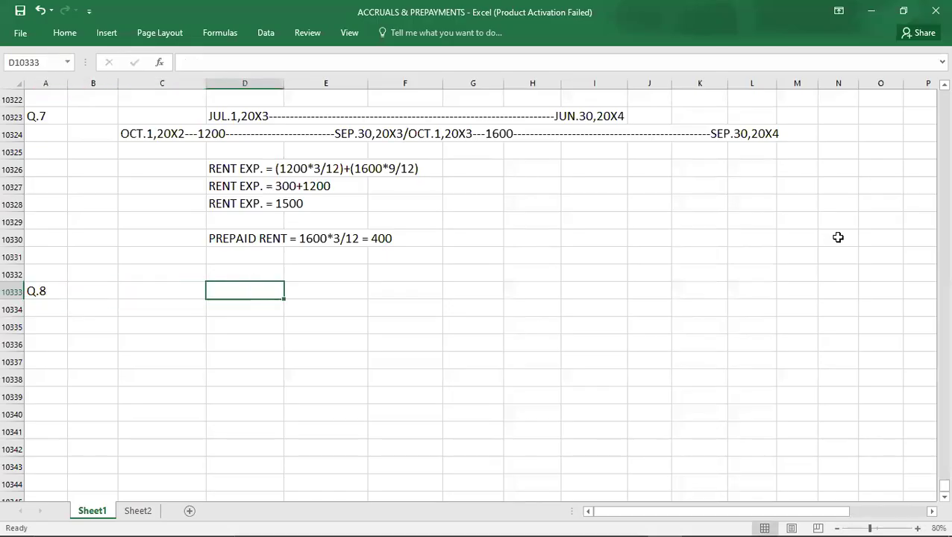
pyautogui.write('JU')
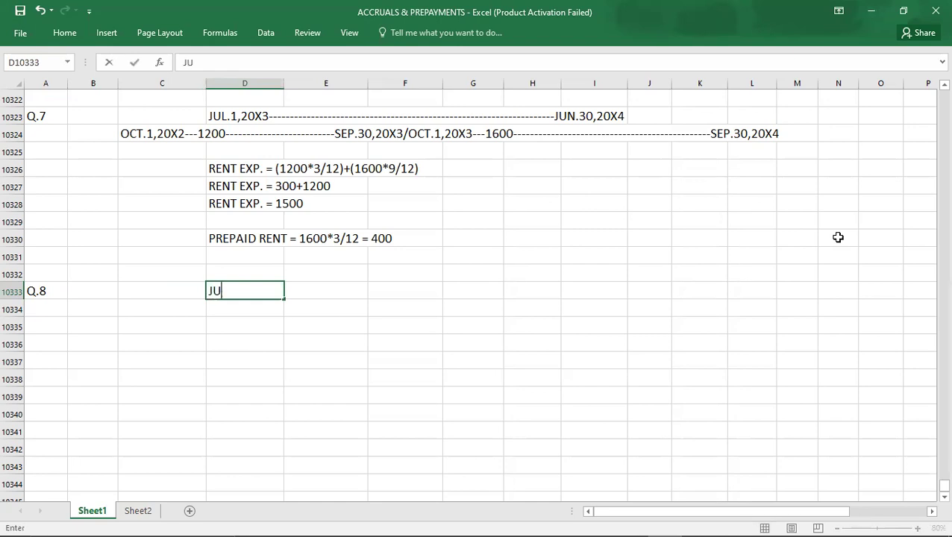
pyautogui.write('L.1--------------------------------------------------------------------------JUN.30')
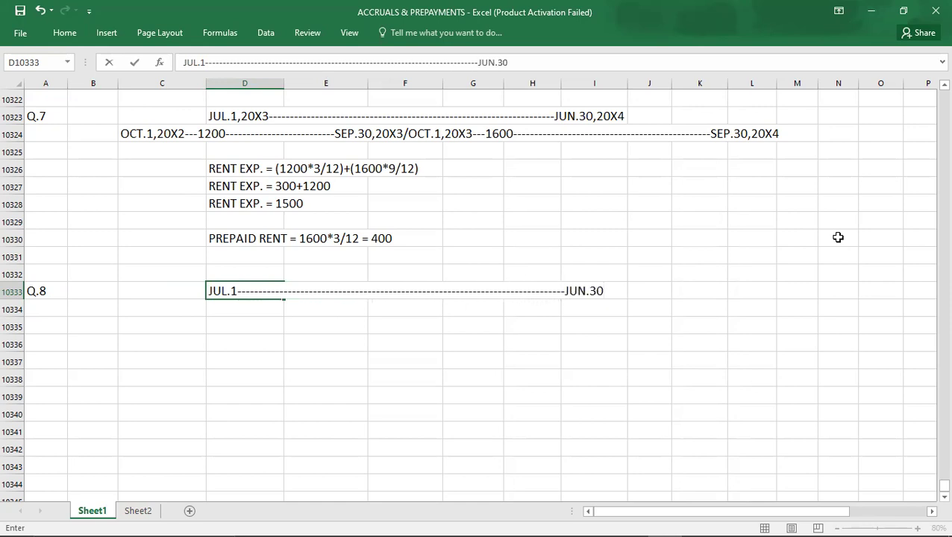
pyautogui.click(254, 292)
pyautogui.write('----')
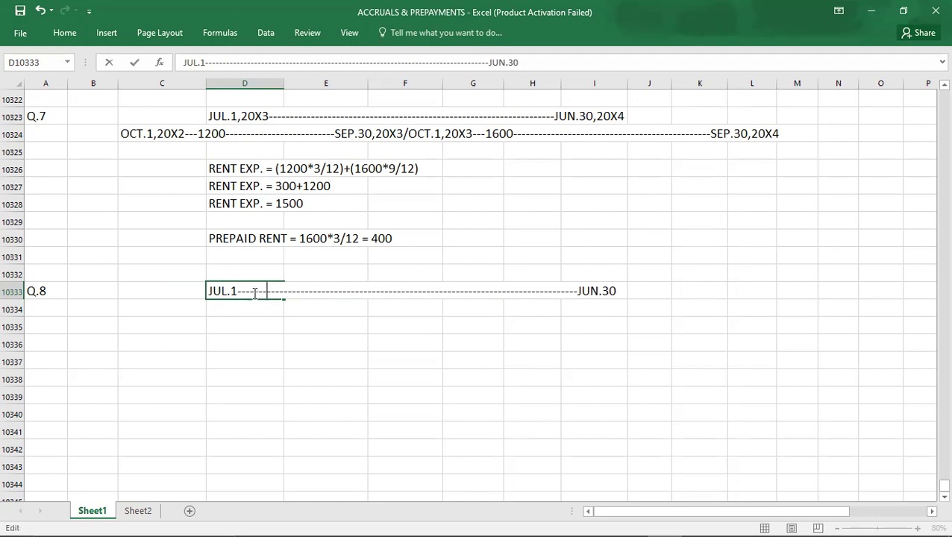
pyautogui.click(243, 316)
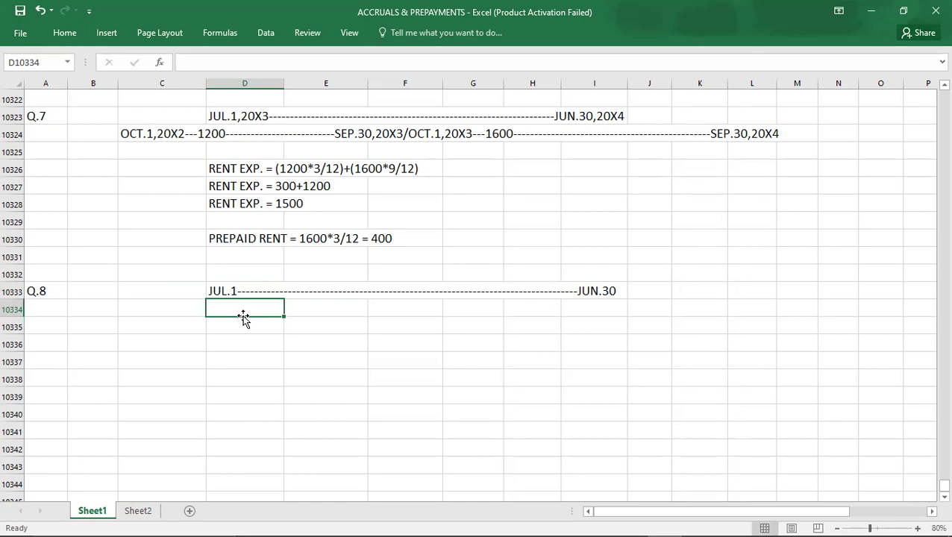
# - Check Q.8's premiums in the PDF and start the policy timeline in C10334 with APR.1---25920, a dashed line and MAR.31/
pyautogui.hotkey('alt', 'Tab')
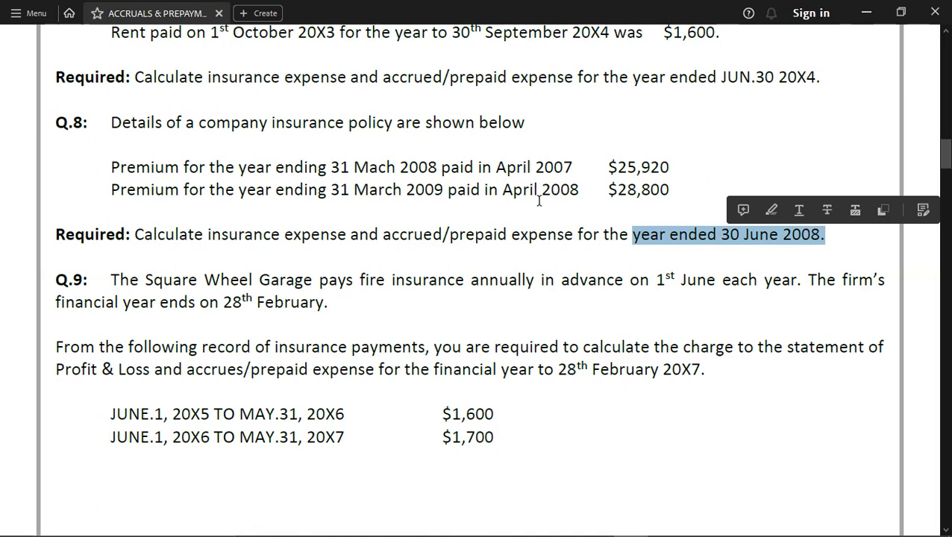
pyautogui.hotkey('alt', 'Tab')
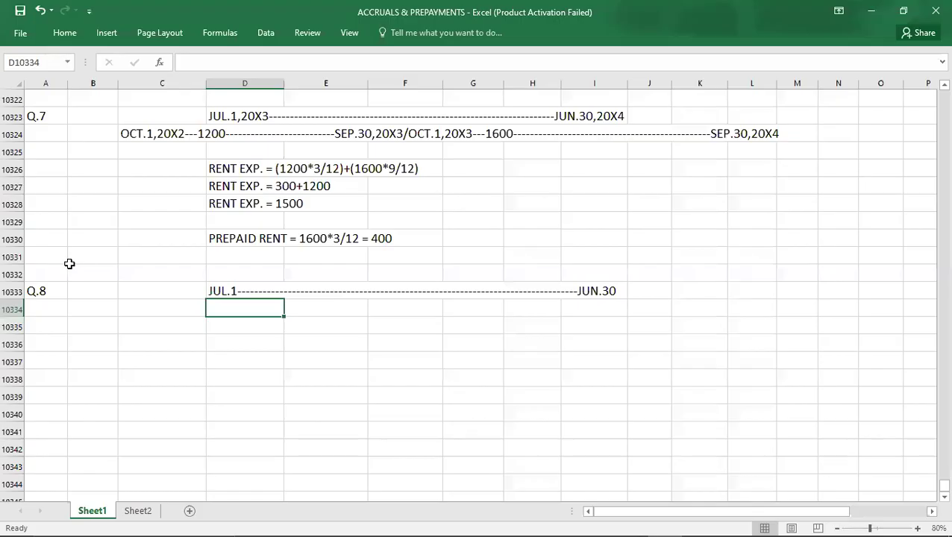
pyautogui.click(140, 310)
pyautogui.write('A')
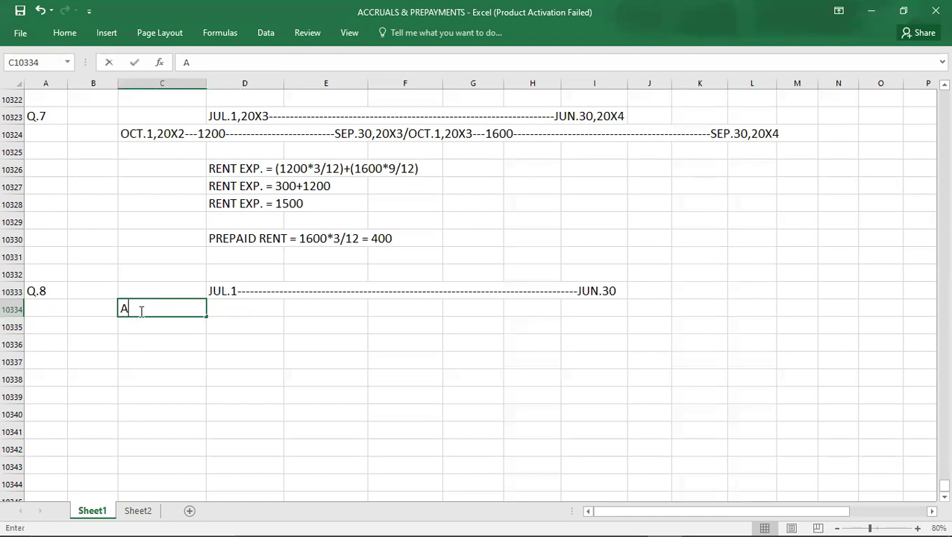
pyautogui.write('P.1')
pyautogui.press('BackSpace')
pyautogui.press('BackSpace')
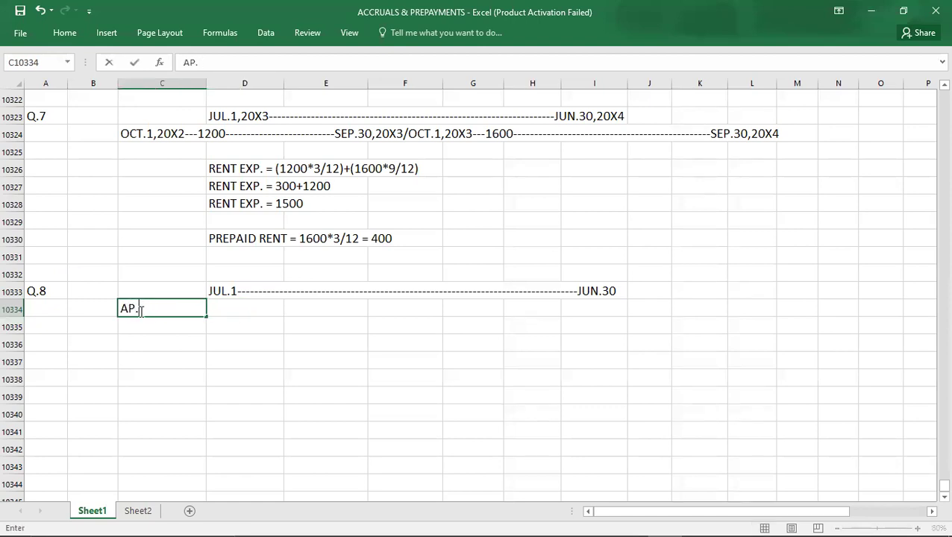
pyautogui.write('R.1---')
pyautogui.hotkey('alt', 'Tab')
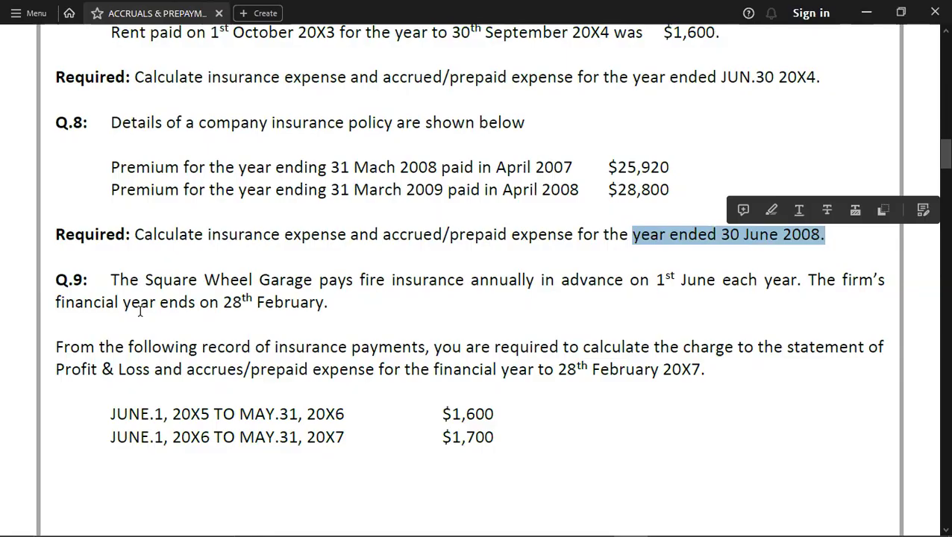
pyautogui.click(602, 168)
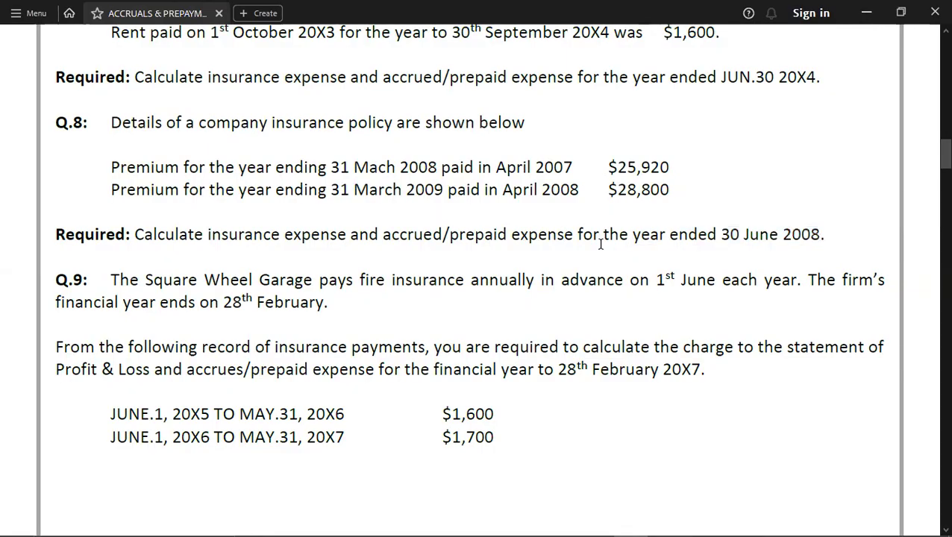
pyautogui.hotkey('alt', 'Tab')
pyautogui.write('2592')
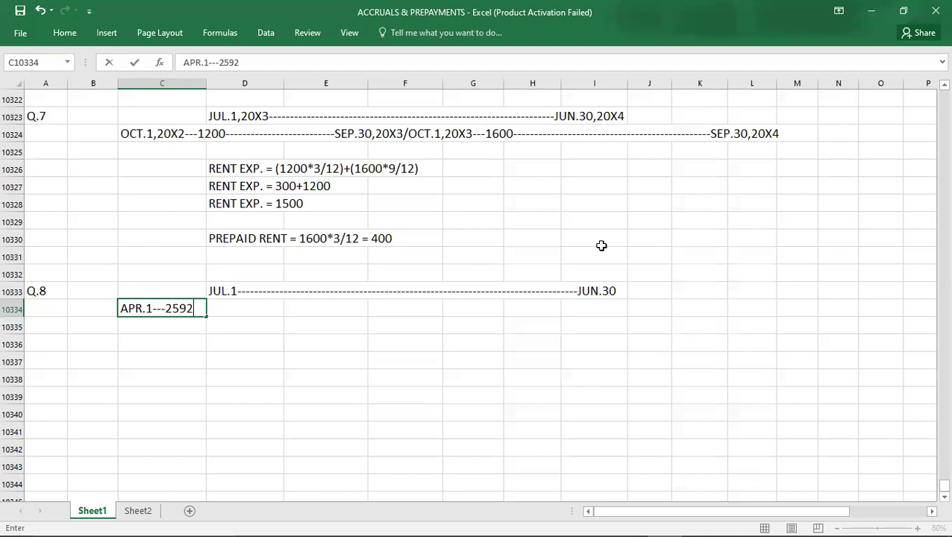
pyautogui.write('0----------------------------------------')
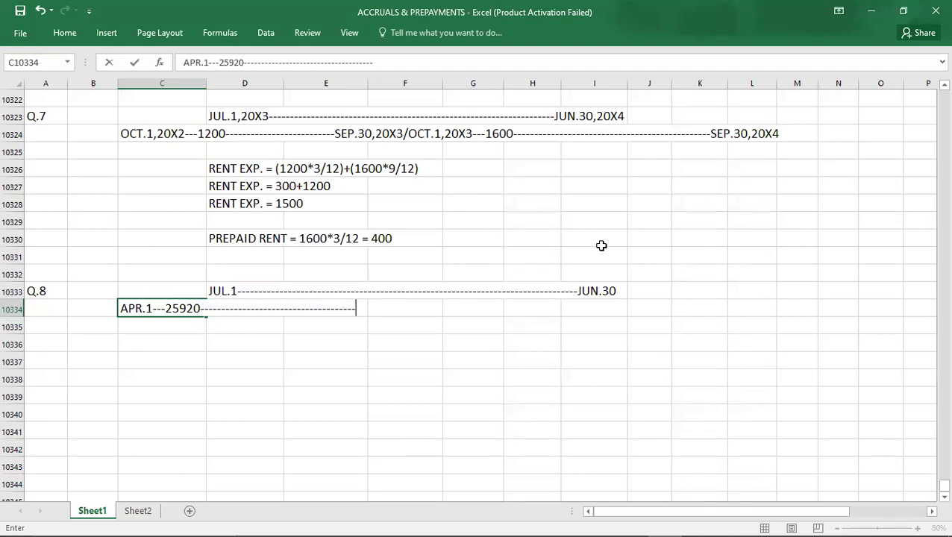
pyautogui.write('MAR.31/')
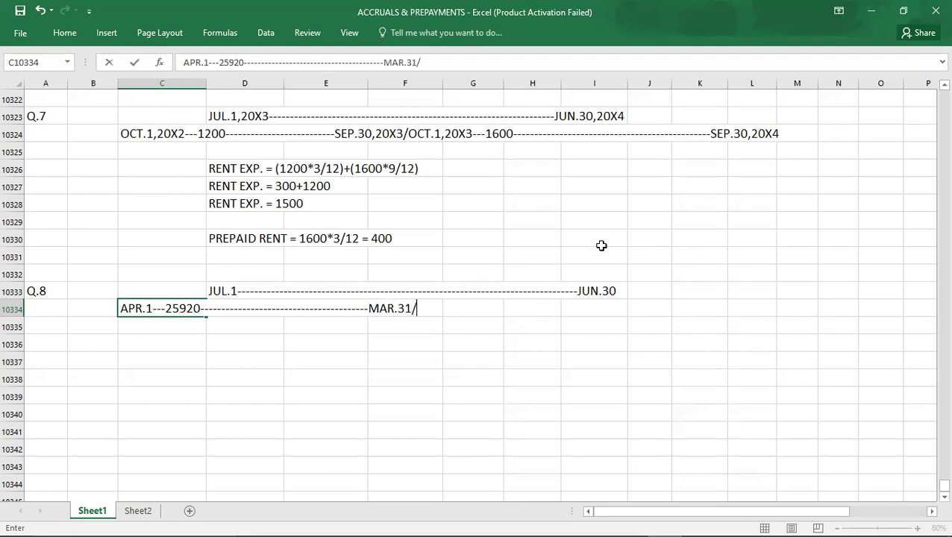
# - Check the second premium in the PDF and complete the C10334 timeline with APR.1---28800, a dashed line and MAR.31
pyautogui.hotkey('alt', 'Tab')
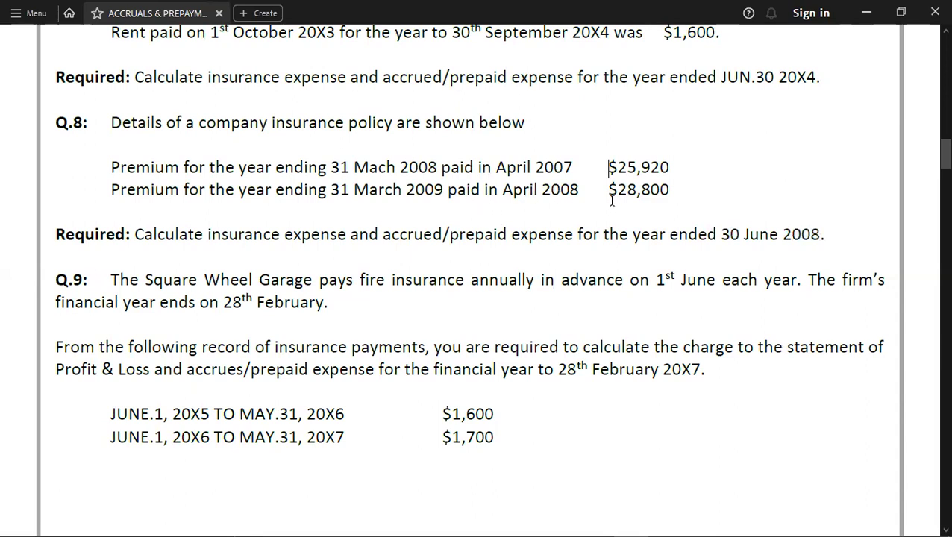
pyautogui.hotkey('alt', 'Tab')
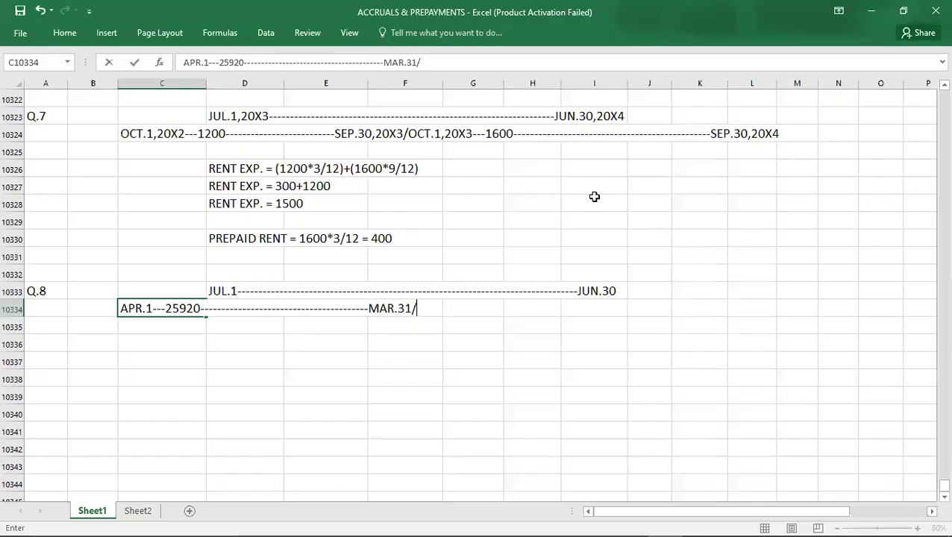
pyautogui.write('APR.1--')
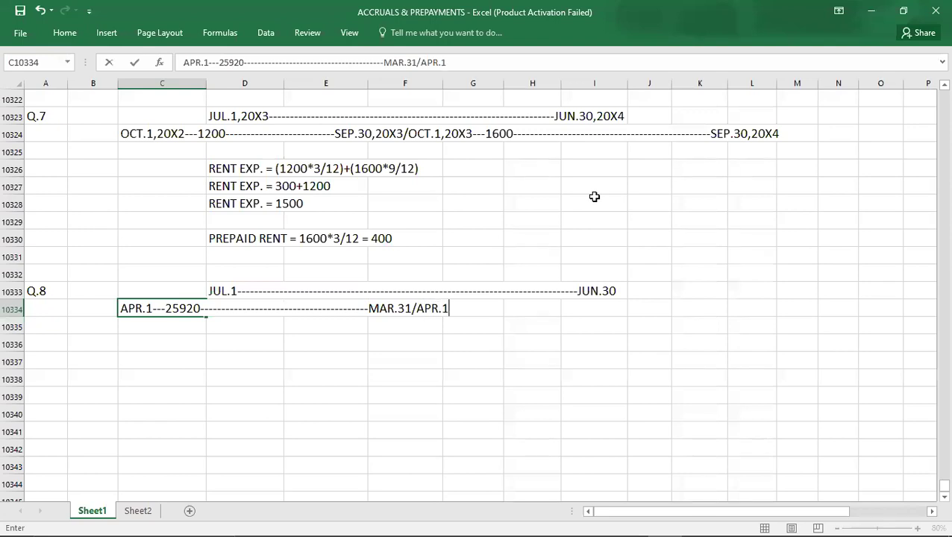
pyautogui.write('-28800')
pyautogui.write('------------------------')
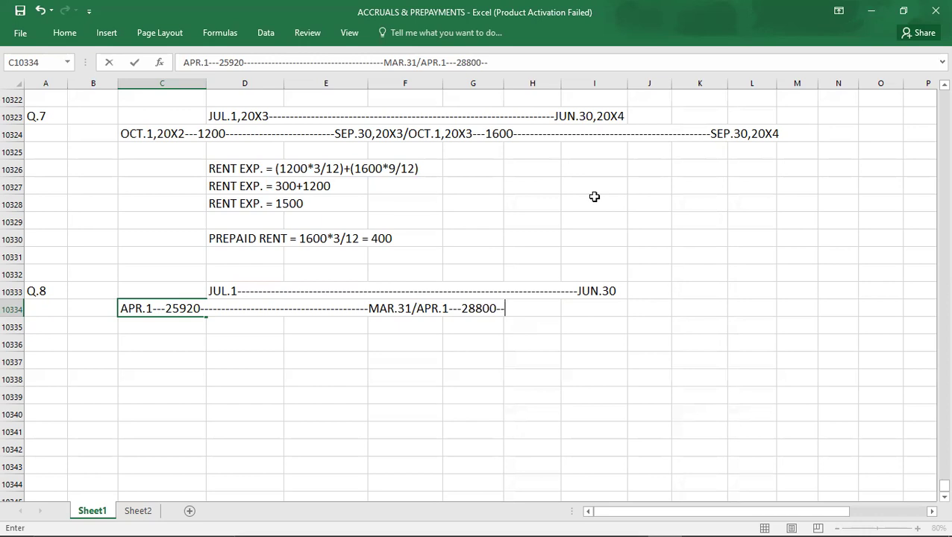
pyautogui.write('---------------')
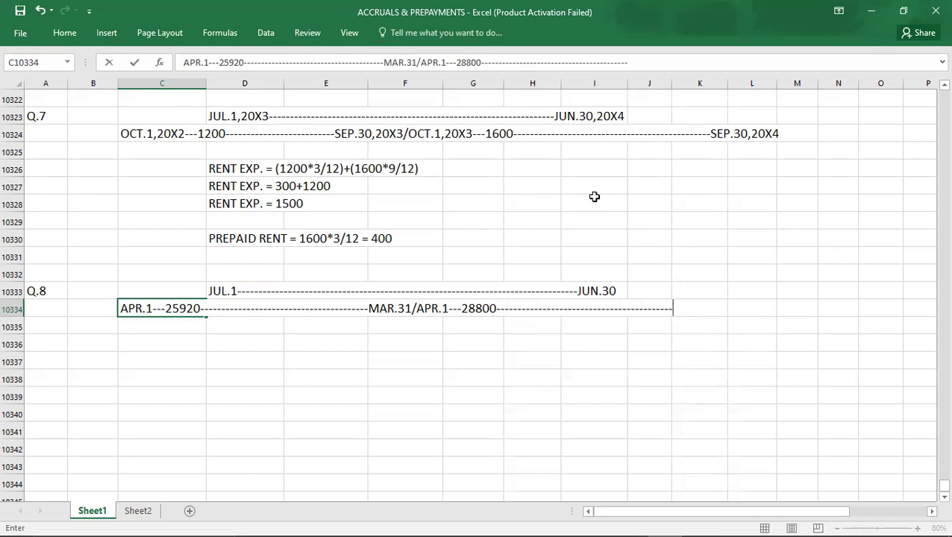
pyautogui.write('----------------MAR.31')
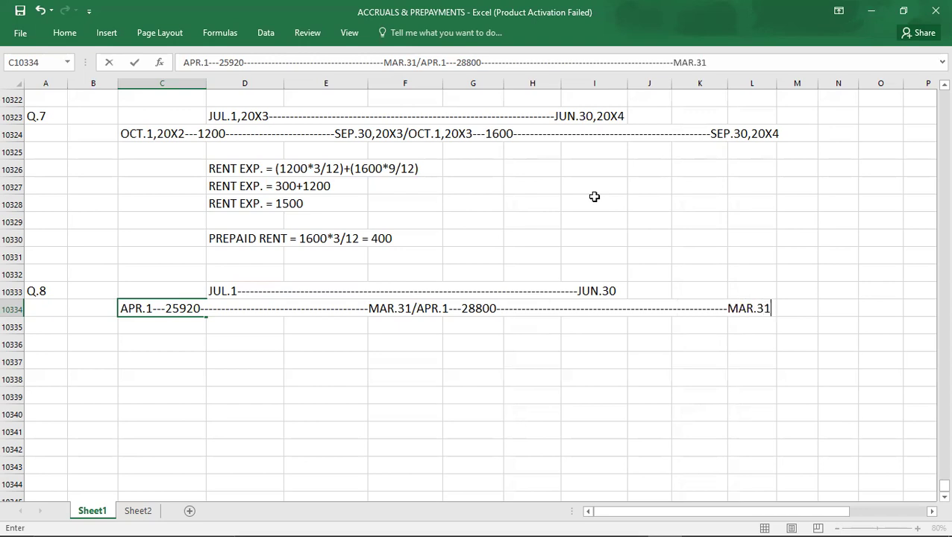
pyautogui.press('Return')
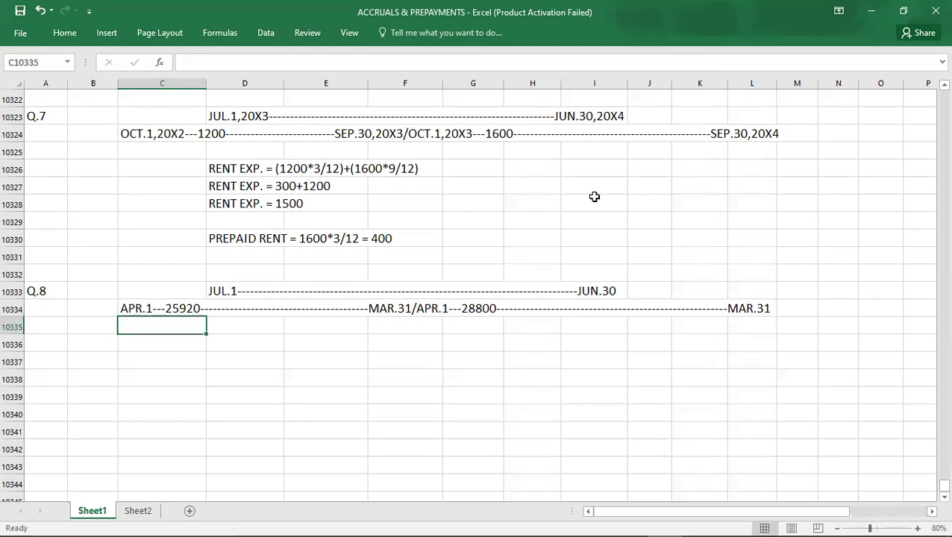
# - Select D10333:I10334 to examine which parts of both premium periods fall within the JUL.1 to JUN.30 year
pyautogui.press('Up')
pyautogui.press('Up')
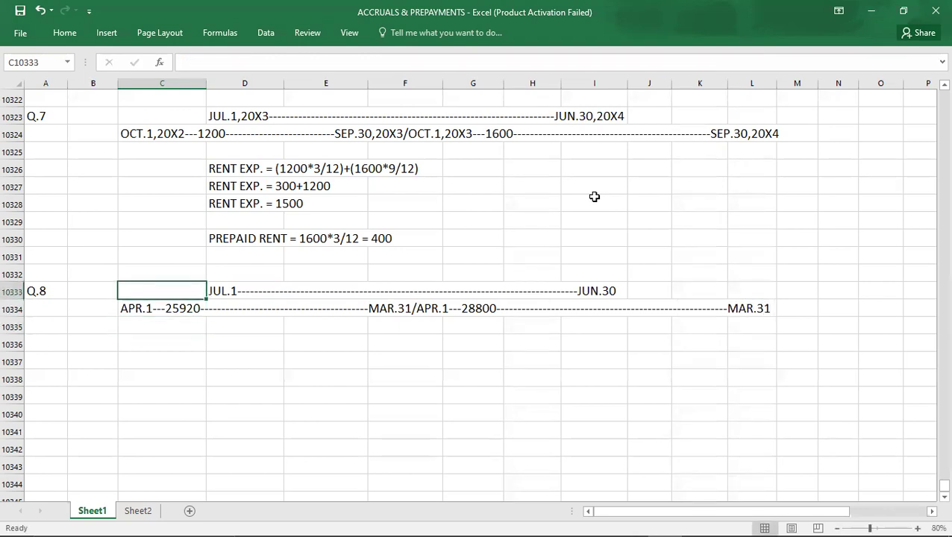
pyautogui.press('Right')
pyautogui.hotkey('shift', 'Right')
pyautogui.hotkey('shift', 'Right')
pyautogui.hotkey('shift', 'Right')
pyautogui.hotkey('shift', 'Right')
pyautogui.hotkey('shift', 'Right')
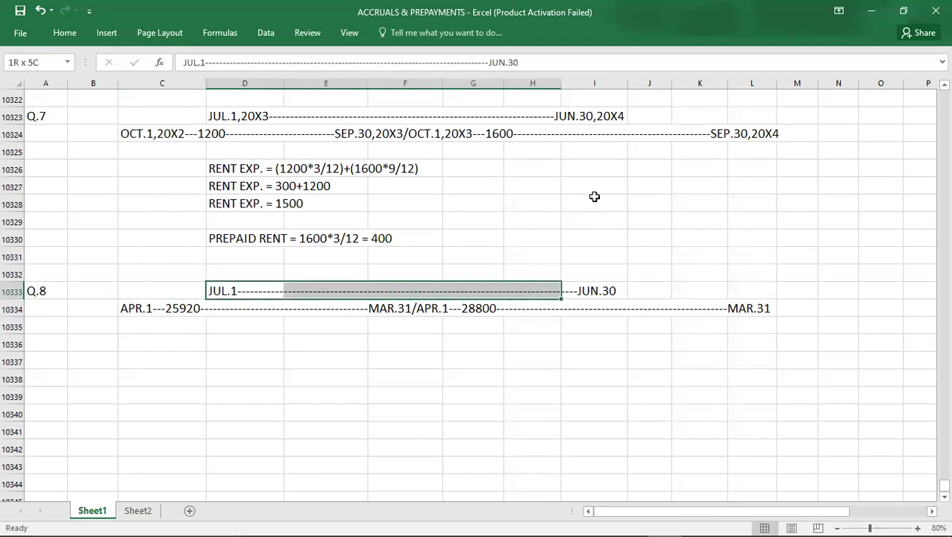
pyautogui.hotkey('shift', 'Down')
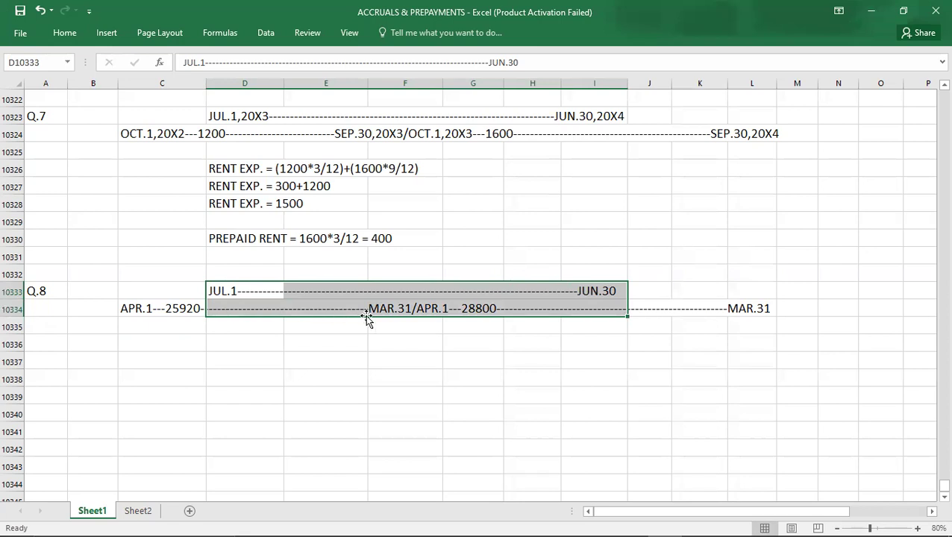
# - Compare the months each premium covers by selecting D10333:F10334 for the first period and G10333:I10334 for the second
pyautogui.hotkey('shift', 'Left')
pyautogui.hotkey('shift', 'Left')
pyautogui.hotkey('shift', 'Left')
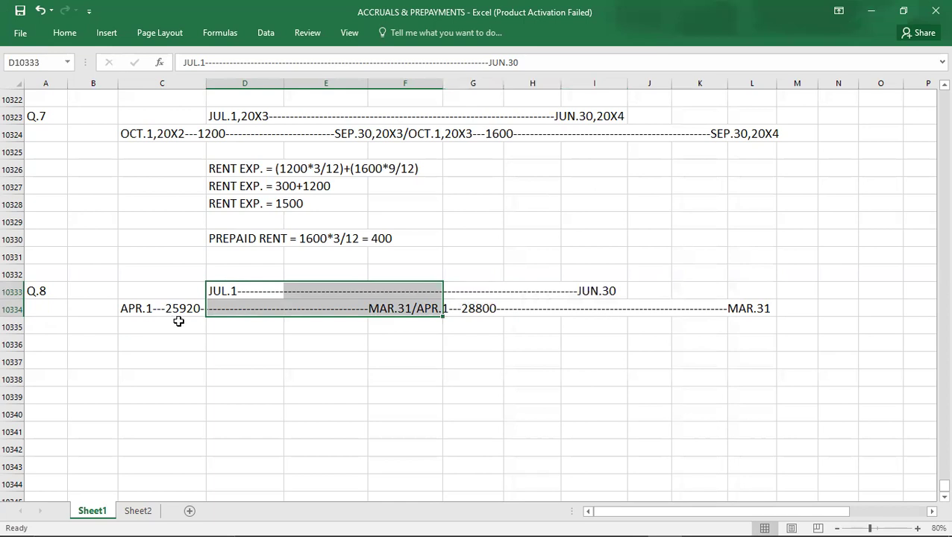
pyautogui.click(460, 287)
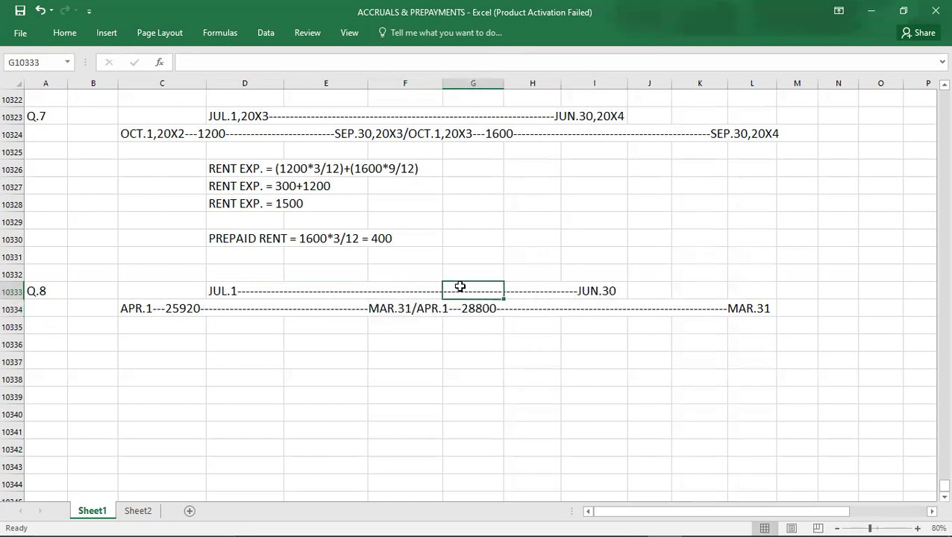
pyautogui.hotkey('shift', 'Down')
pyautogui.hotkey('shift', 'Right')
pyautogui.hotkey('shift', 'Right')
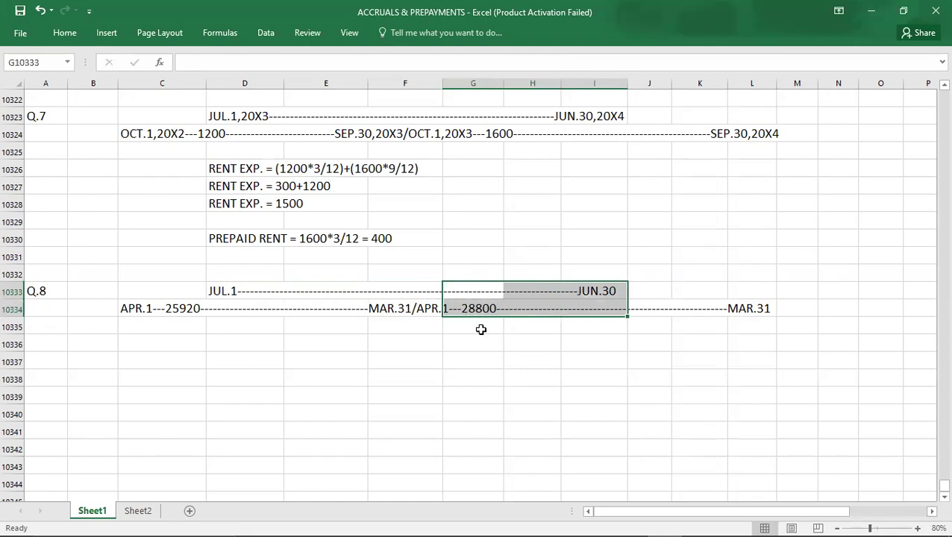
# - Start the Q.8 expense calculation in D10336 with INSURANCE EXP. = 25920*9/12
pyautogui.click(240, 340)
pyautogui.hotkey('alt', 'Tab')
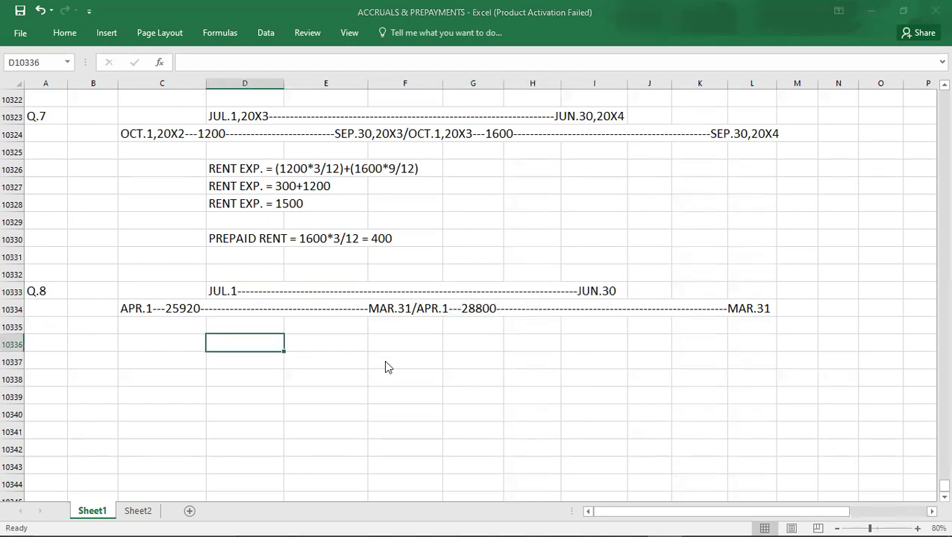
pyautogui.hotkey('alt', 'Tab')
pyautogui.write('INSU')
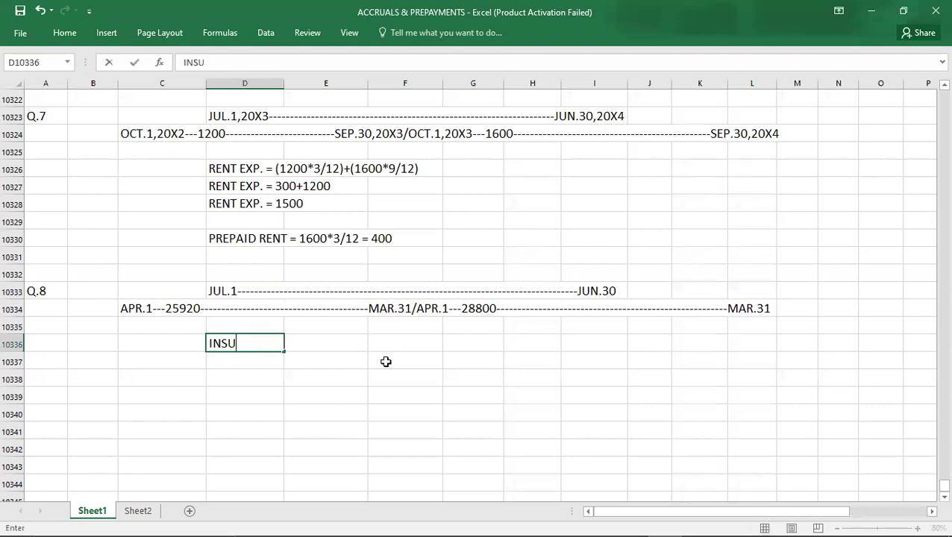
pyautogui.write('RANCE E')
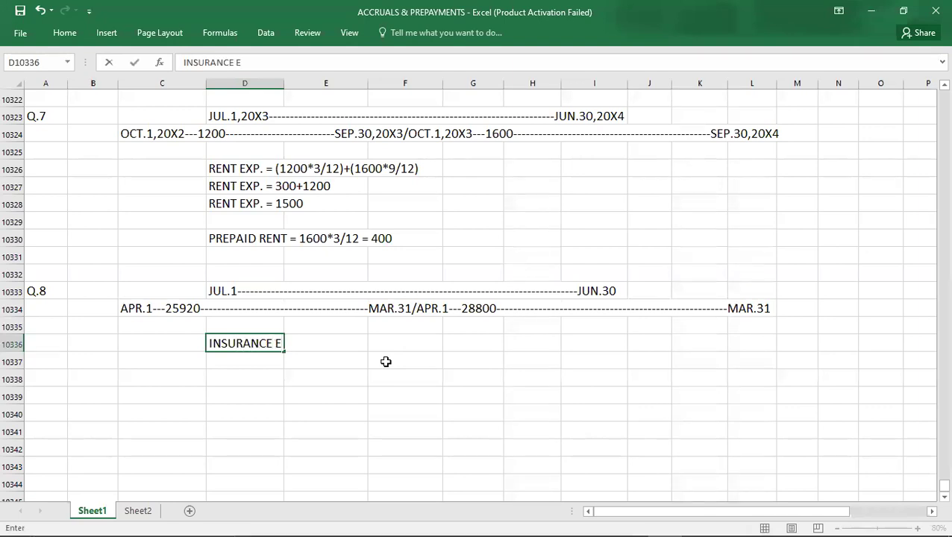
pyautogui.write('XP. = 25920*')
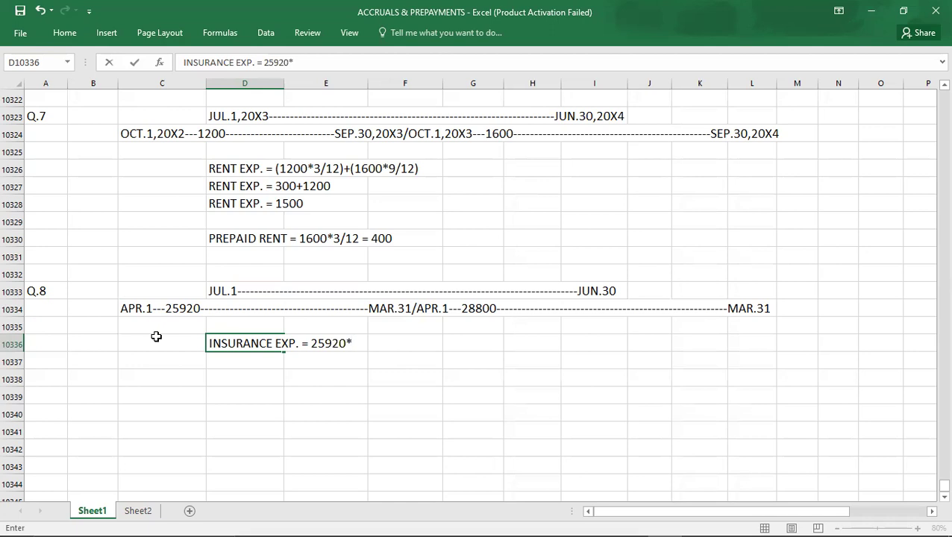
pyautogui.write('9/12')
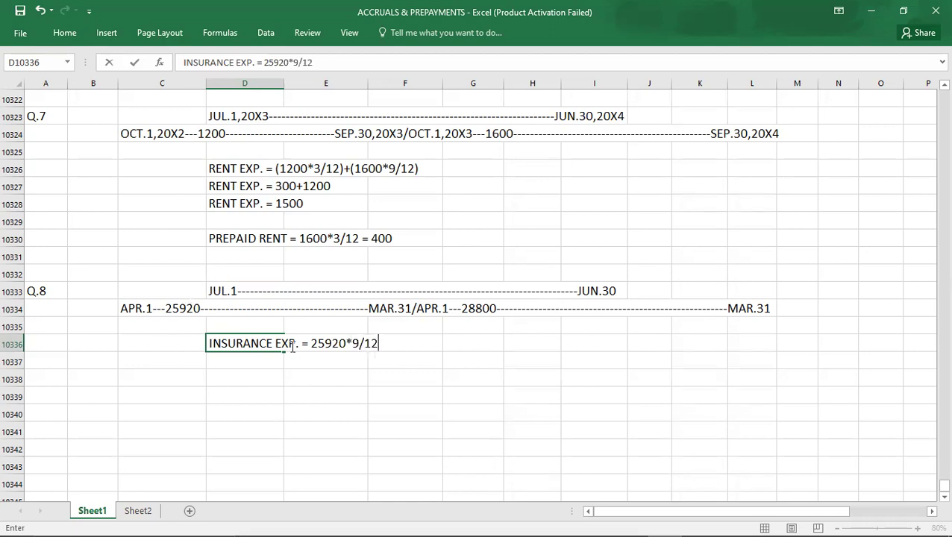
# - Enclose 25920*9/12 in parentheses in D10336 and append a plus sign with an opening parenthesis for the second premium
pyautogui.click(309, 340)
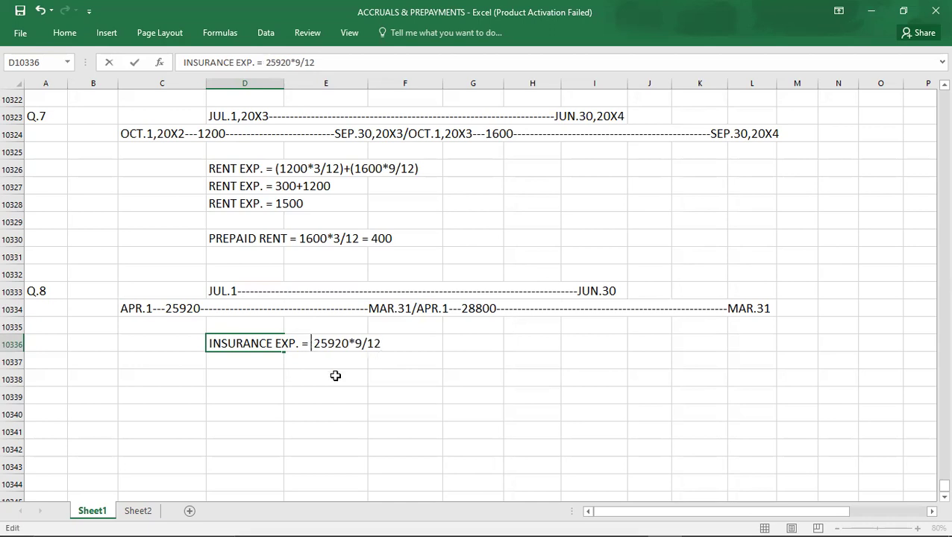
pyautogui.write('(')
pyautogui.press('BackSpace')
pyautogui.write('(0')
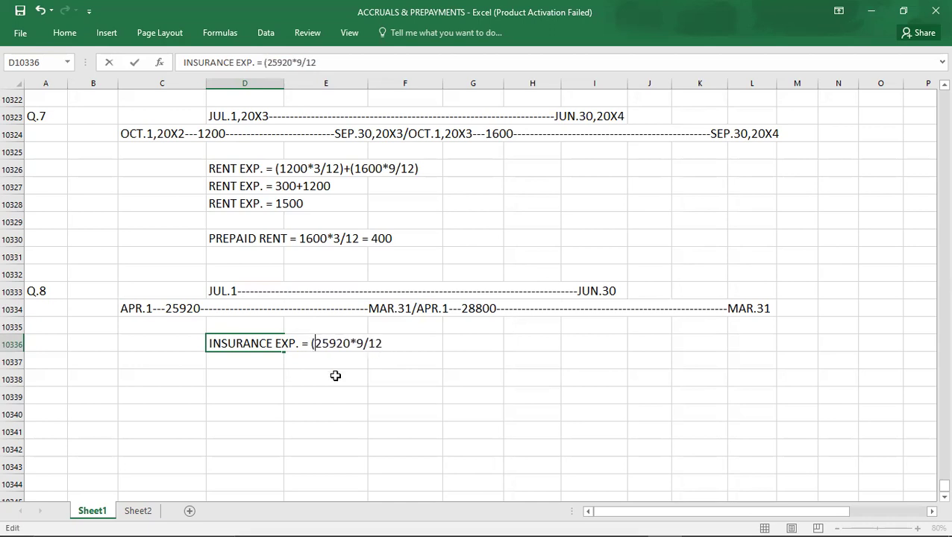
pyautogui.press('BackSpace')
pyautogui.press('Right')
pyautogui.press('Right')
pyautogui.press('Right')
pyautogui.press('Right')
pyautogui.press('Right')
pyautogui.press('Right')
pyautogui.press('Right')
pyautogui.press('Right')
pyautogui.press('Right')
pyautogui.press('Right')
pyautogui.write(') + (')
# - Check the second premium's months in G10333:I10334 and complete the D10336 calculation with 28800*3/12)
pyautogui.click(443, 288)
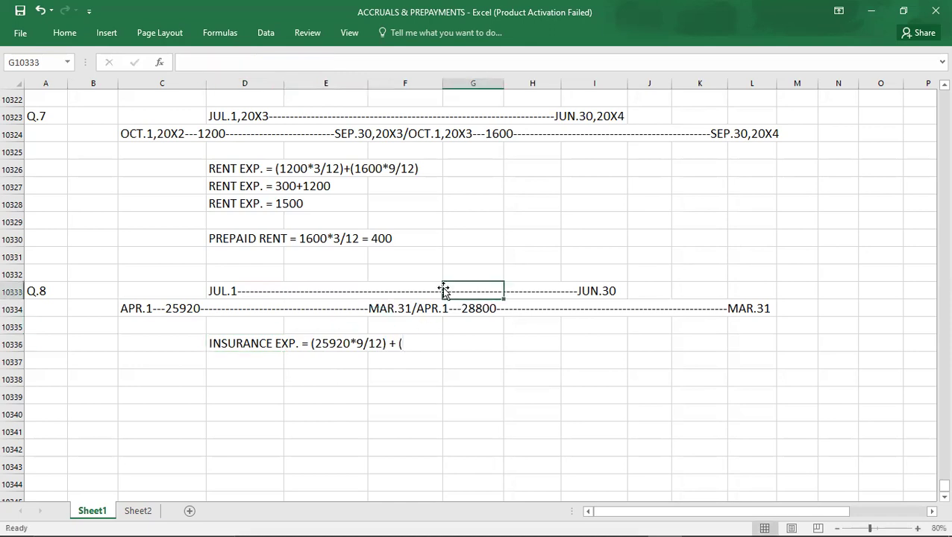
pyautogui.moveTo(443, 290); pyautogui.dragTo(594, 308)
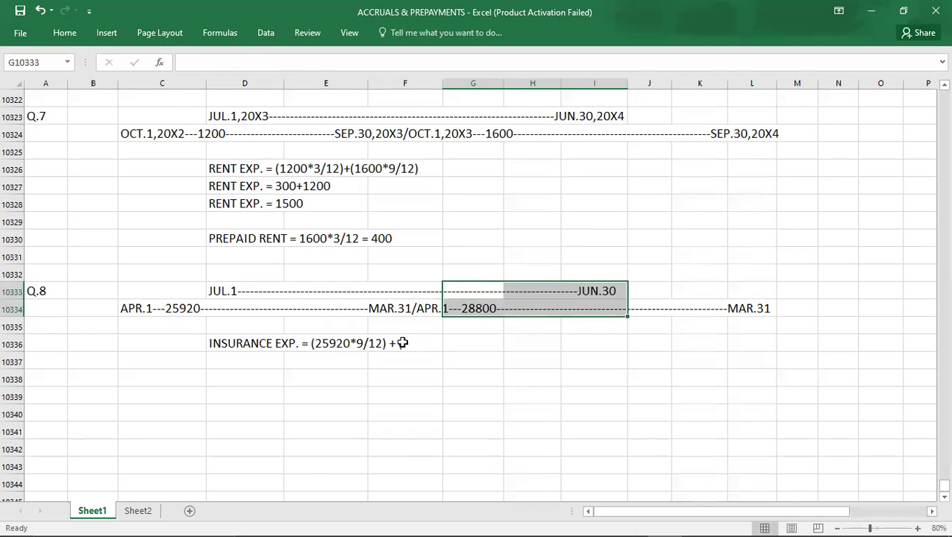
pyautogui.click(240, 348)
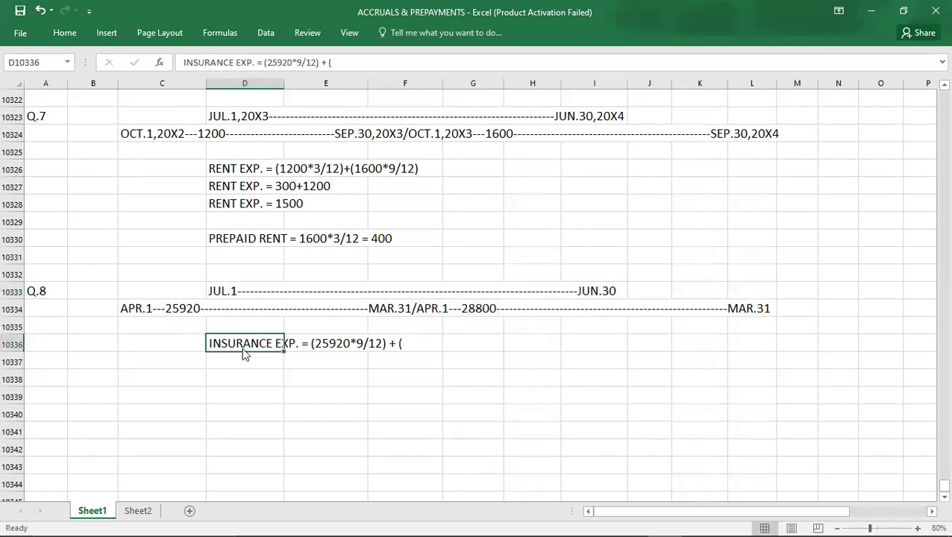
pyautogui.doubleClick(240, 343)
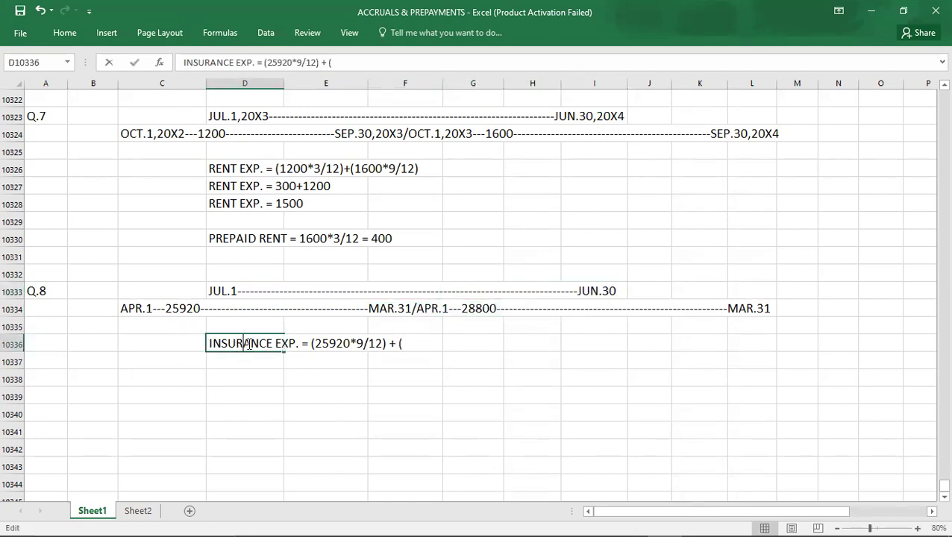
pyautogui.click(414, 344)
pyautogui.write('288')
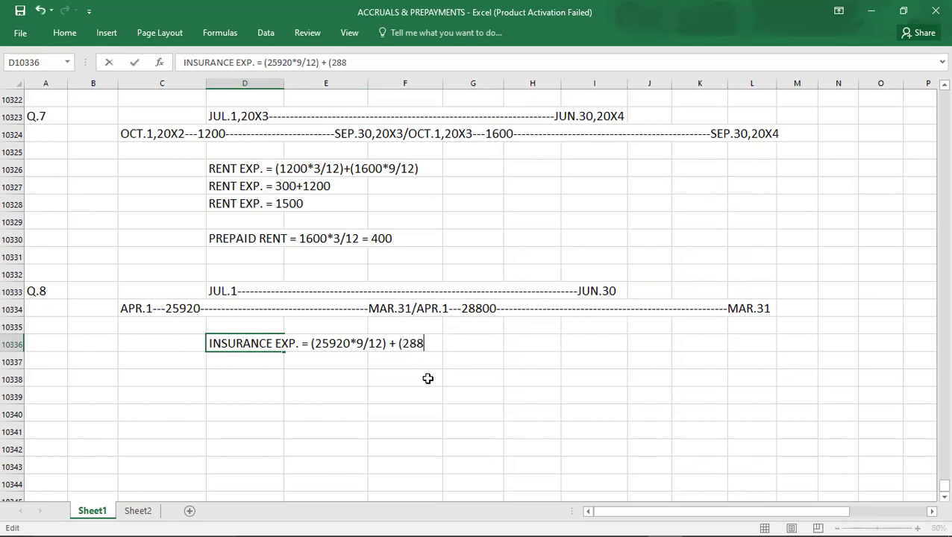
pyautogui.write('00*3/12)')
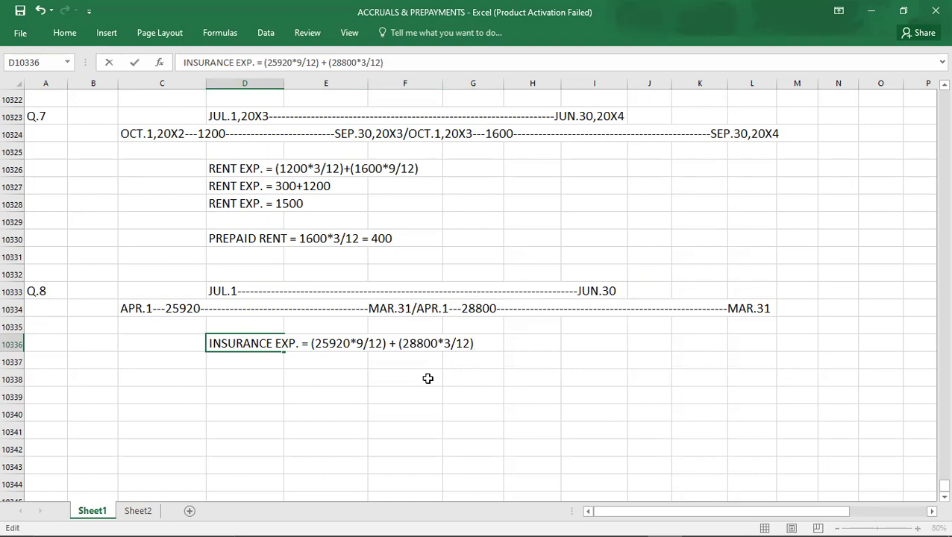
pyautogui.press('Return')
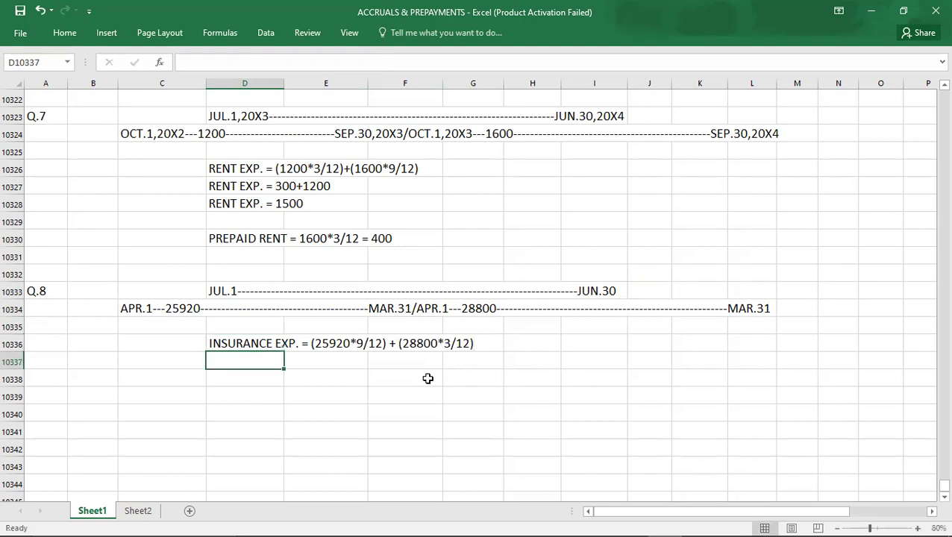
# - Enter the simplified line INSURANCE EXP. = 19440 + 7200 in D10337, reusing the autocompleted label
pyautogui.write('I')
pyautogui.click(312, 361)
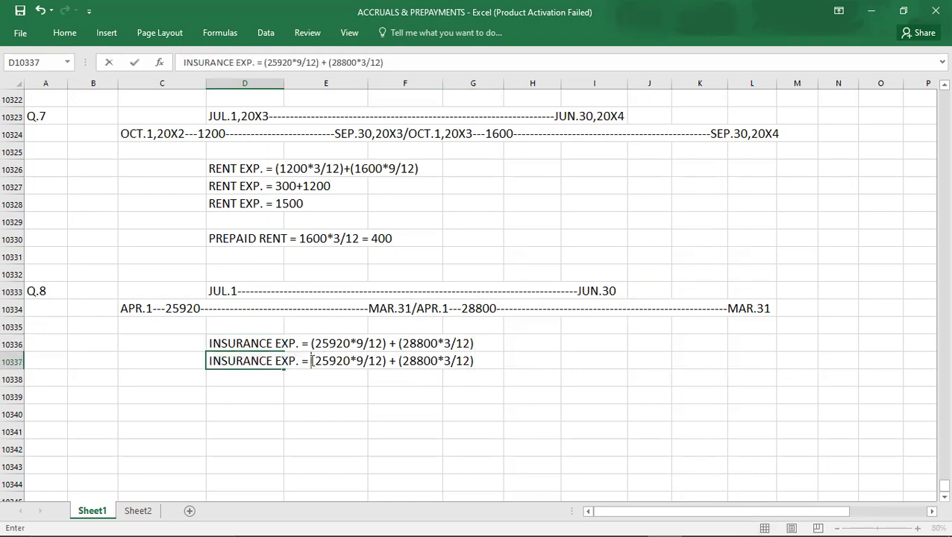
pyautogui.press('Delete')
pyautogui.press('Delete')
pyautogui.press('Delete')
pyautogui.press('Delete')
pyautogui.press('Delete')
pyautogui.press('Delete')
pyautogui.press('Delete')
pyautogui.press('Delete')
pyautogui.press('Delete')
pyautogui.press('Delete')
pyautogui.press('Delete')
pyautogui.press('Delete')
pyautogui.press('Delete')
pyautogui.press('Delete')
pyautogui.press('Delete')
pyautogui.press('Delete')
pyautogui.press('Delete')
pyautogui.press('Delete')
pyautogui.press('Delete')
pyautogui.press('Delete')
pyautogui.press('Delete')
pyautogui.press('Delete')
pyautogui.press('Delete')
pyautogui.press('Delete')
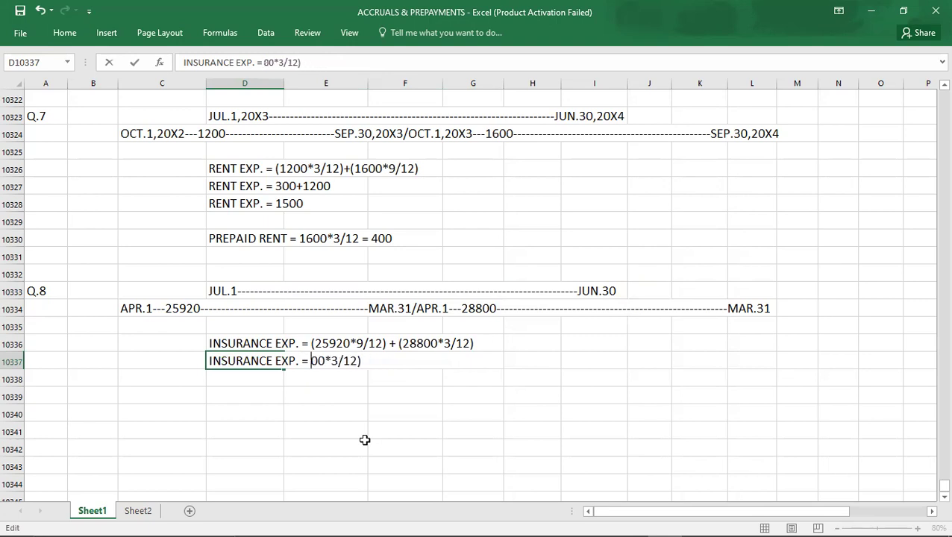
pyautogui.write('19440 +')
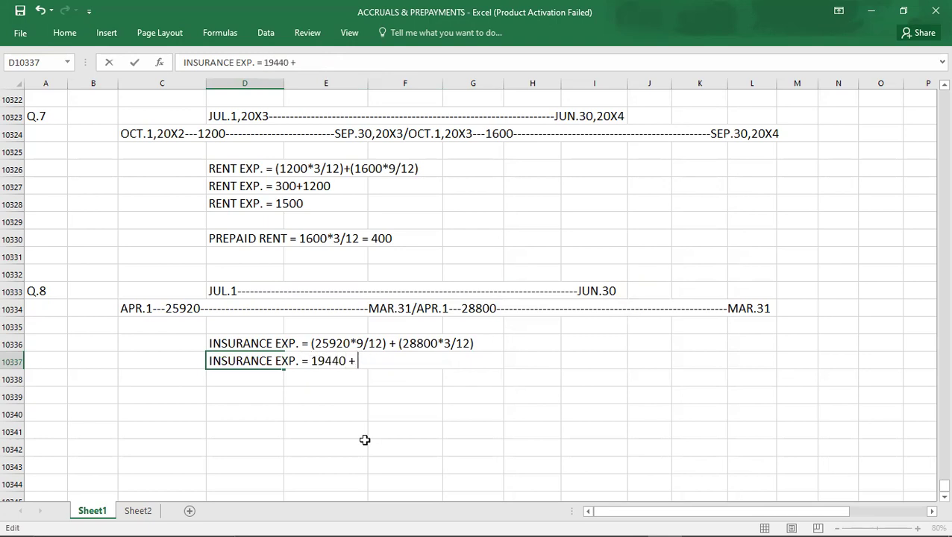
pyautogui.write(' 7200')
pyautogui.press('Return')
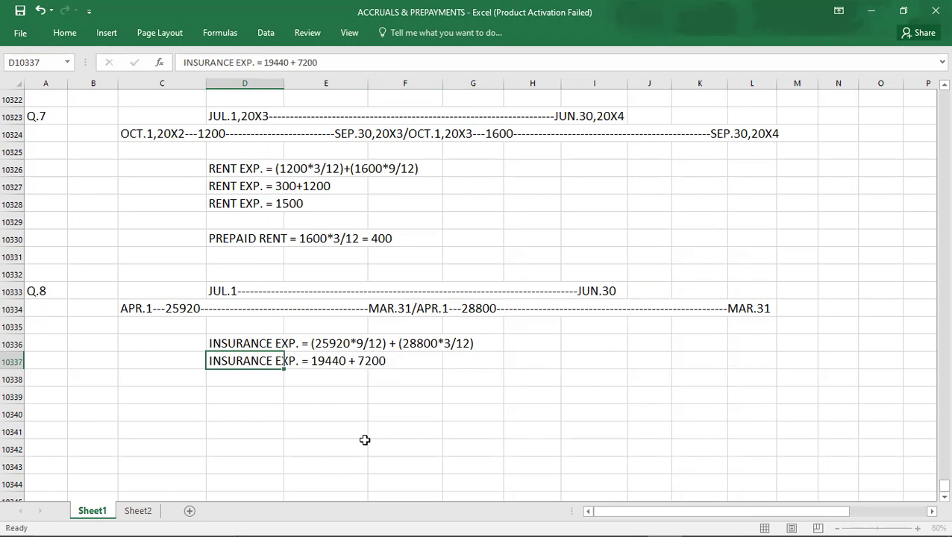
# - Enter the total line INSURANCE EXP. = 26640 in D10338
pyautogui.write('INSURAN')
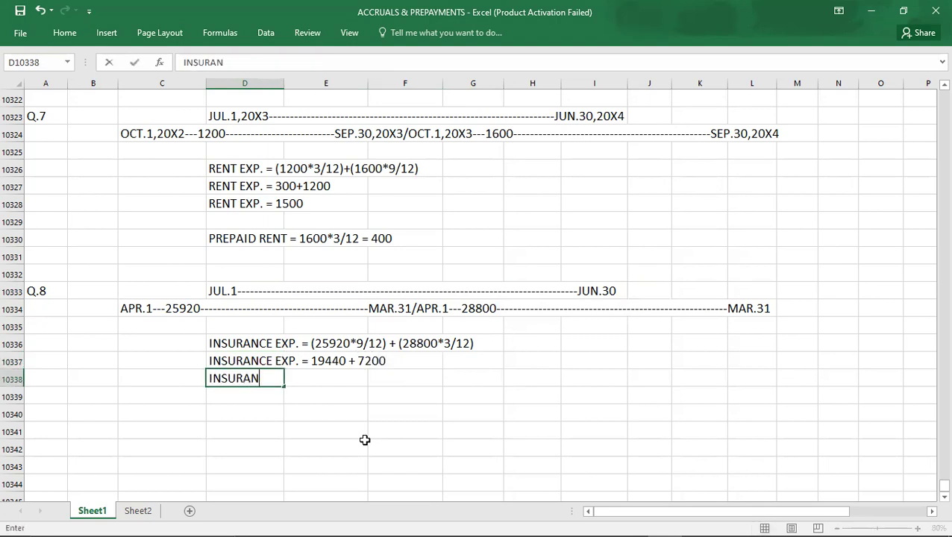
pyautogui.write('CE EXP')
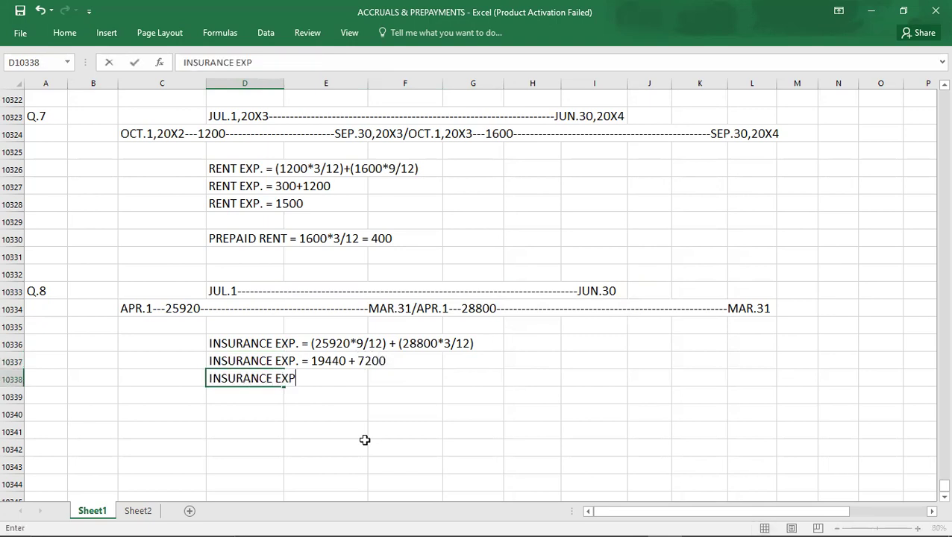
pyautogui.write('. = 26640')
pyautogui.press('Return')
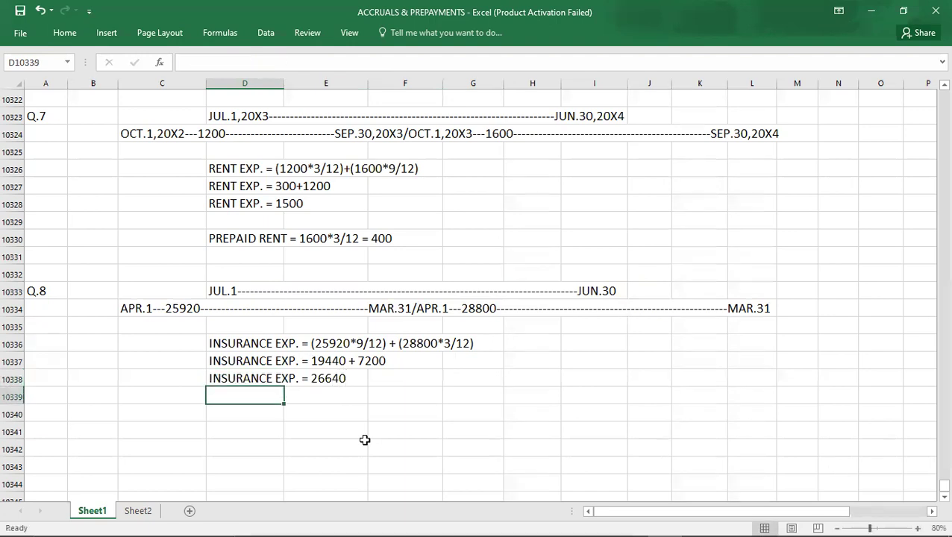
# - Start D10340 with PREPAID INSURANCE = and select J10333:L10334 to check the months beyond JUN.30
pyautogui.press('Down')
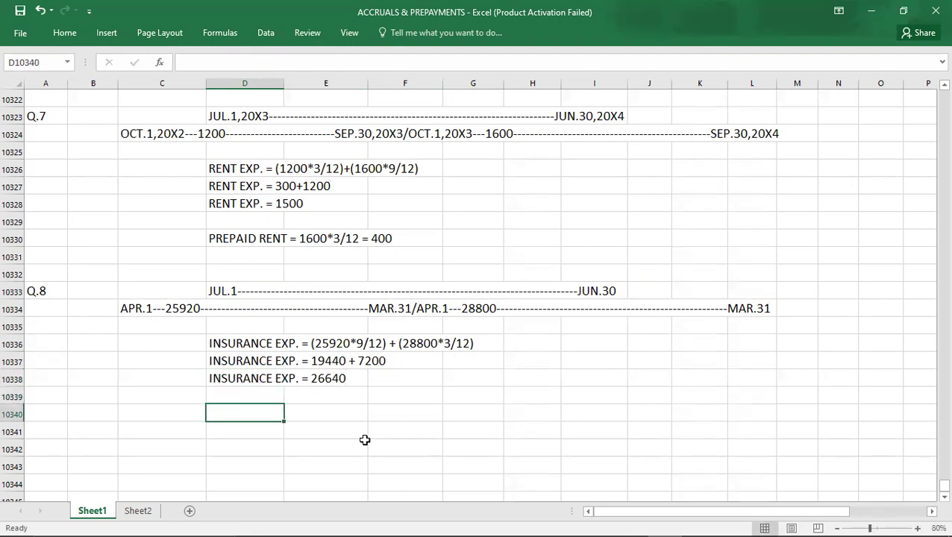
pyautogui.write('P')
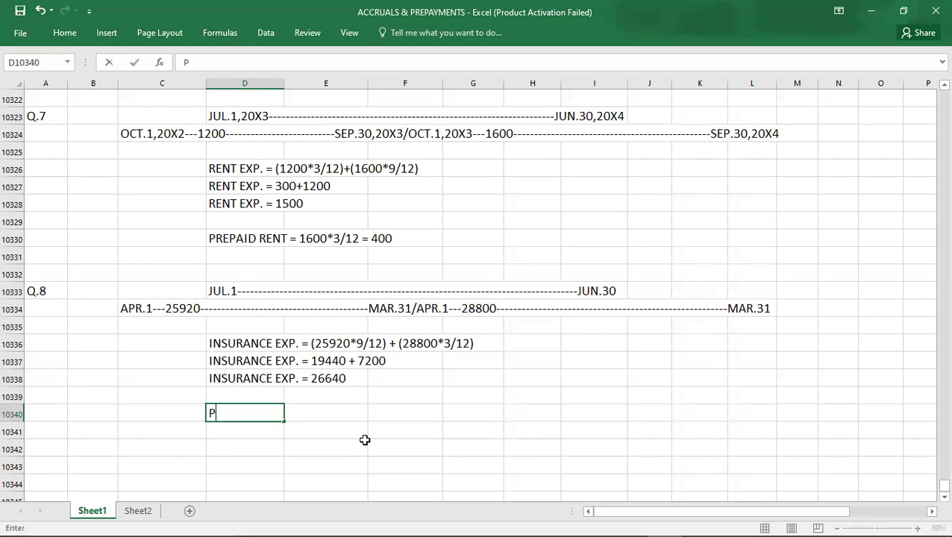
pyautogui.write('REPAID INSURA')
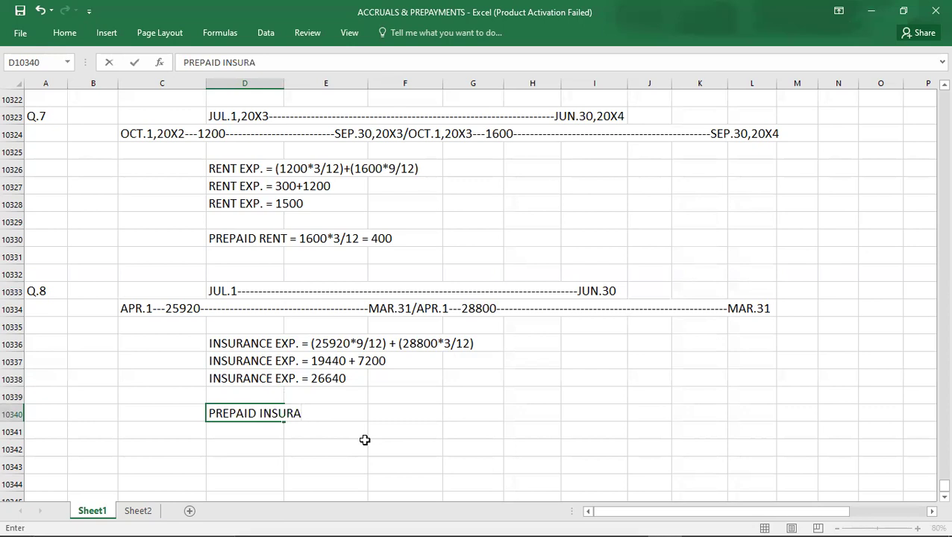
pyautogui.write('NCE =')
pyautogui.click(556, 302)
pyautogui.click(439, 344)
pyautogui.moveTo(640, 290); pyautogui.dragTo(750, 308)
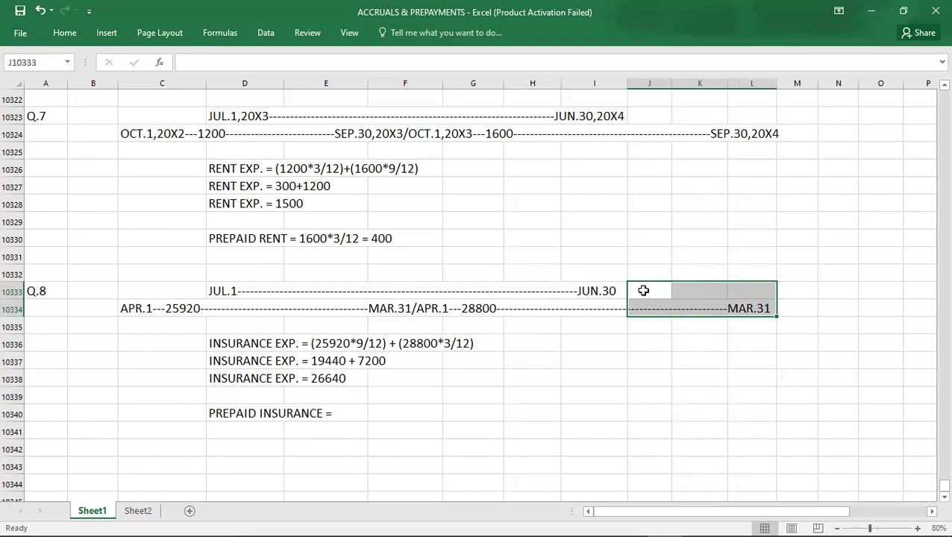
# - Complete the prepaid insurance line in D10340 with 28800*9/12 = 21600
pyautogui.doubleClick(250, 412)
pyautogui.click(336, 405)
pyautogui.write('28800*9/12')
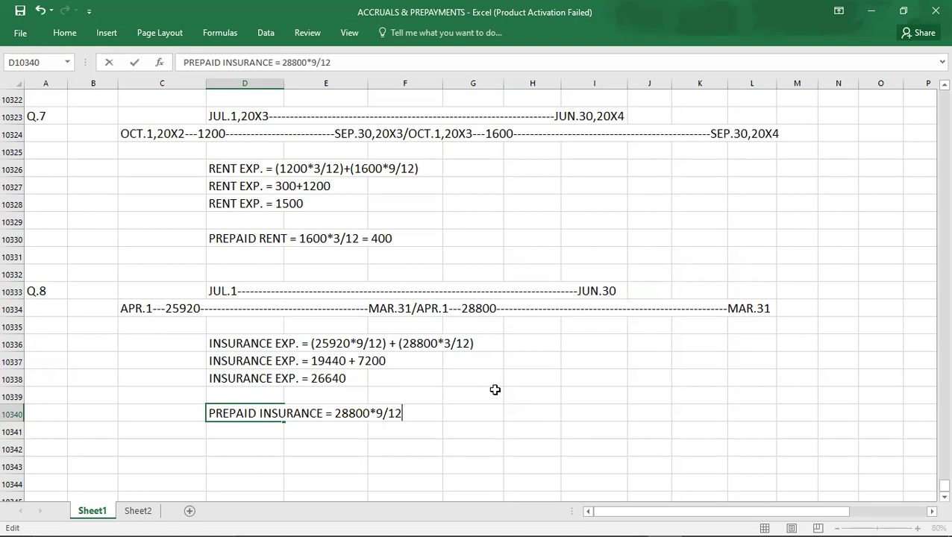
pyautogui.write(' = 21600')
pyautogui.press('Return')
pyautogui.press('Return')
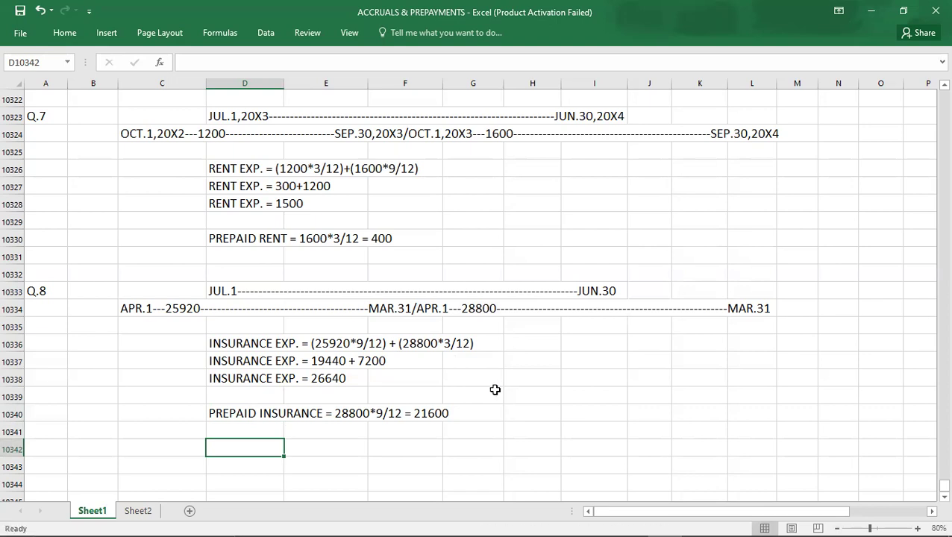
# - Enter the label Q.9 in A10343 below the Q.8 solution and make blank rows available beneath it
pyautogui.click(46, 289)
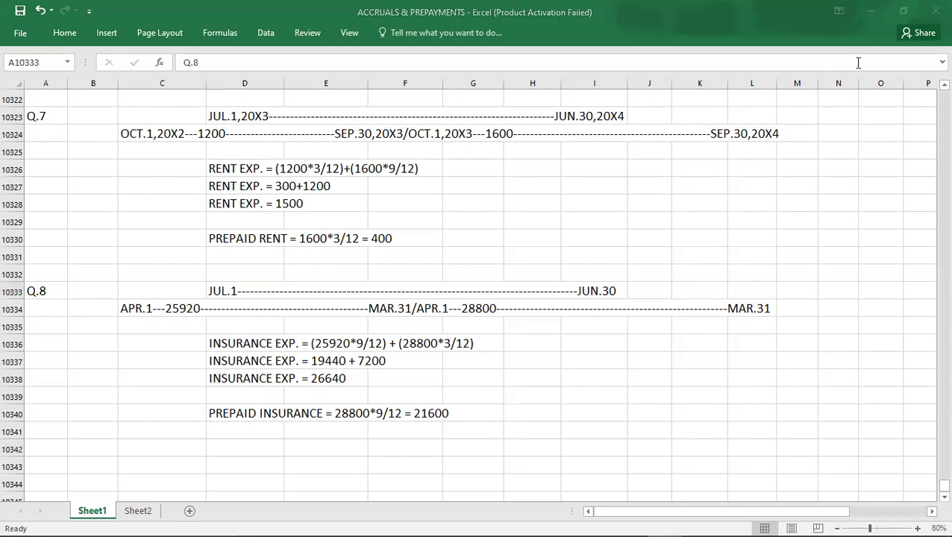
pyautogui.scroll(-3, 858, 63)
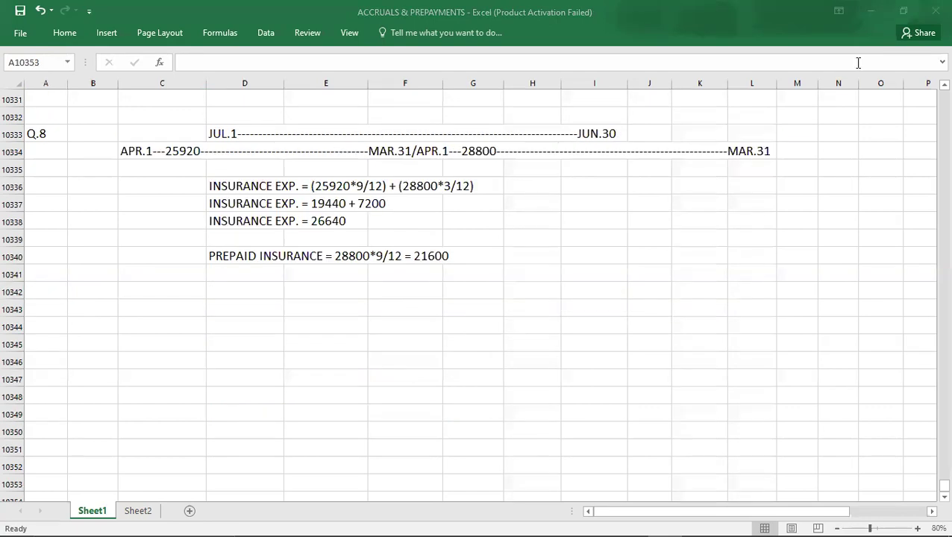
pyautogui.click(48, 307)
pyautogui.write('Q.9')
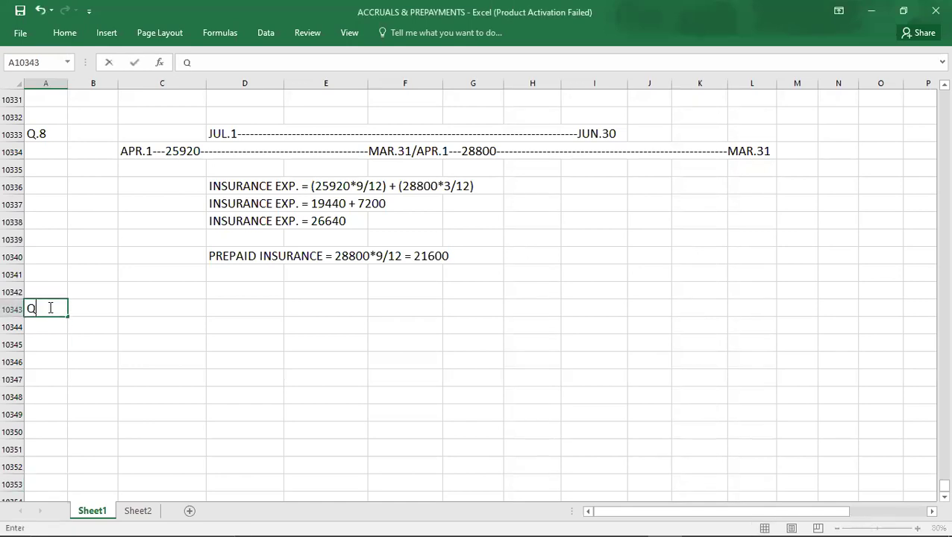
pyautogui.press('Return')
pyautogui.press('Return')
pyautogui.press('Return')
pyautogui.press('Return')
pyautogui.press('Return')
pyautogui.press('Return')
pyautogui.press('Return')
pyautogui.press('Return')
pyautogui.press('Return')
pyautogui.press('Return')
pyautogui.press('Return')
pyautogui.press('Return')
pyautogui.press('Return')
pyautogui.press('Return')
pyautogui.press('Return')
pyautogui.press('Return')
pyautogui.press('Return')
pyautogui.press('Return')
pyautogui.press('Return')
pyautogui.press('Return')
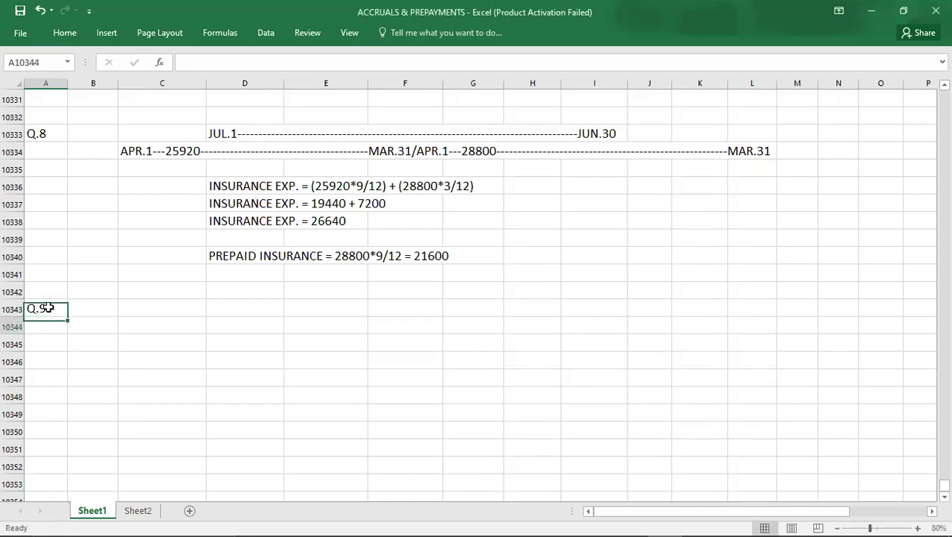
pyautogui.press('Up')
pyautogui.press('Up')
pyautogui.press('Up')
pyautogui.press('Up')
pyautogui.press('Up')
pyautogui.press('Up')
pyautogui.press('Up')
pyautogui.press('Up')
pyautogui.press('Up')
pyautogui.press('Up')
pyautogui.press('Up')
pyautogui.press('Up')
pyautogui.press('Up')
pyautogui.press('Up')
pyautogui.press('Up')
pyautogui.press('Up')
pyautogui.press('Up')
pyautogui.press('Up')
pyautogui.press('Up')
pyautogui.press('Up')
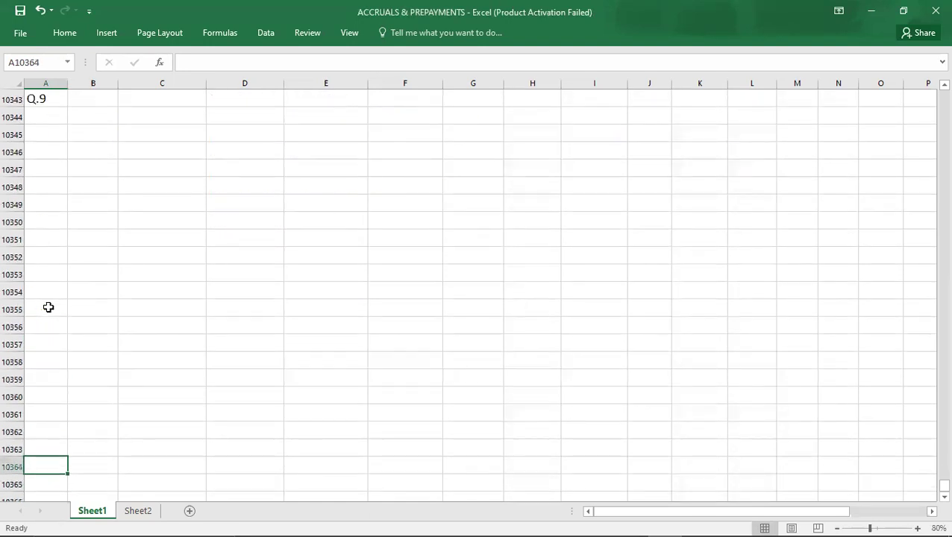
pyautogui.press('Down')
# - Check Q.9 in the PDF and enter the financial year timeline MAR.1 to FEB.28, joined by a dashed line, in D10343
pyautogui.hotkey('alt', 'Tab')
pyautogui.press('Tab')
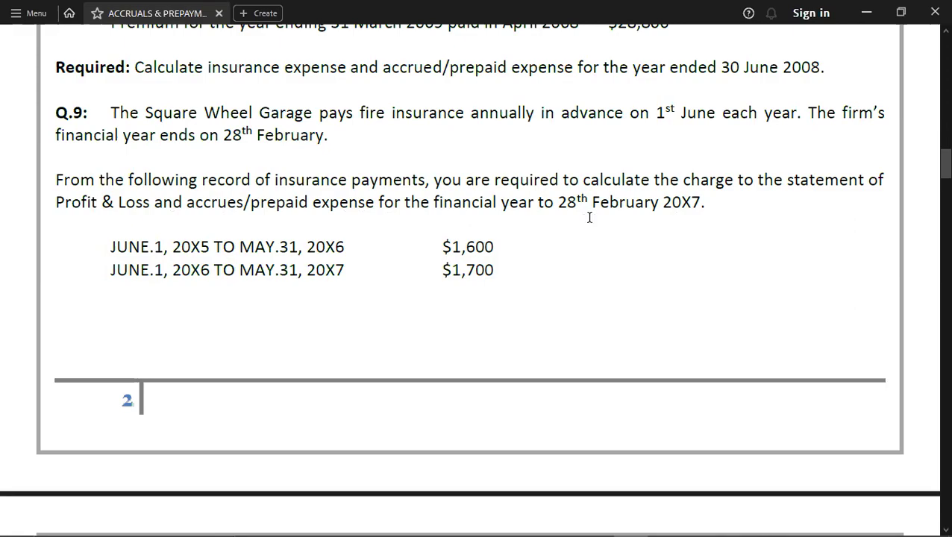
pyautogui.hotkey('alt', 'Tab')
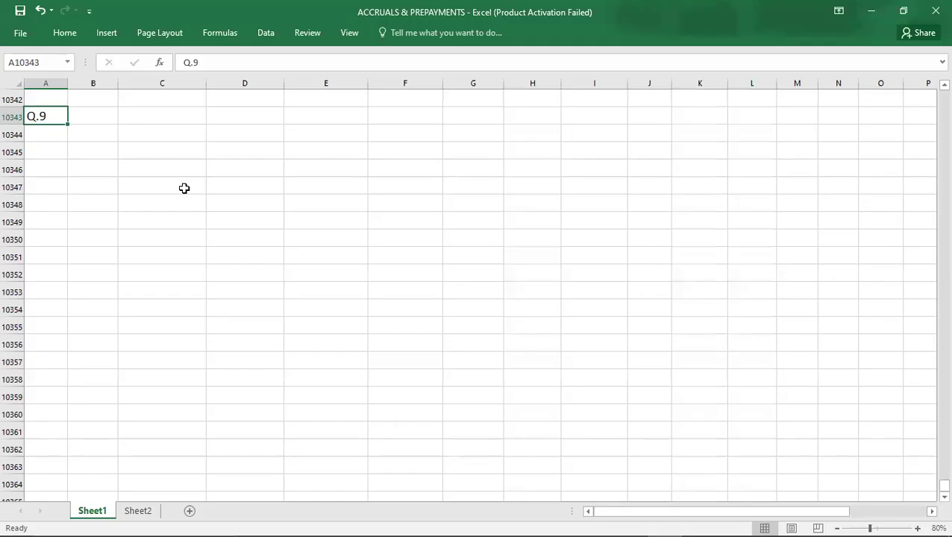
pyautogui.click(221, 124)
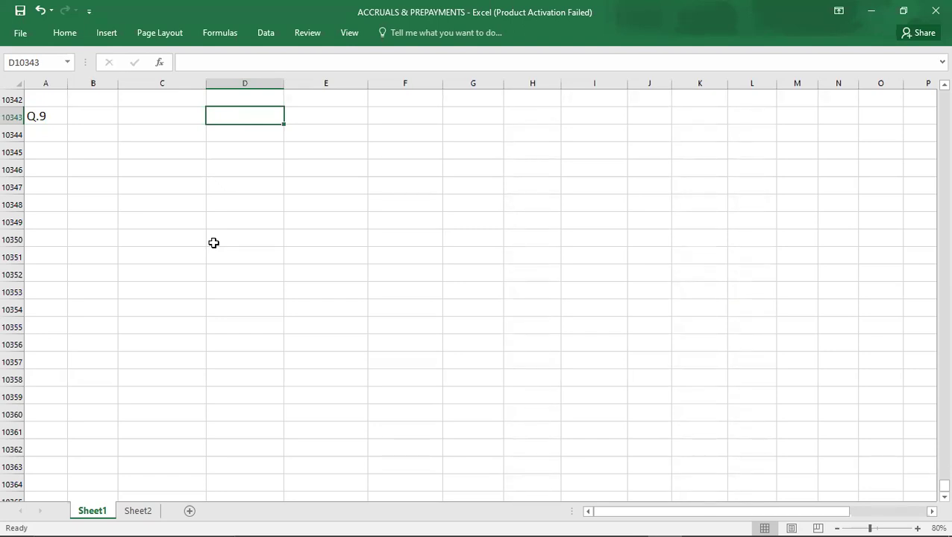
pyautogui.write('MAR.1')
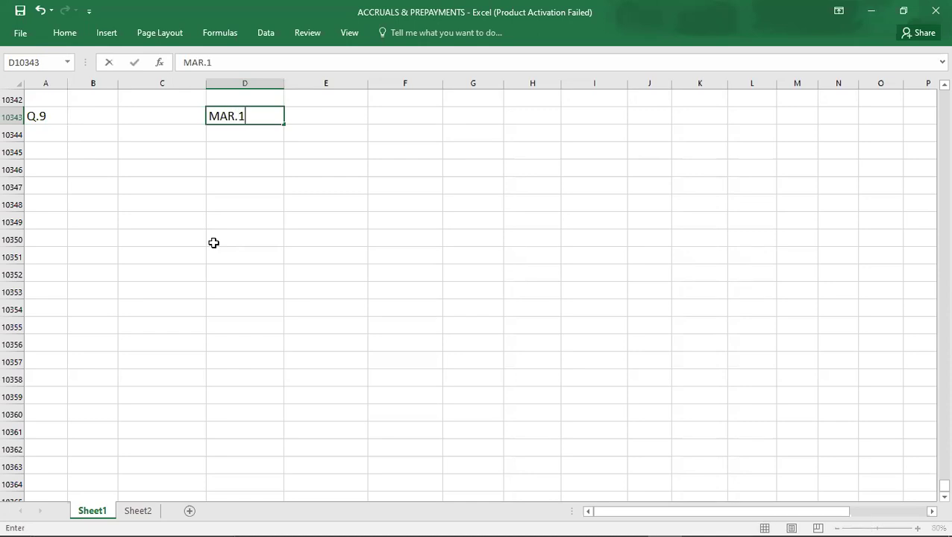
pyautogui.write('---------------------------------------------------------')
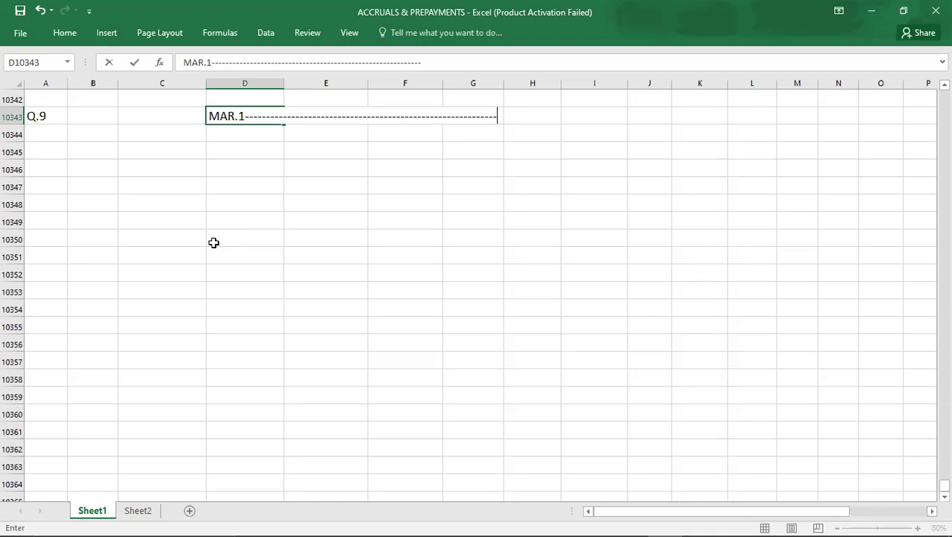
pyautogui.write('-FEB.28')
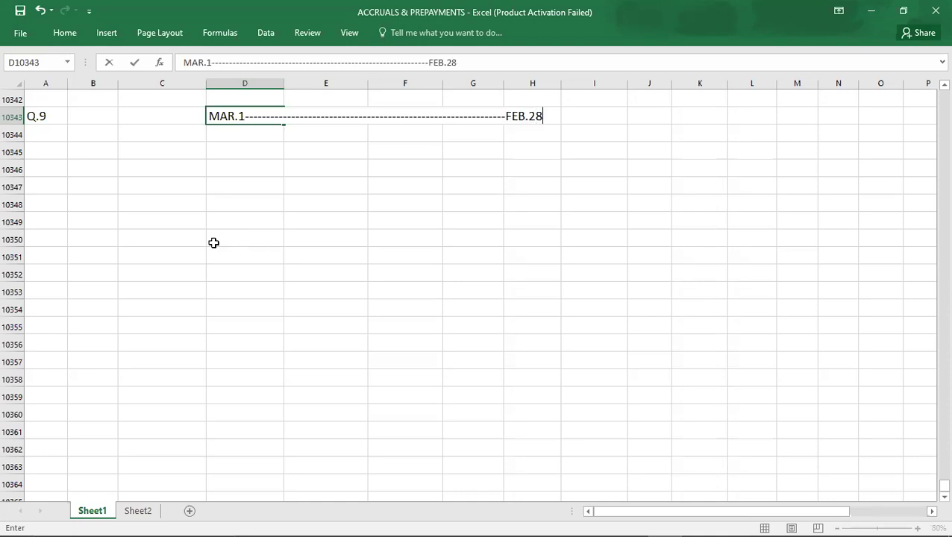
pyautogui.press('Return')
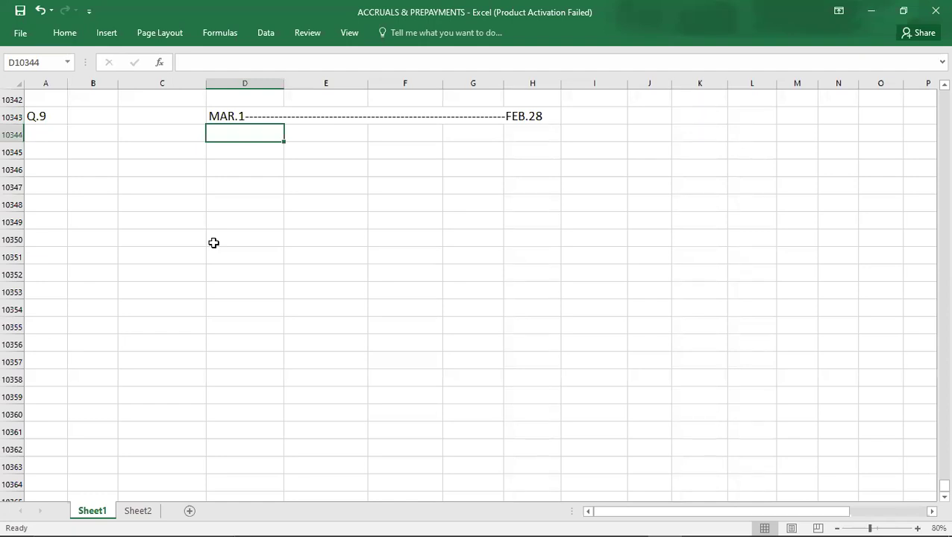
# - Start the payments timeline in C10344 from the PDF figures with JUN.1---1600, a dashed line and MAY.31/JUN.1---
pyautogui.hotkey('alt', 'Tab')
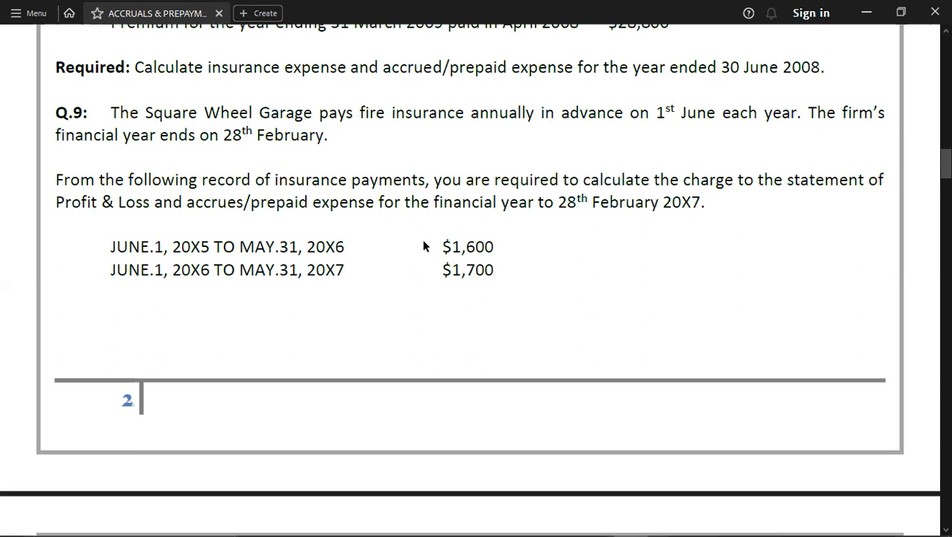
pyautogui.hotkey('alt', 'Tab')
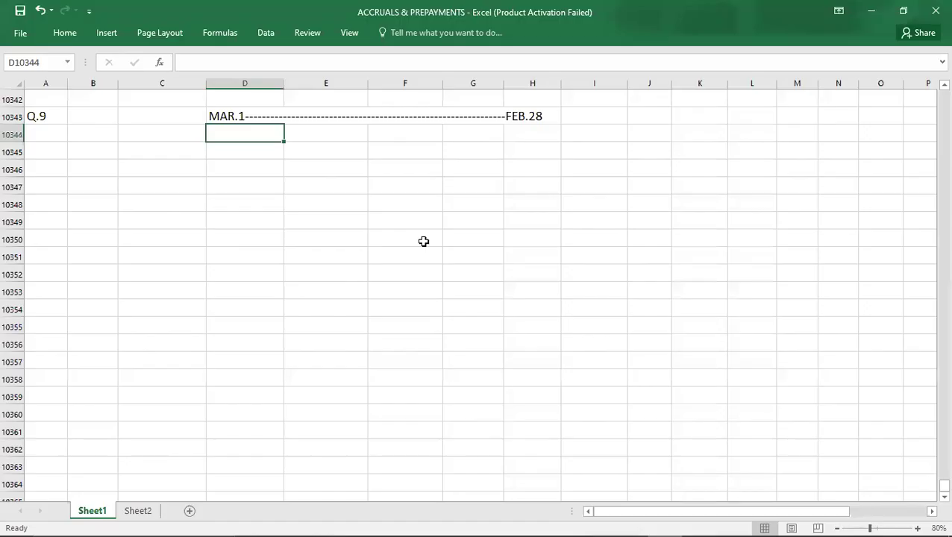
pyautogui.click(133, 131)
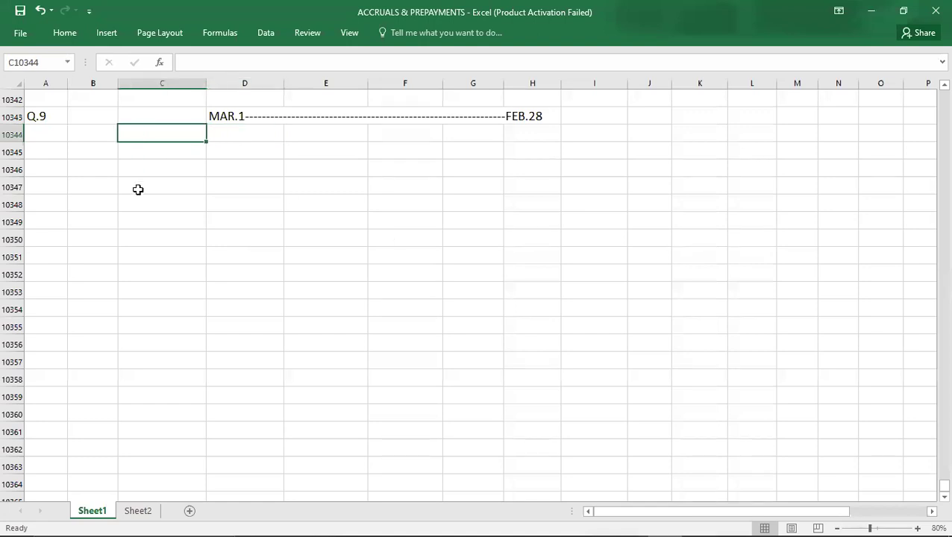
pyautogui.write('JUN.1---')
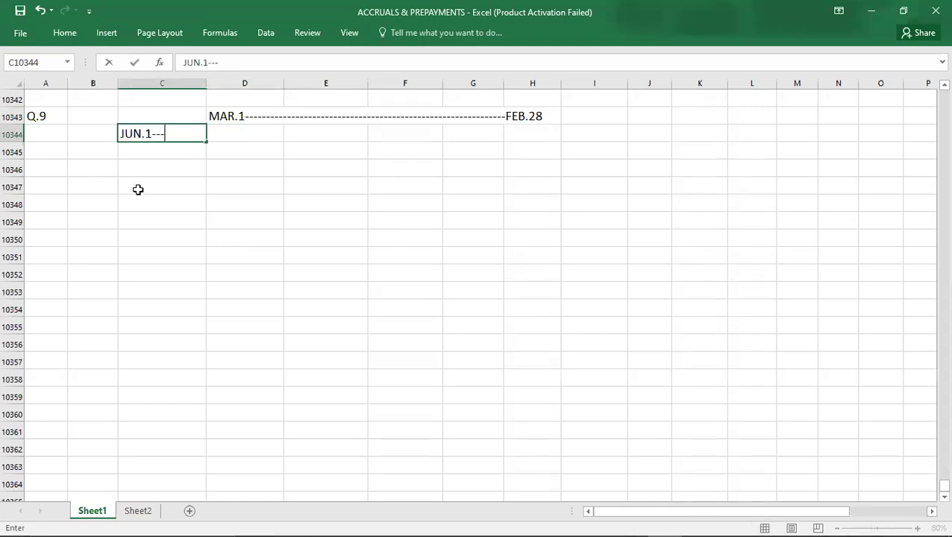
pyautogui.hotkey('alt', 'Tab')
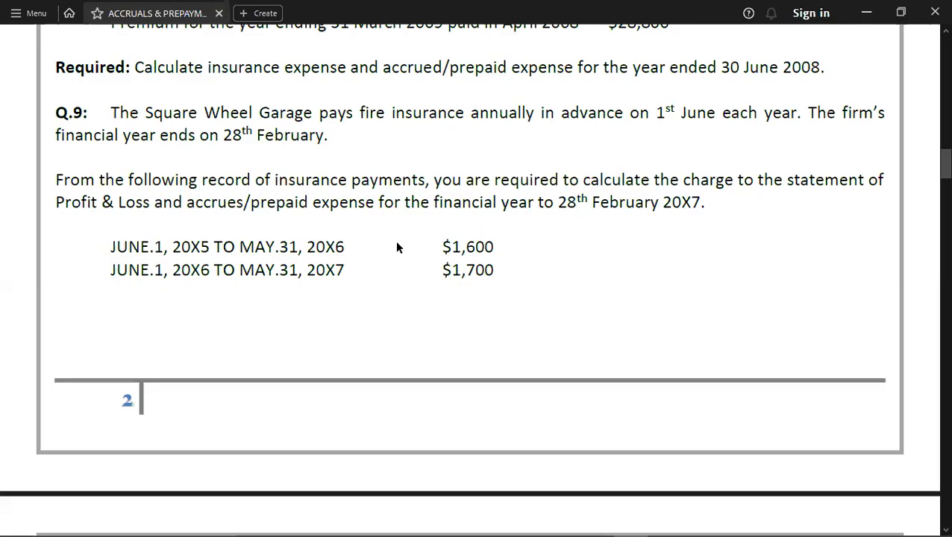
pyautogui.hotkey('alt', 'Tab')
pyautogui.write('1600------------------------------------')
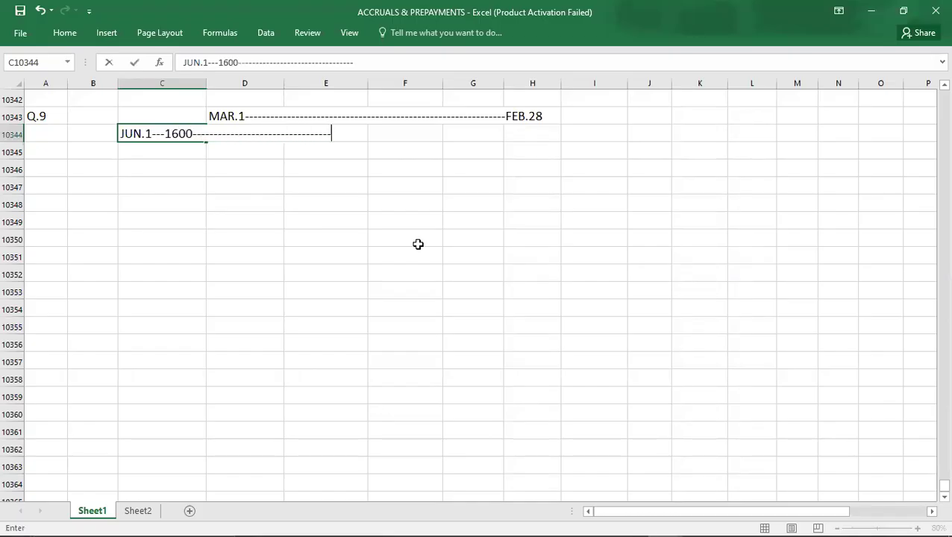
pyautogui.hotkey('alt', 'Tab')
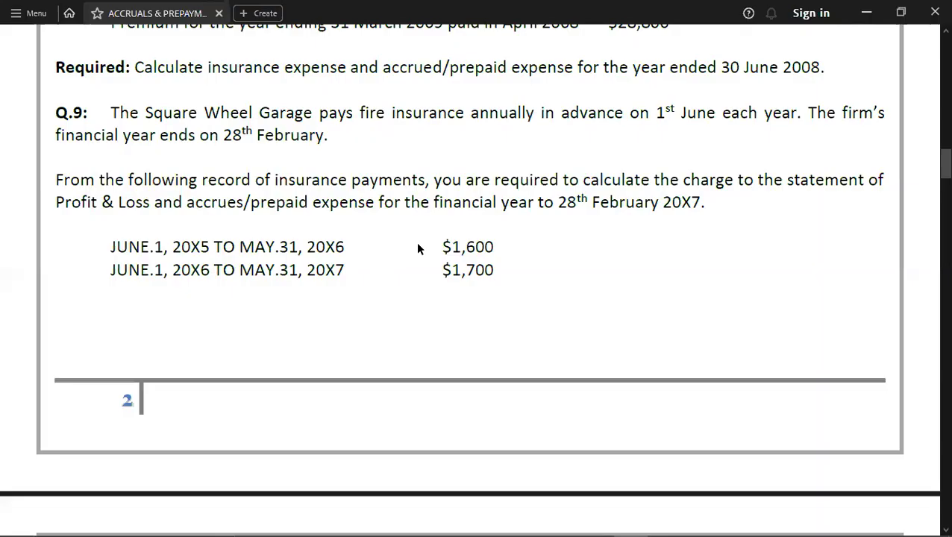
pyautogui.hotkey('alt', 'Tab')
pyautogui.write('MAY')
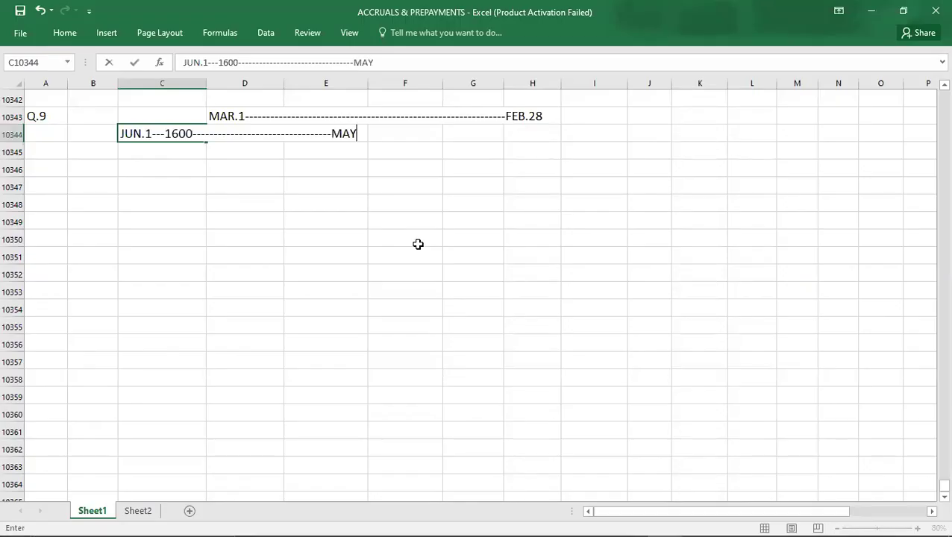
pyautogui.write('.31/JUN.1---')
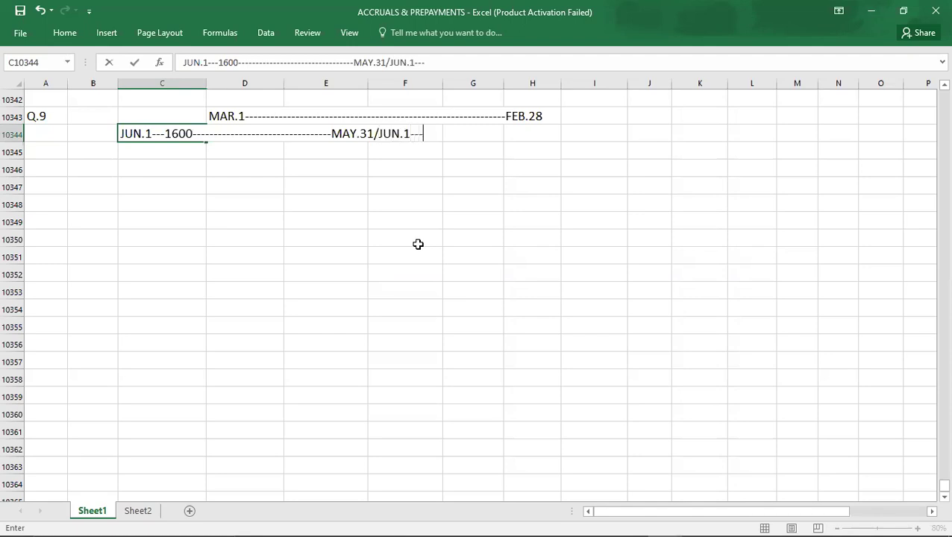
# - Complete the payments timeline in C10344 with the second premium 1700 from the PDF and a dashed line to MAY.31
pyautogui.hotkey('alt', 'Tab')
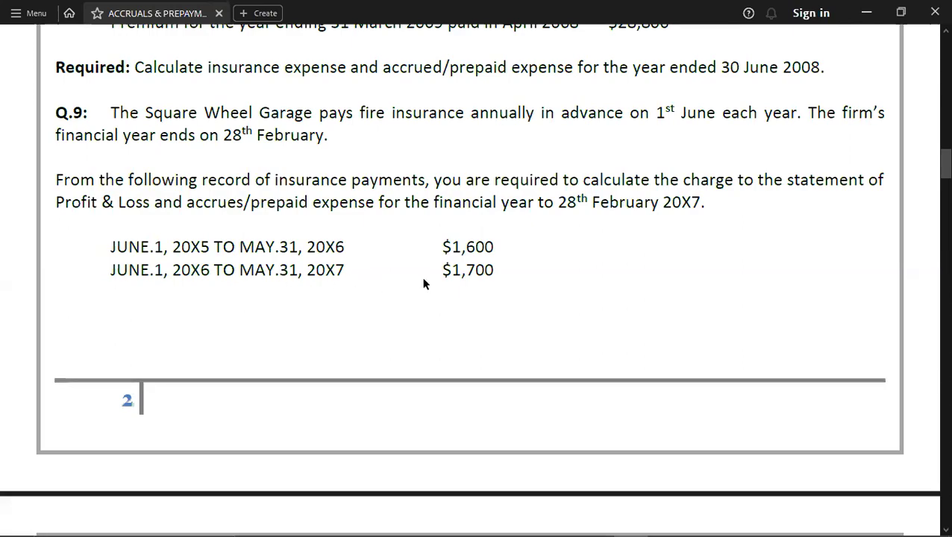
pyautogui.hotkey('alt', 'Tab')
pyautogui.write('1700')
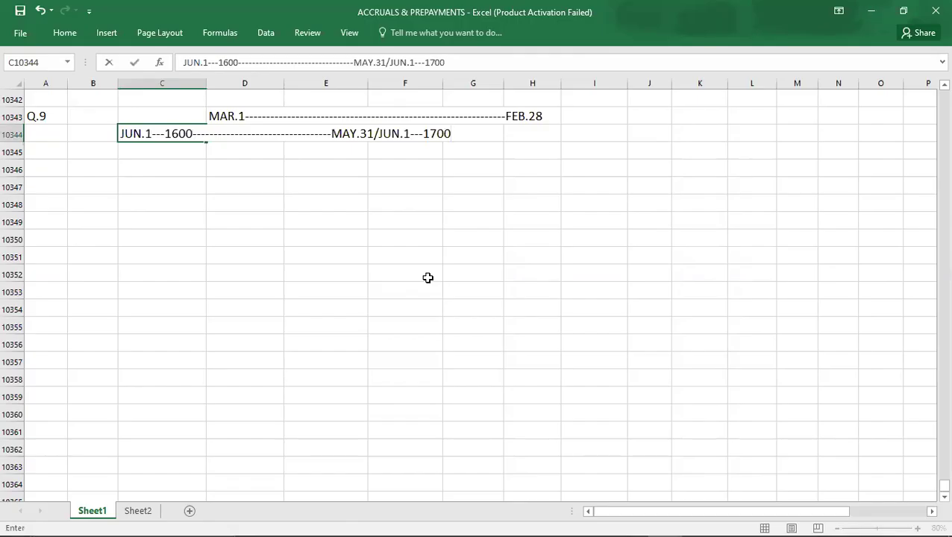
pyautogui.write('---------------------------------------------')
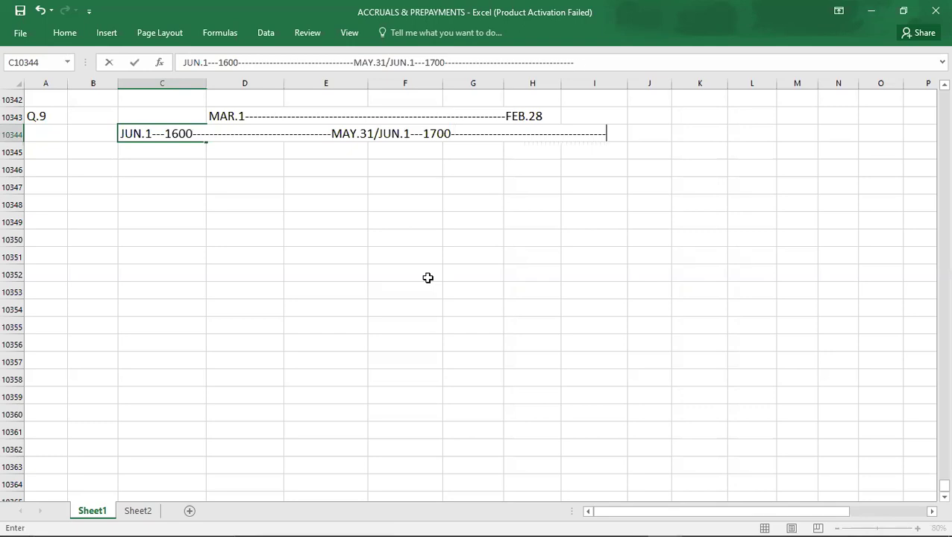
pyautogui.write('--MAY.31')
pyautogui.press('Return')
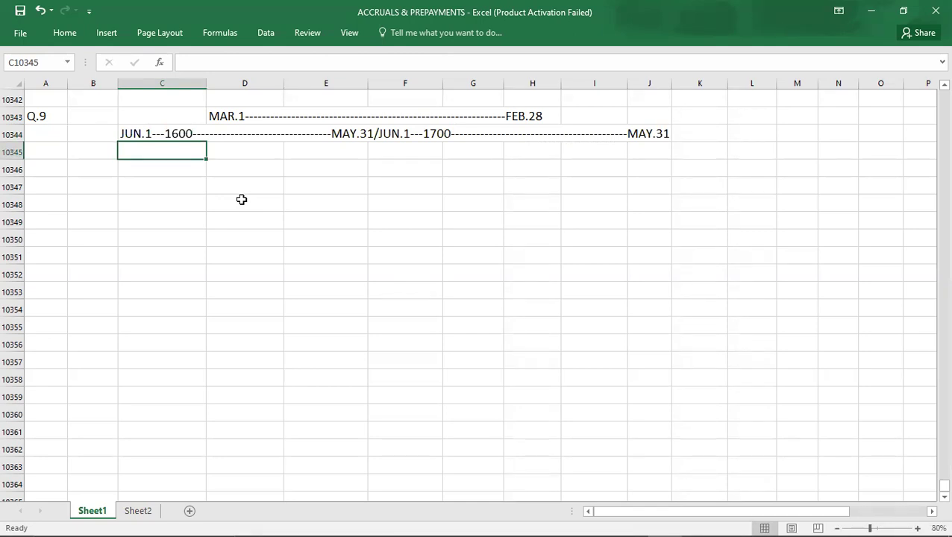
# - Examine the financial year overlap by selecting D10343:H10344, and reduce the selection to D10343:E10344 for the months up to MAY.31
pyautogui.press('Up')
pyautogui.press('Up')
pyautogui.press('Right')
pyautogui.hotkey('shift', 'Right')
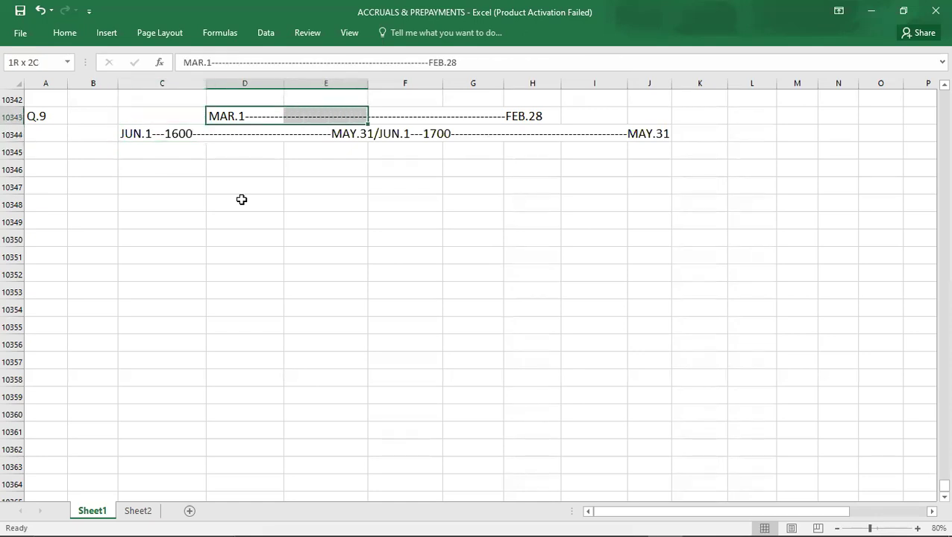
pyautogui.hotkey('shift', 'Right')
pyautogui.hotkey('shift', 'Right')
pyautogui.hotkey('shift', 'Right')
pyautogui.hotkey('shift', 'Down')
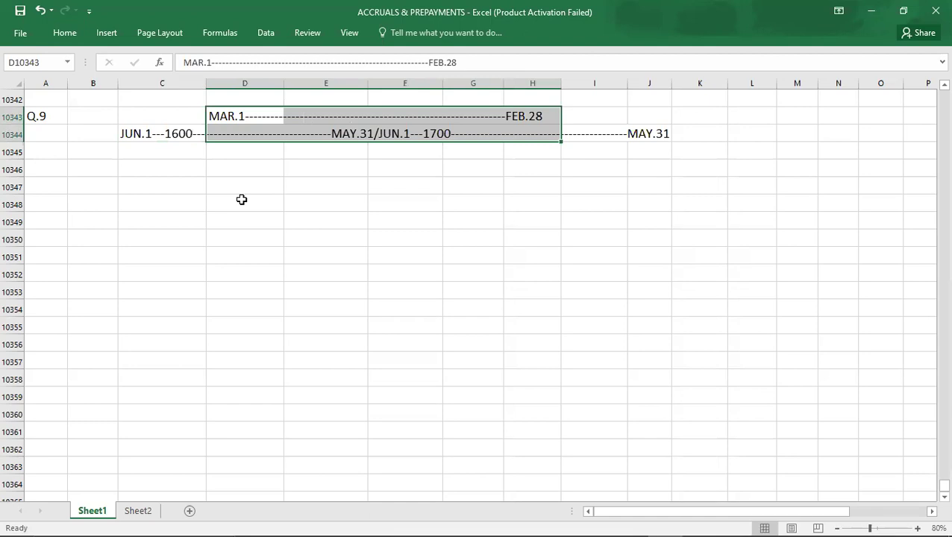
pyautogui.hotkey('shift', 'Left')
pyautogui.hotkey('shift', 'Left')
pyautogui.hotkey('shift', 'Left')
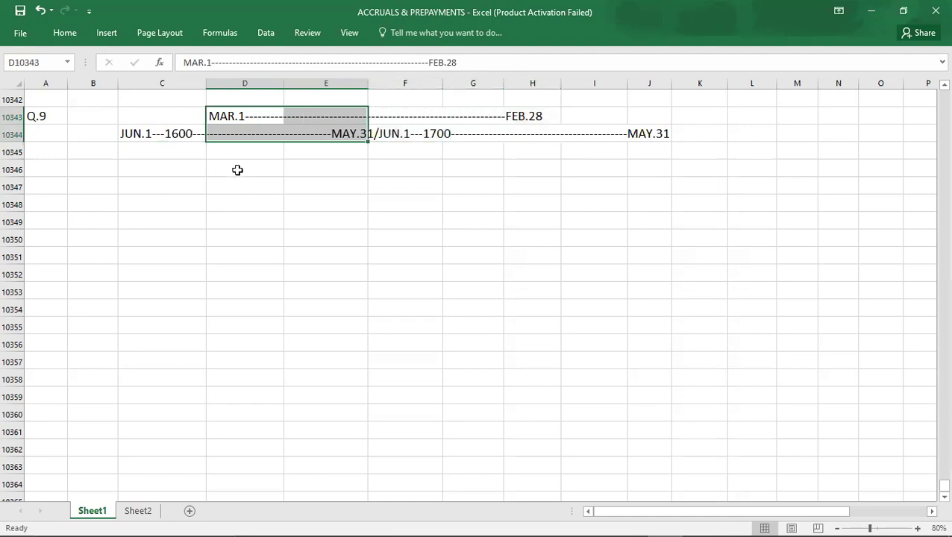
# - Enter INSURANCE EXP. = (1600*3/12)+(1700*9/12) in D10346 after rechecking the question in the PDF
pyautogui.click(237, 170)
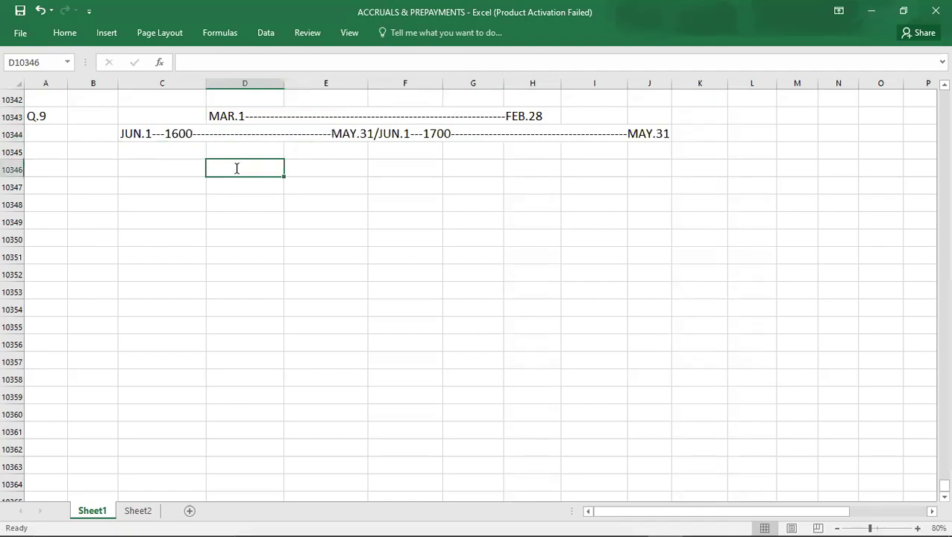
pyautogui.hotkey('alt', 'Tab')
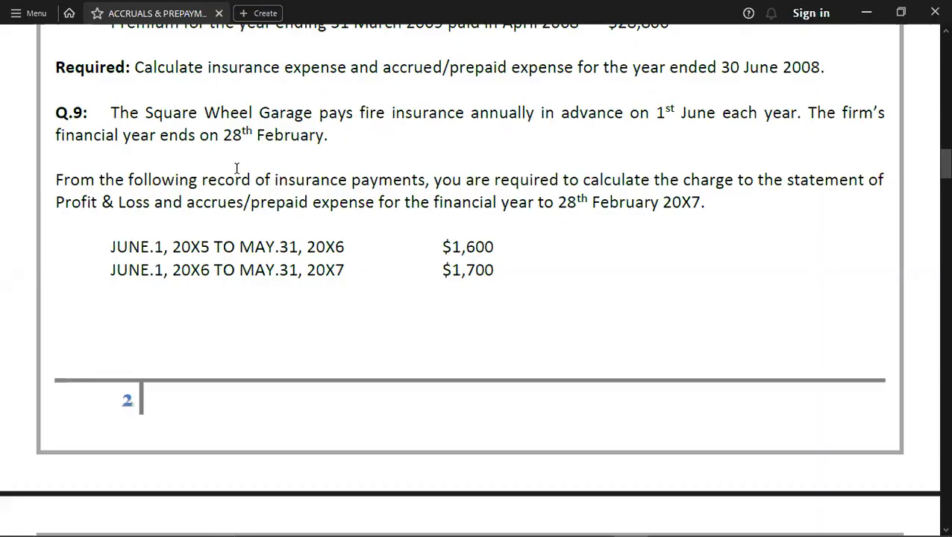
pyautogui.hotkey('alt', 'Tab')
pyautogui.write('INSURANCE EXP. = (1600*3/12)+(')
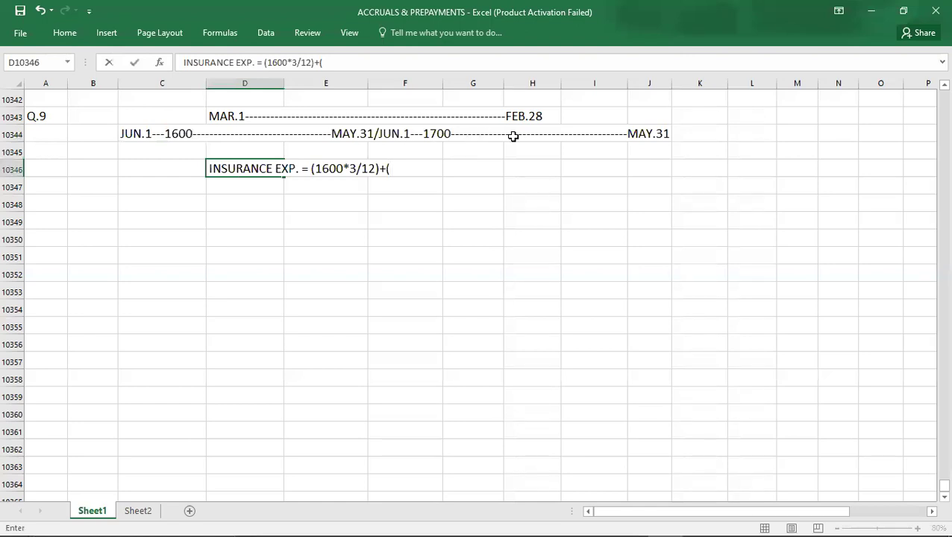
pyautogui.write('1700*9/12)')
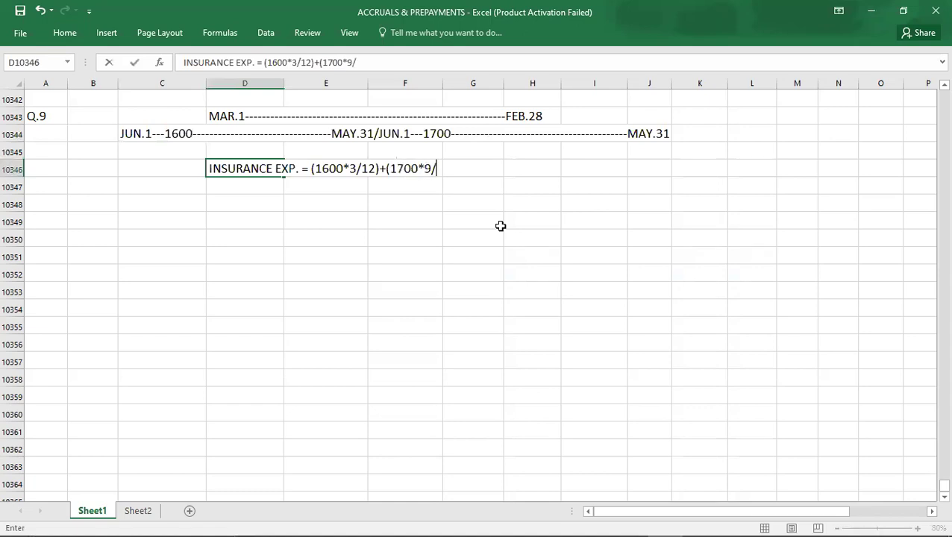
pyautogui.press('Return')
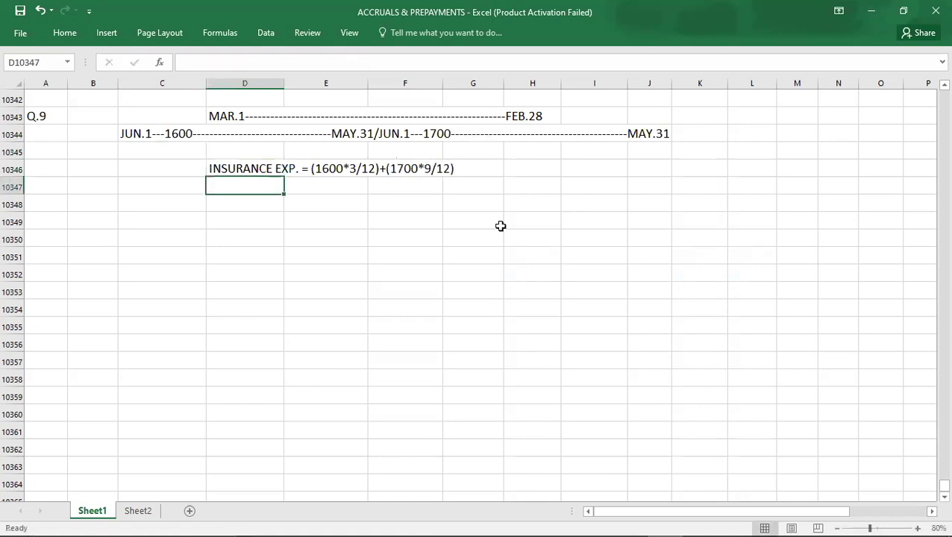
# - Enter the worked-out line INSURANCE EXP. = 400 + 1275 in D10347
pyautogui.write('I')
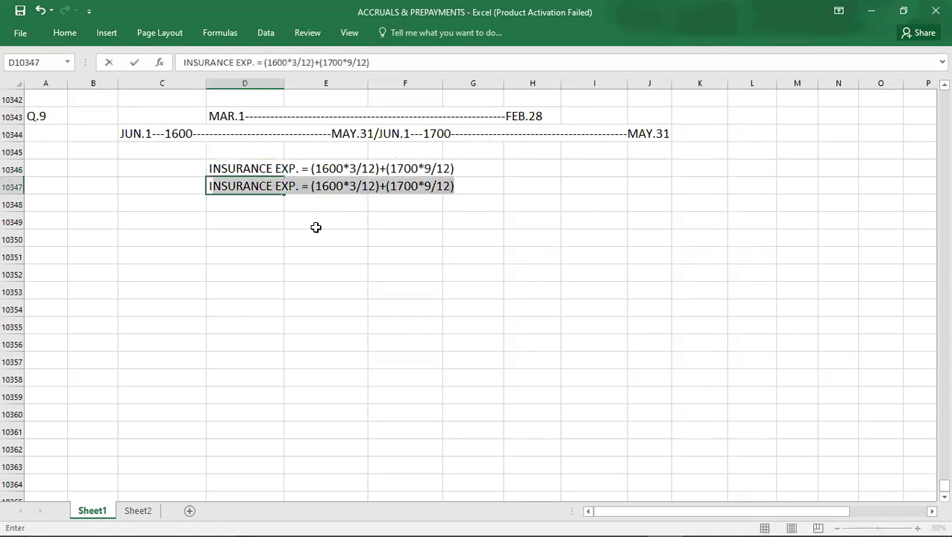
pyautogui.click(311, 186)
pyautogui.press('Delete')
pyautogui.press('Delete')
pyautogui.press('Delete')
pyautogui.press('Delete')
pyautogui.press('Delete')
pyautogui.press('Delete')
pyautogui.press('Delete')
pyautogui.press('Delete')
pyautogui.press('Delete')
pyautogui.press('Delete')
pyautogui.press('Delete')
pyautogui.press('Delete')
pyautogui.press('Delete')
pyautogui.press('Delete')
pyautogui.press('Delete')
pyautogui.press('Delete')
pyautogui.press('Delete')
pyautogui.press('Delete')
pyautogui.press('Delete')
pyautogui.press('Delete')
pyautogui.press('Delete')
pyautogui.write('400')
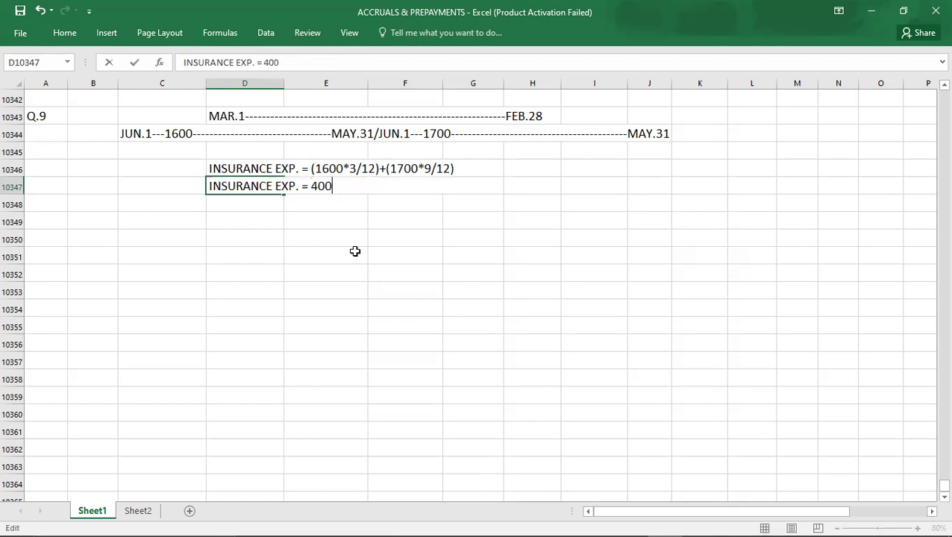
pyautogui.write(' +')
pyautogui.write('126')
pyautogui.press('BackSpace')
pyautogui.write('75')
pyautogui.press('Return')
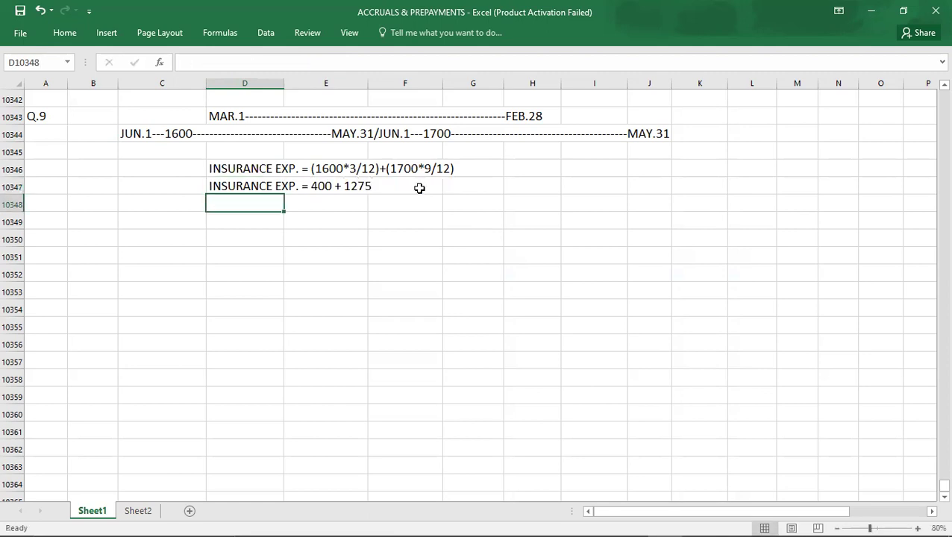
# - Enter the total line INSURACE EXP. = 1675 in D10348
pyautogui.write('INSURA')
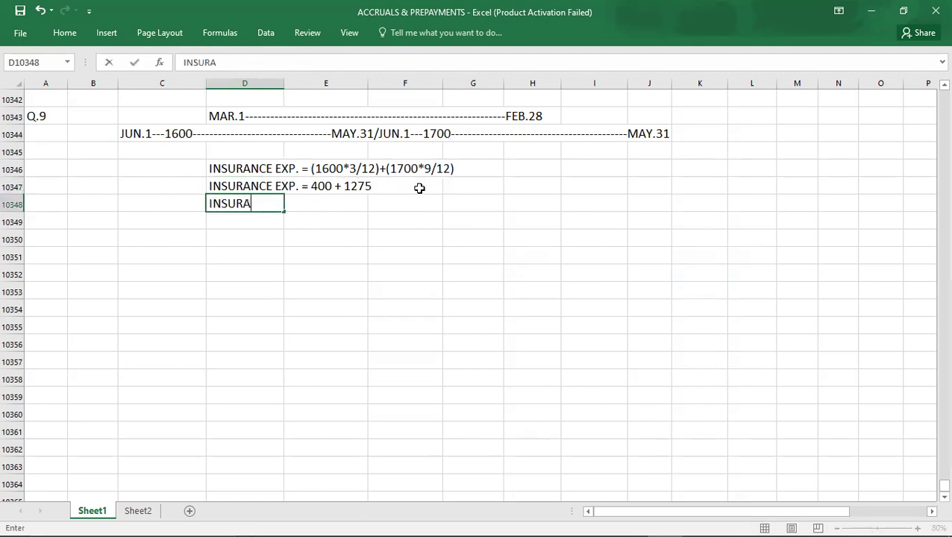
pyautogui.write('CE EXP. = ')
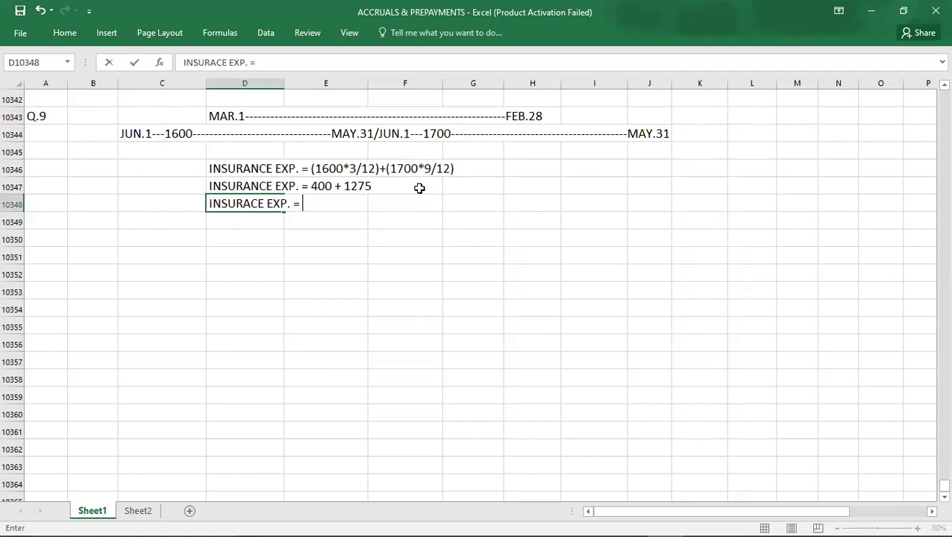
pyautogui.write('1675')
pyautogui.press('Return')
# - Confirm the insurance expense total and enter the label PREPAID INSURANCE = in D10350
pyautogui.press('Return')
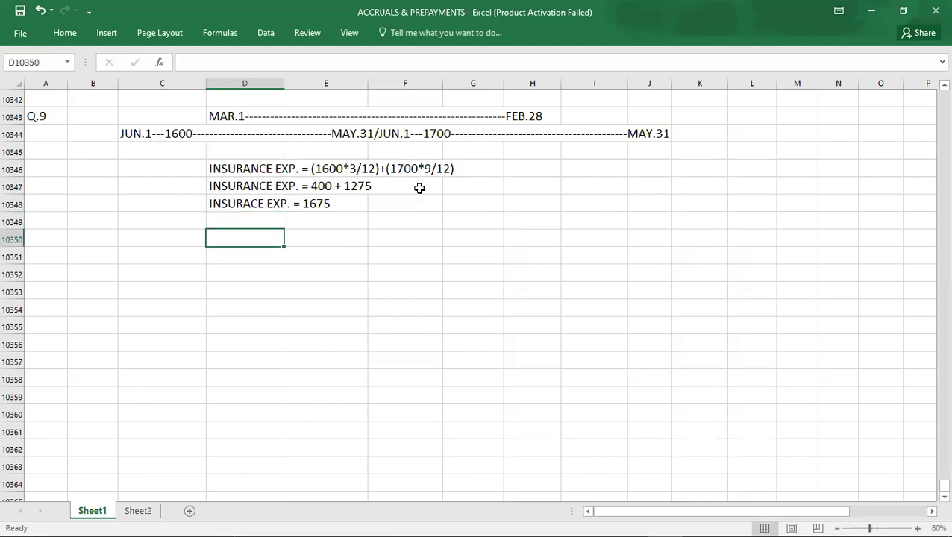
pyautogui.write('PREPAID IN')
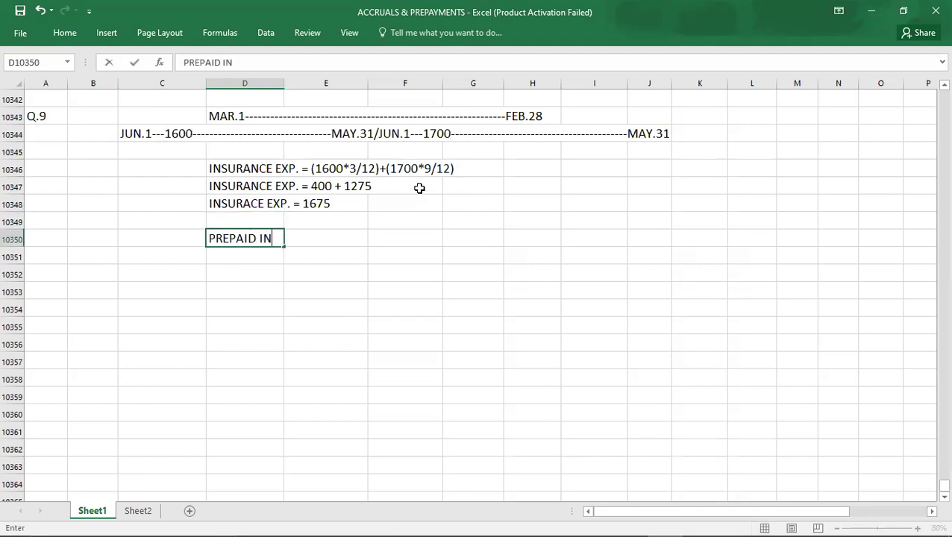
pyautogui.write('SURANCE =')
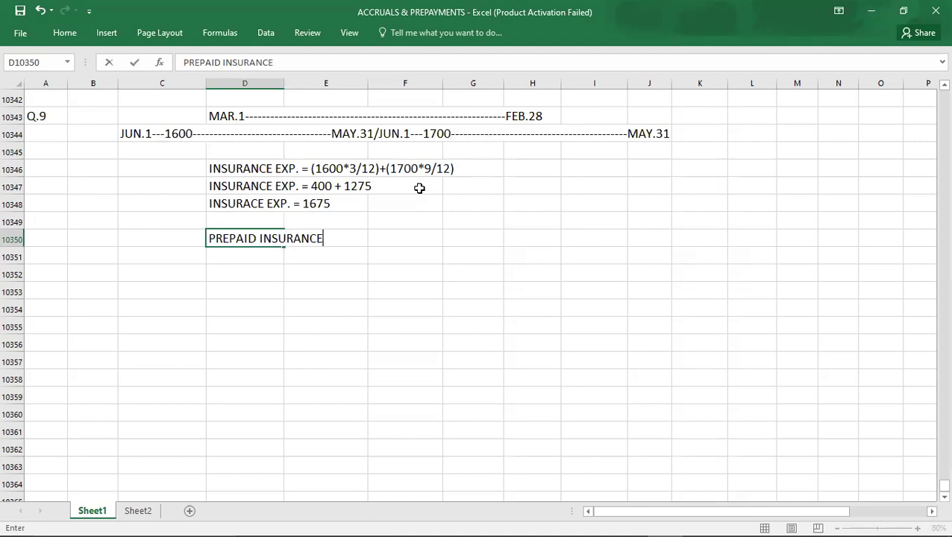
# - Select I10343:J10344 to examine the insurance months that fall after the FEB.28 year end
pyautogui.click(567, 116)
pyautogui.hotkey('shift', 'Down')
pyautogui.hotkey('shift', 'Down')
pyautogui.hotkey('shift', 'Up')
pyautogui.hotkey('shift', 'Right')
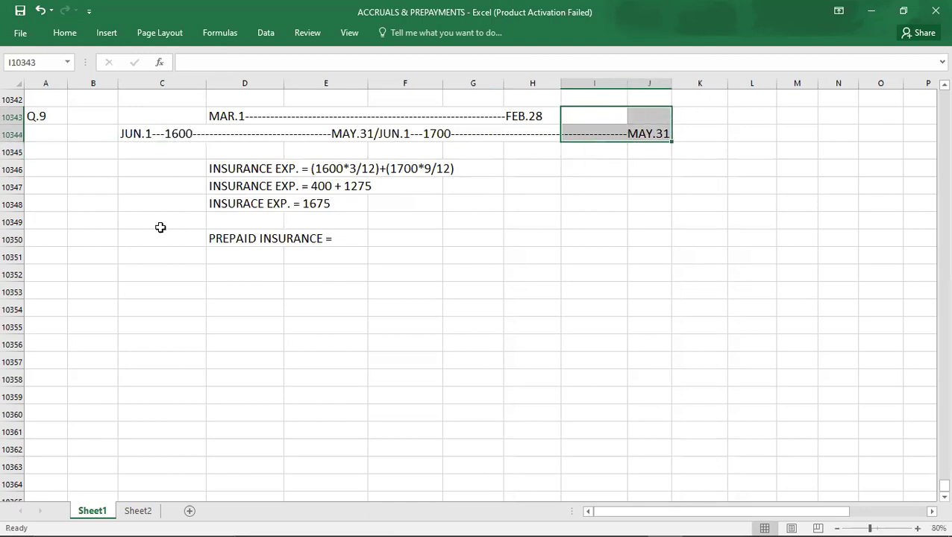
# - Complete D10350 as PREPAID INSURANCE = 1700*3/12 = 425 and save the workbook
pyautogui.doubleClick(233, 238)
pyautogui.click(336, 238)
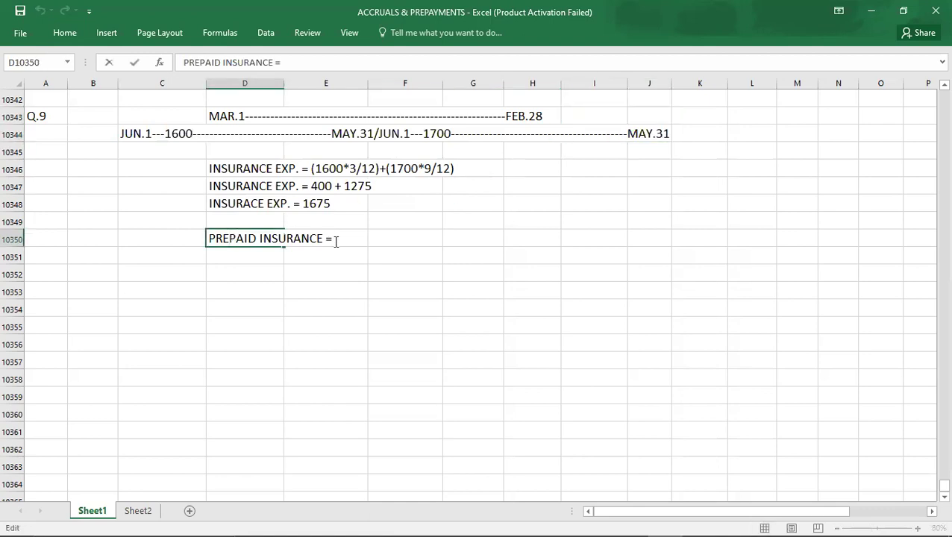
pyautogui.write('1700*3/12')
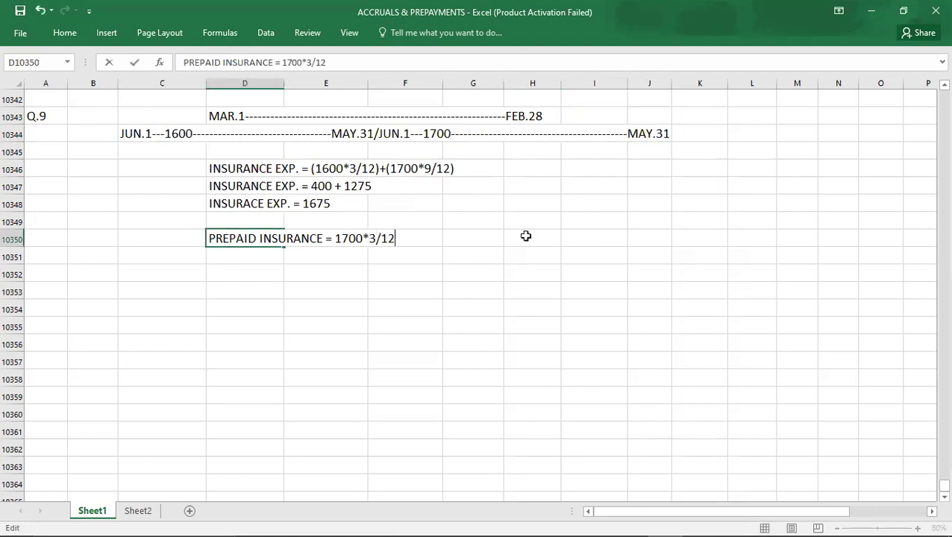
pyautogui.write(' = 425')
pyautogui.press('Return')
pyautogui.press('Down')
pyautogui.press('Left')
pyautogui.press('Left')
pyautogui.press('Left')
pyautogui.hotkey('ctrl', 's')
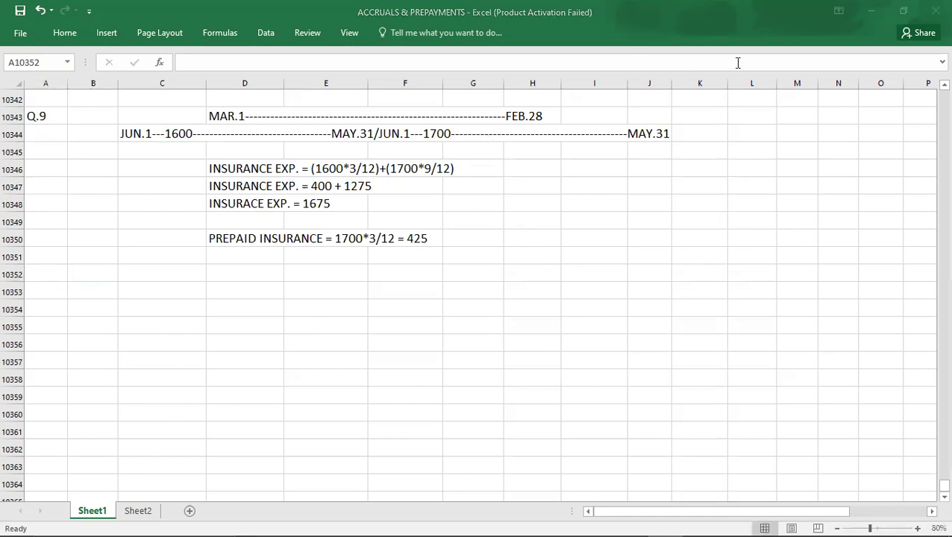
# - Check the next question in the PDF and enter its label Q.10 in A10352
pyautogui.hotkey('alt', 'Tab')
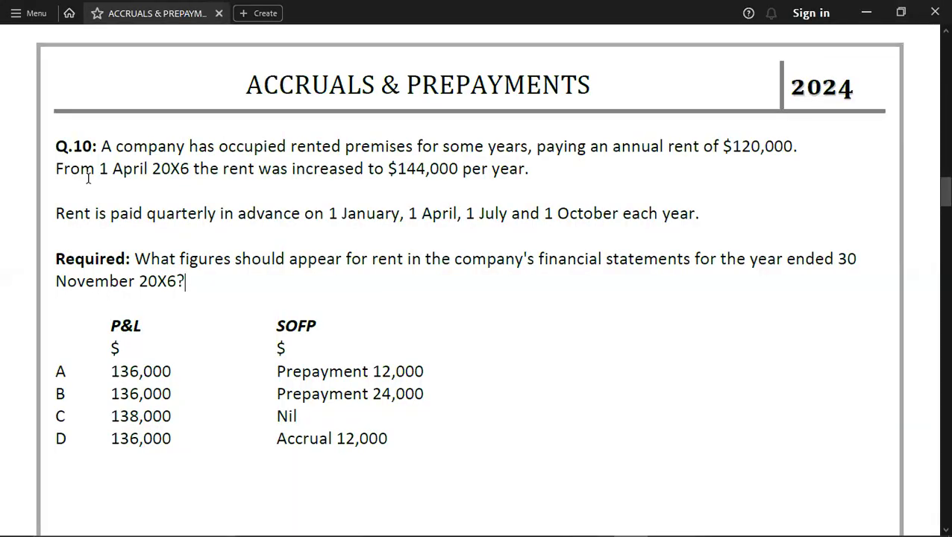
pyautogui.hotkey('alt', 'Tab')
pyautogui.press('Down')
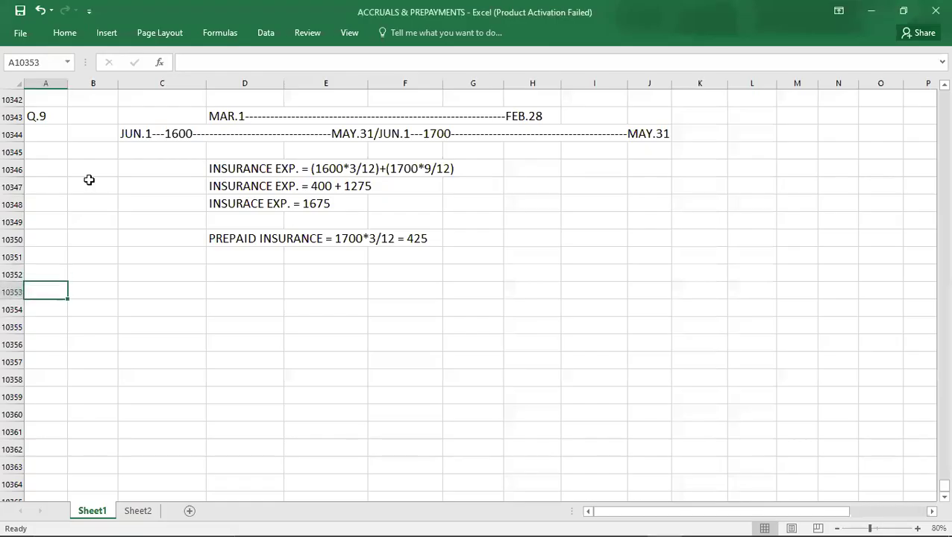
pyautogui.press('Up')
pyautogui.write('Q.10')
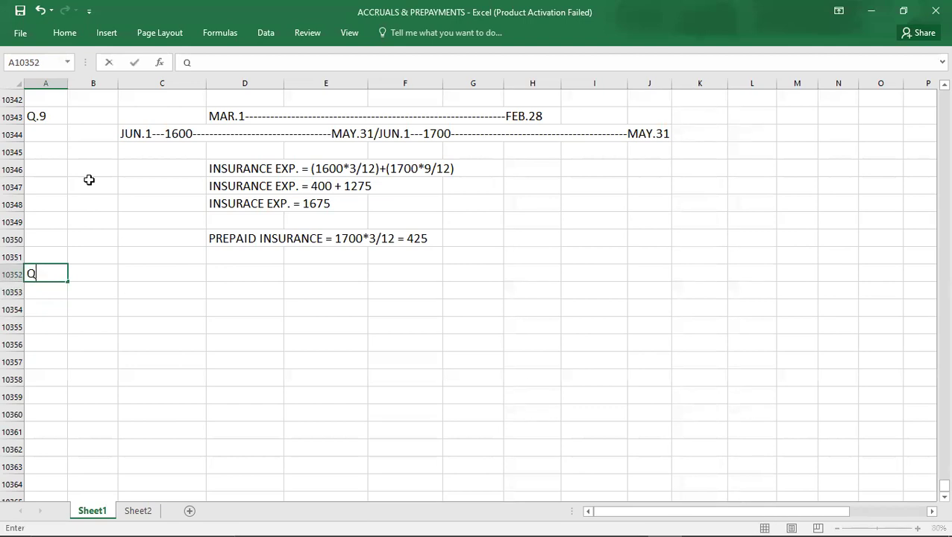
pyautogui.press('Right')
# - Read Q.10 in the PDF and highlight its year-end date, 30 November 20X6
pyautogui.press('Right')
pyautogui.press('Down')
pyautogui.press('Right')
pyautogui.press('Left')
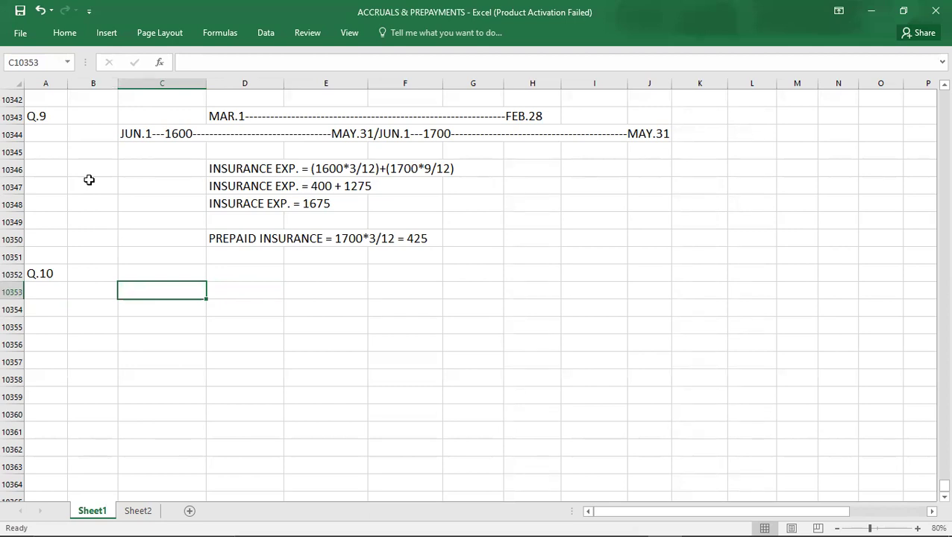
pyautogui.hotkey('alt', 'Tab')
pyautogui.hotkey('alt', 'Tab')
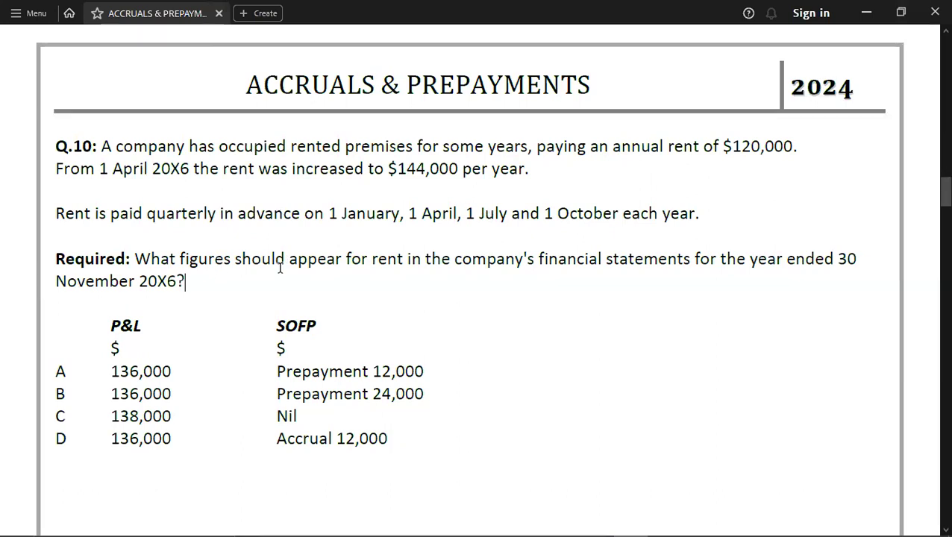
pyautogui.moveTo(838, 260); pyautogui.dragTo(188, 291)
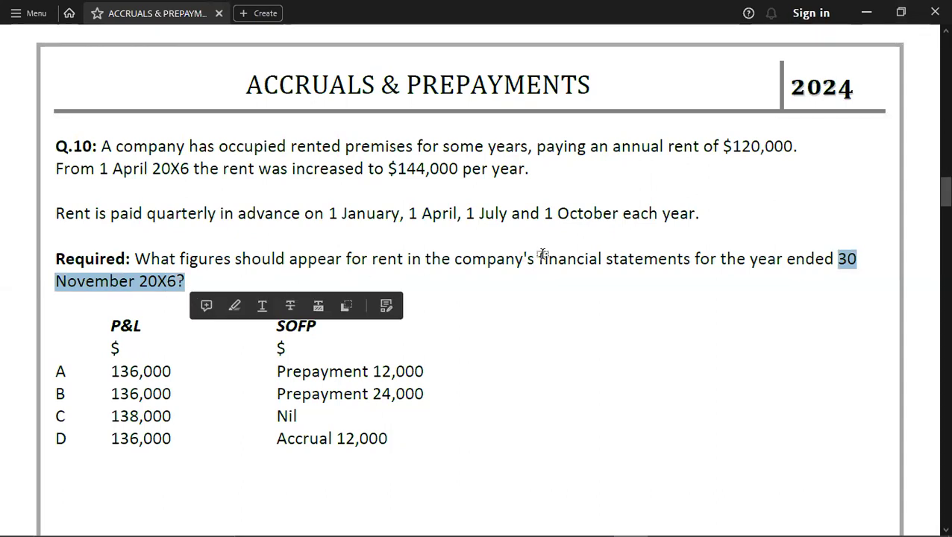
pyautogui.hotkey('alt', 'Tab')
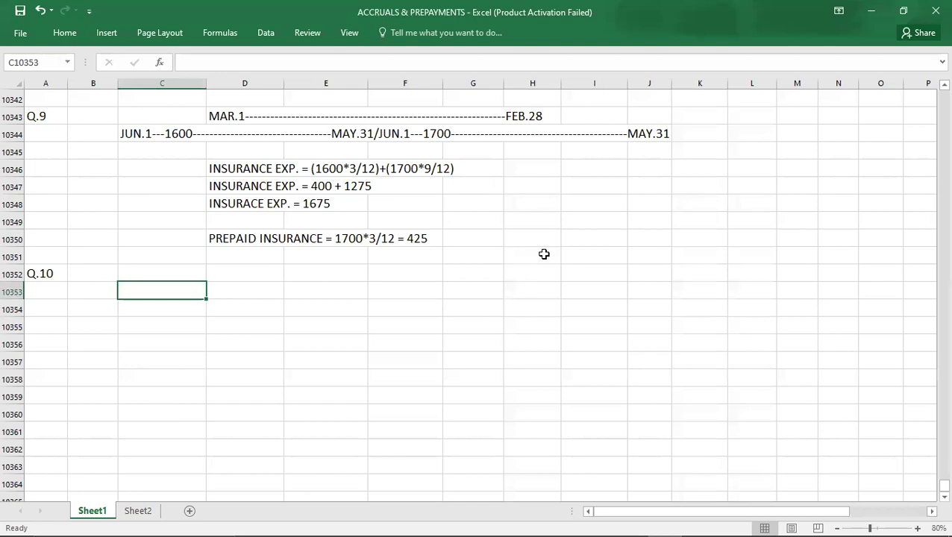
pyautogui.write('DEC.1')
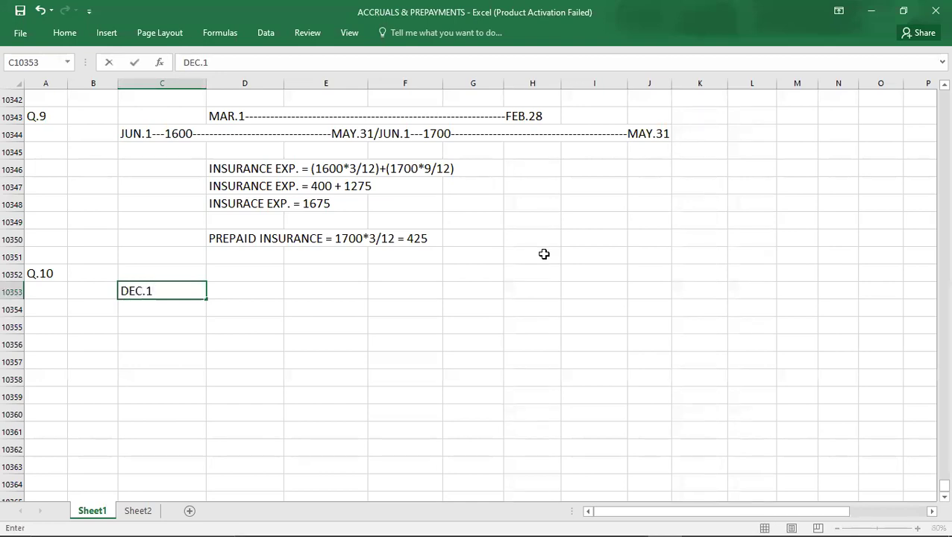
pyautogui.press('BackSpace')
pyautogui.press('BackSpace')
pyautogui.press('BackSpace')
pyautogui.press('BackSpace')
pyautogui.press('BackSpace')
# - Enter Q.10's financial year timeline in D10353, running with dashes from DEC.1 to NOV.30
pyautogui.press('Tab')
pyautogui.write('DEC.')
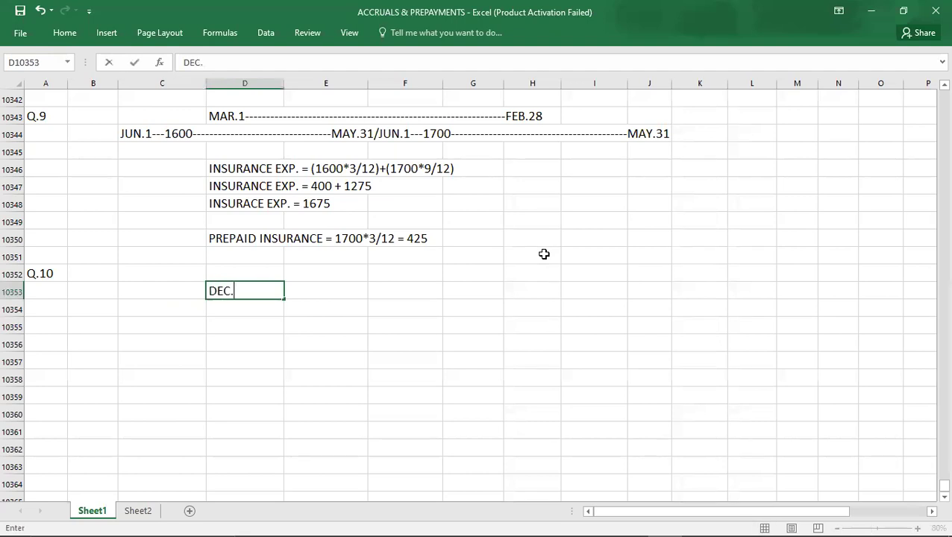
pyautogui.write('1-------------------------')
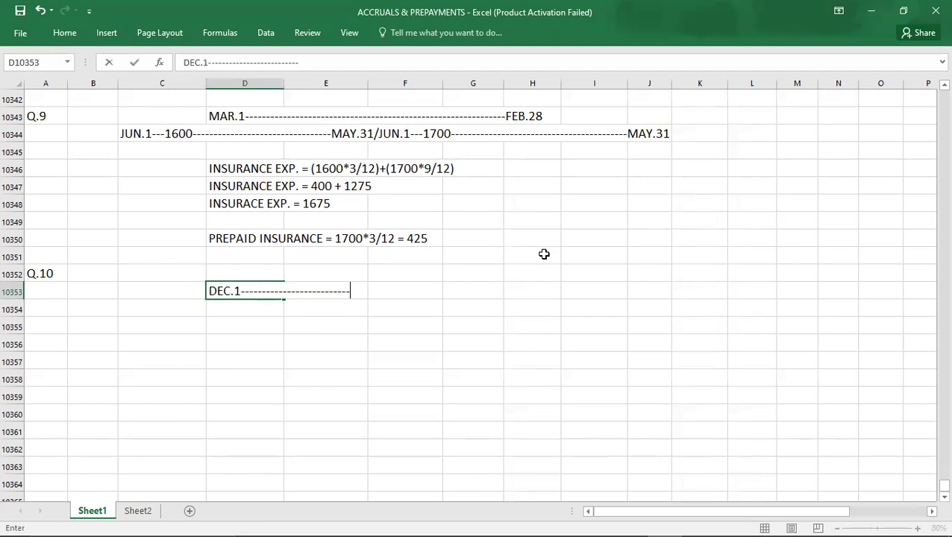
pyautogui.write('--------------------------------------')
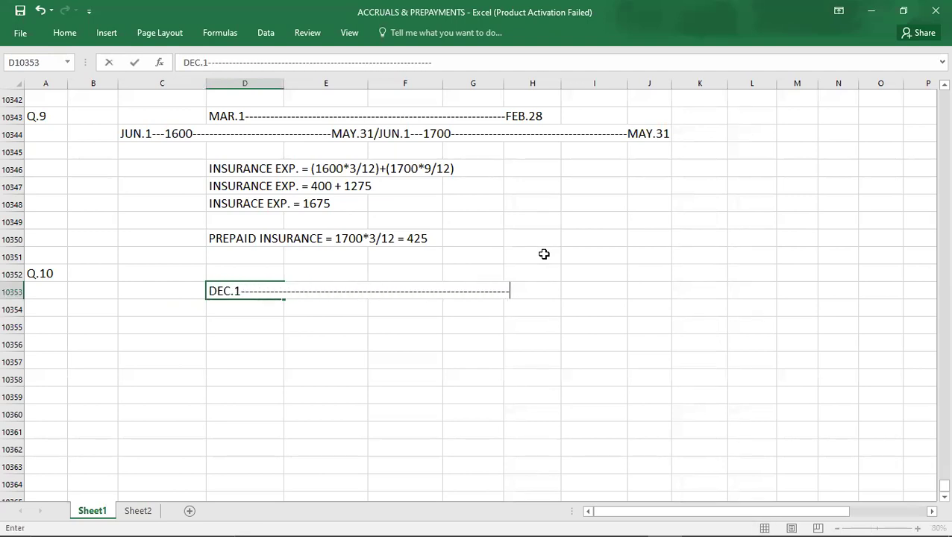
pyautogui.write('NOV.30')
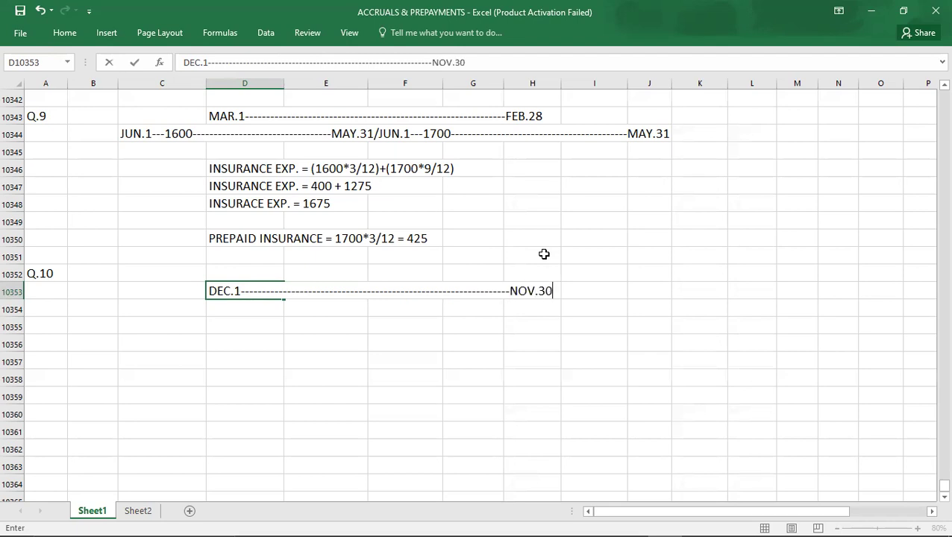
pyautogui.press('Return')
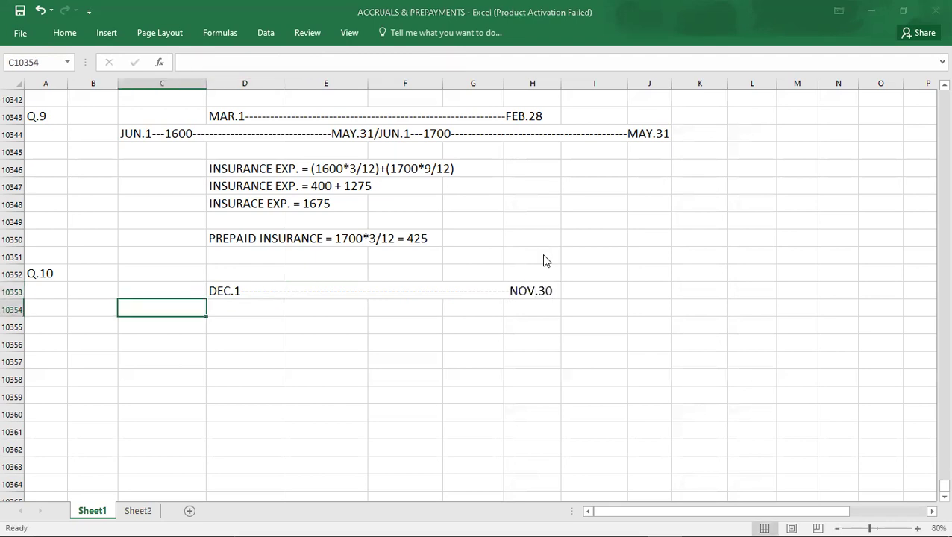
# - Check the rent increase date in the PDF and begin the rent timeline in C10354 with APR.1---
pyautogui.hotkey('alt', 'Tab')
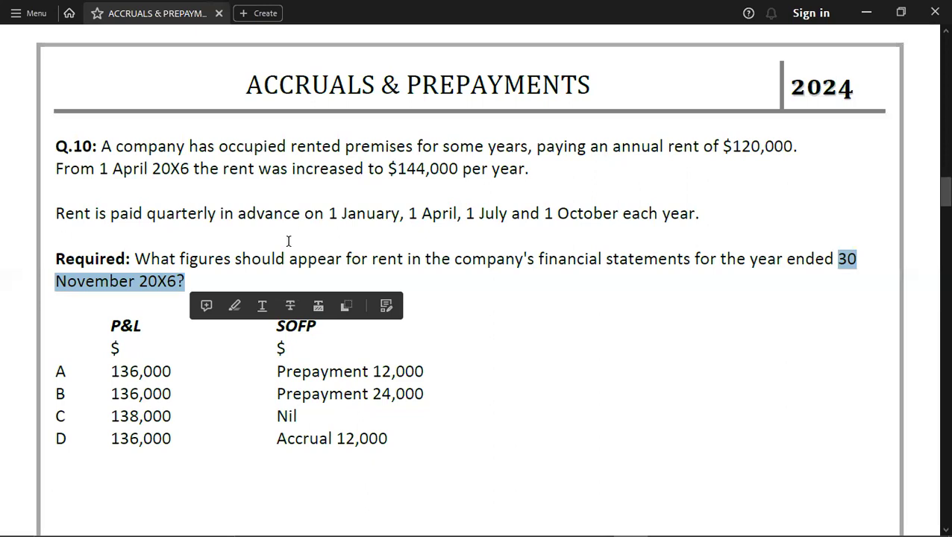
pyautogui.click(100, 168)
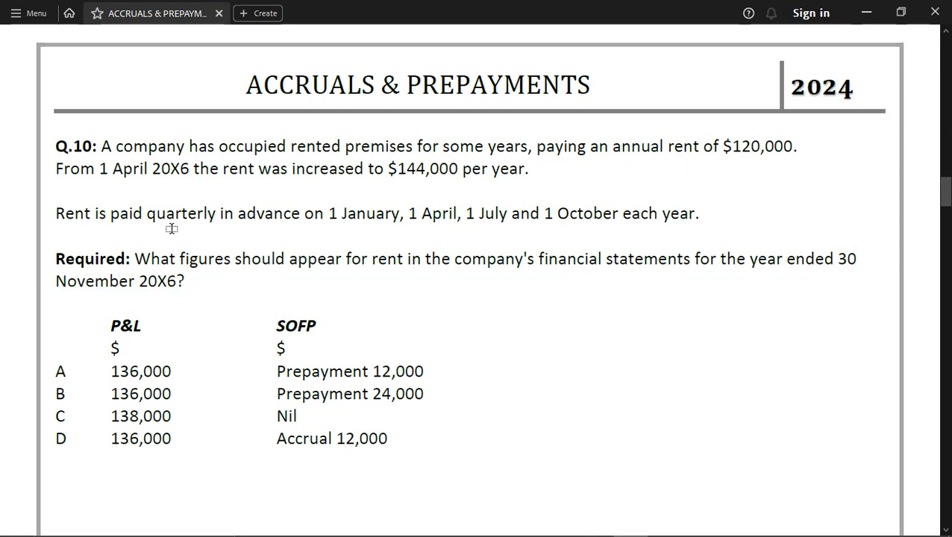
pyautogui.hotkey('alt', 'Tab')
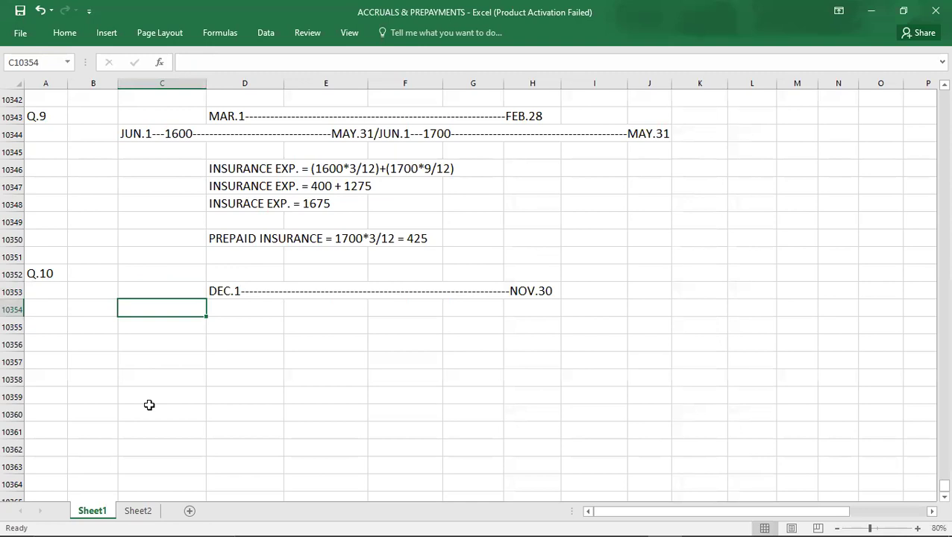
pyautogui.write('AP.R')
pyautogui.press('BackSpace')
pyautogui.press('BackSpace')
pyautogui.write('R.1-')
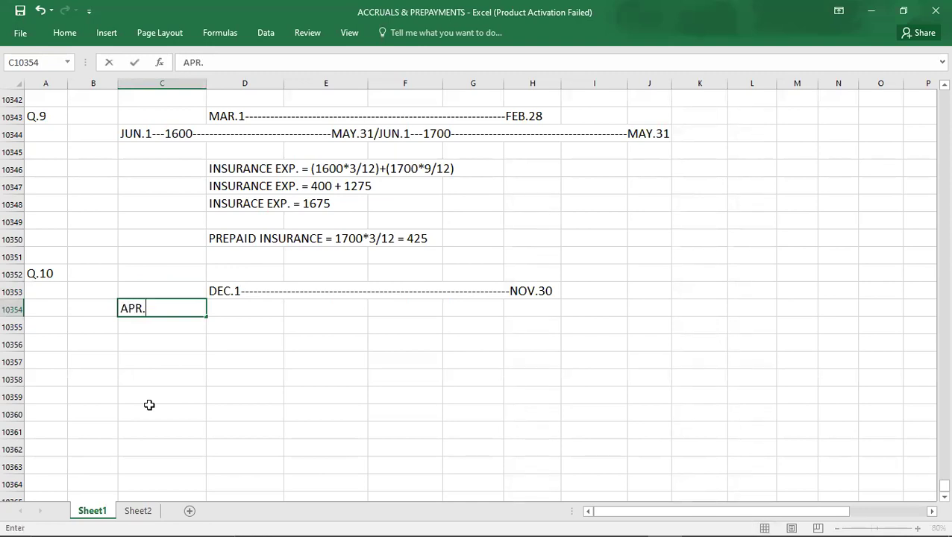
pyautogui.press('BackSpace')
pyautogui.write('---')
# - Continue the C10354 rent timeline with the annual rent 120000 from the PDF, a dashed line and MAR.31/APR.1---
pyautogui.hotkey('alt', 'Tab')
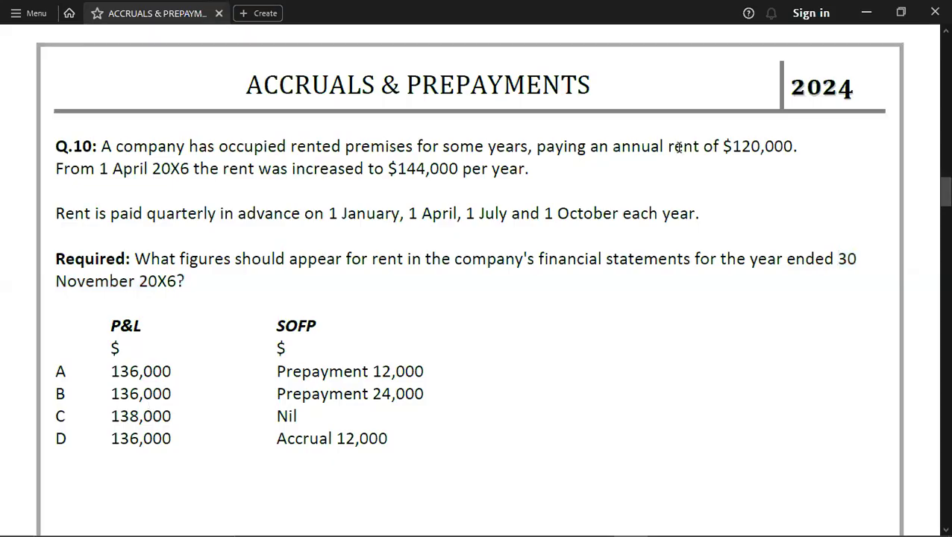
pyautogui.hotkey('alt', 'Tab')
pyautogui.write('1200')
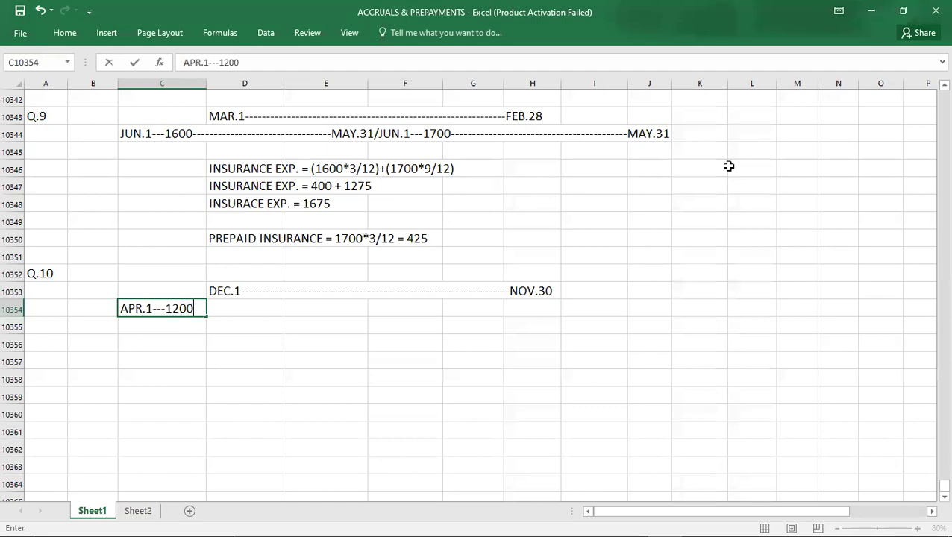
pyautogui.write('00-----------------')
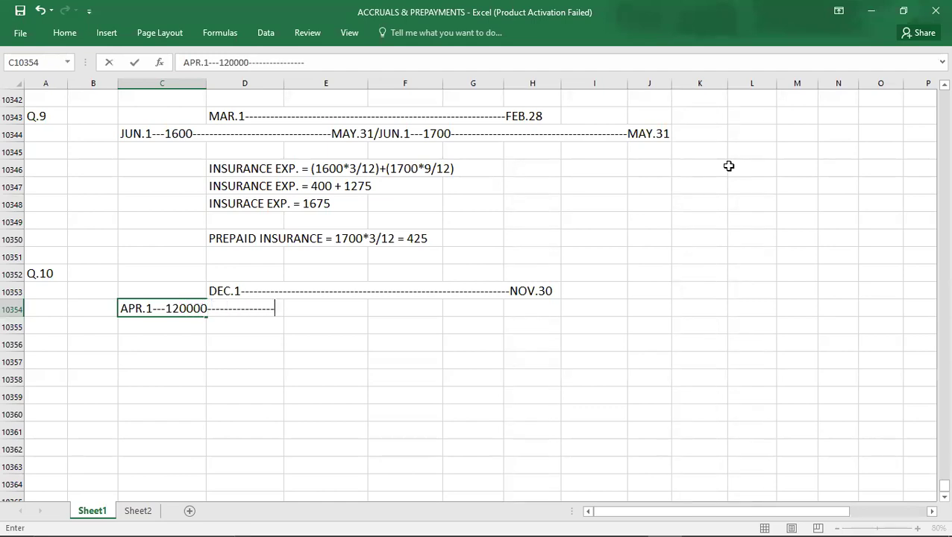
pyautogui.write('----------MA')
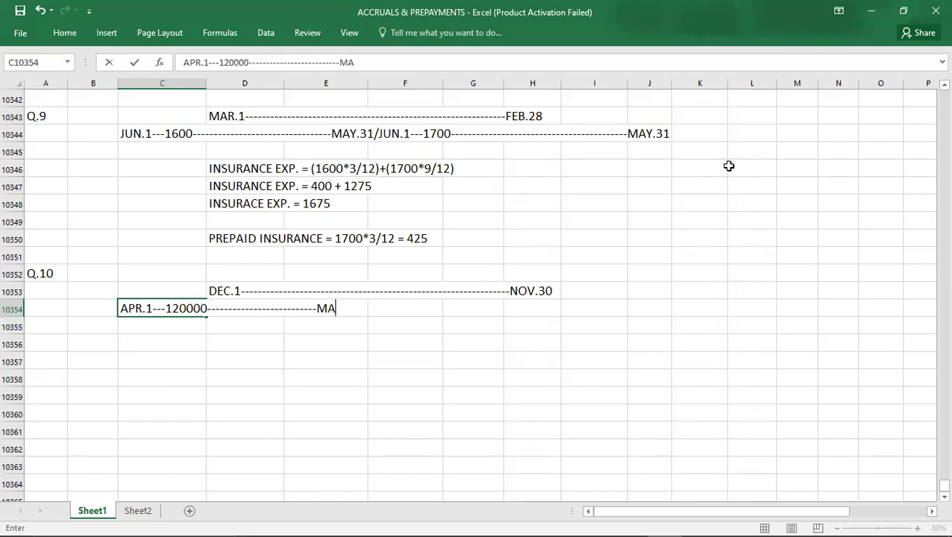
pyautogui.write('R.31/A')
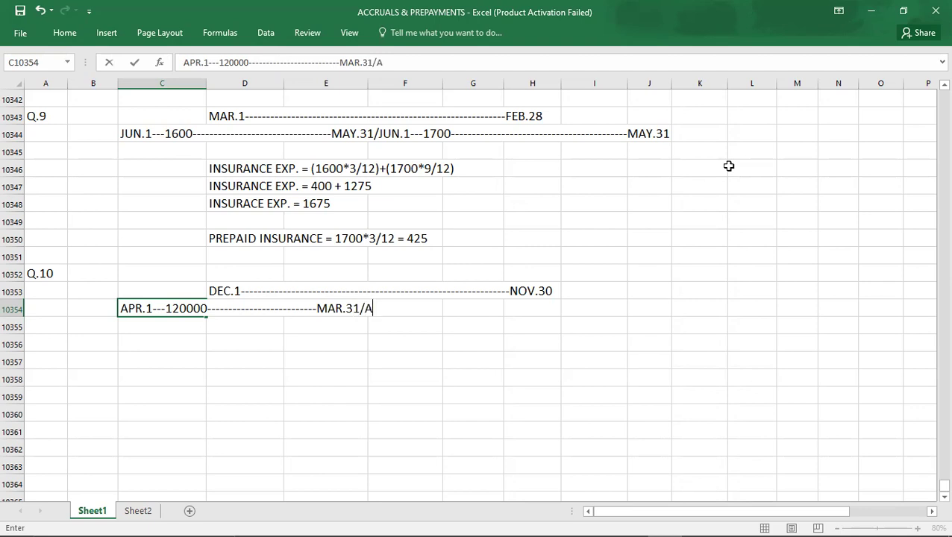
pyautogui.write('PR.1---')
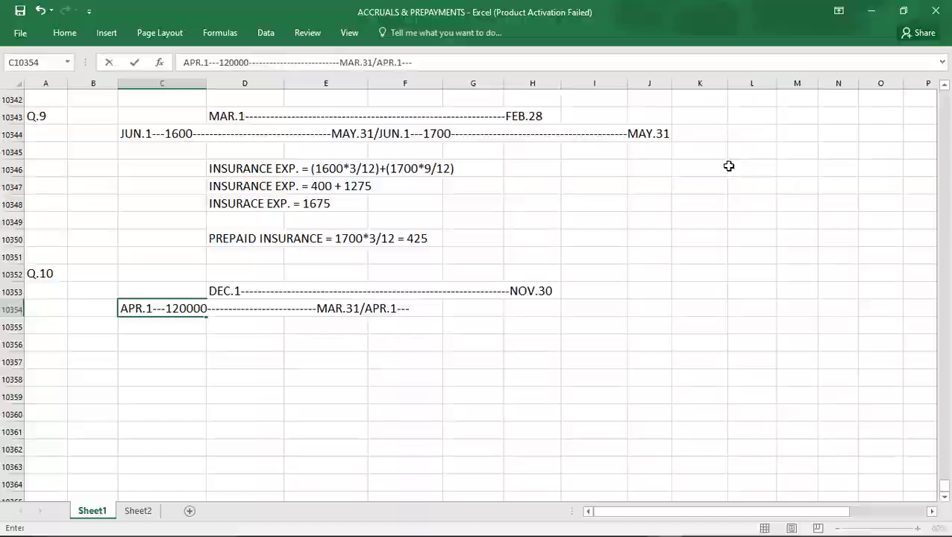
# - Complete the C10354 rent timeline with the increased rent 144000 from the PDF and a dashed line to MAR.31
pyautogui.hotkey('alt', 'Tab')
pyautogui.hotkey('alt', 'Tab')
pyautogui.write('144')
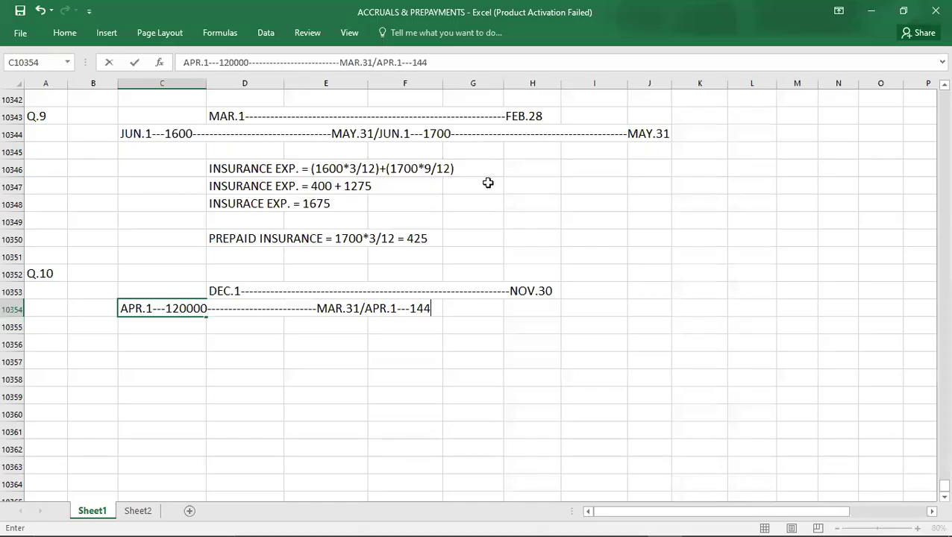
pyautogui.write('000---------')
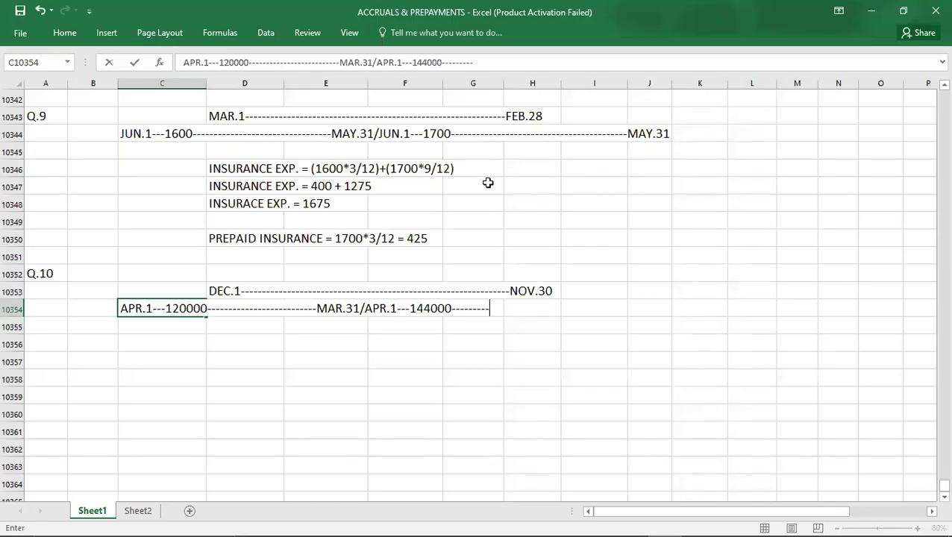
pyautogui.write('--------------------------------MA')
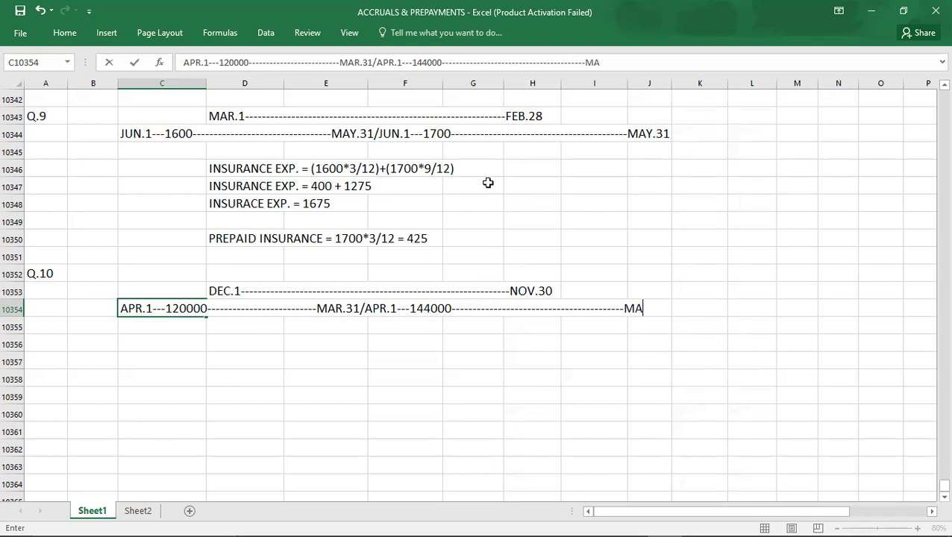
pyautogui.write('R.31')
pyautogui.press('Return')
# - Select D10353:H10355 to examine how the DEC.1 to NOV.30 financial year overlaps the two rent periods
pyautogui.press('Up')
pyautogui.press('Up')
pyautogui.press('Right')
pyautogui.hotkey('shift', 'Right')
pyautogui.hotkey('shift', 'Right')
pyautogui.hotkey('shift', 'Right')
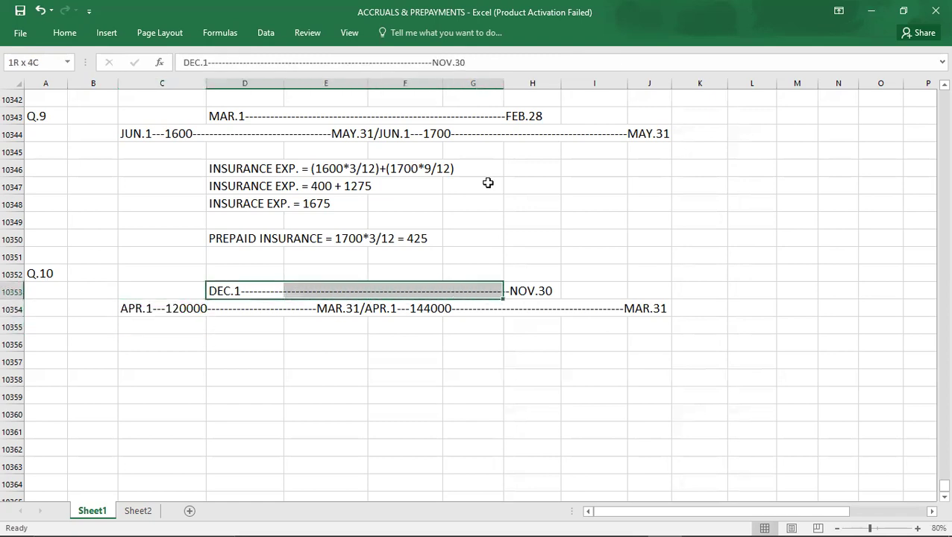
pyautogui.hotkey('shift', 'Right')
pyautogui.hotkey('shift', 'Down')
pyautogui.hotkey('shift', 'Down')
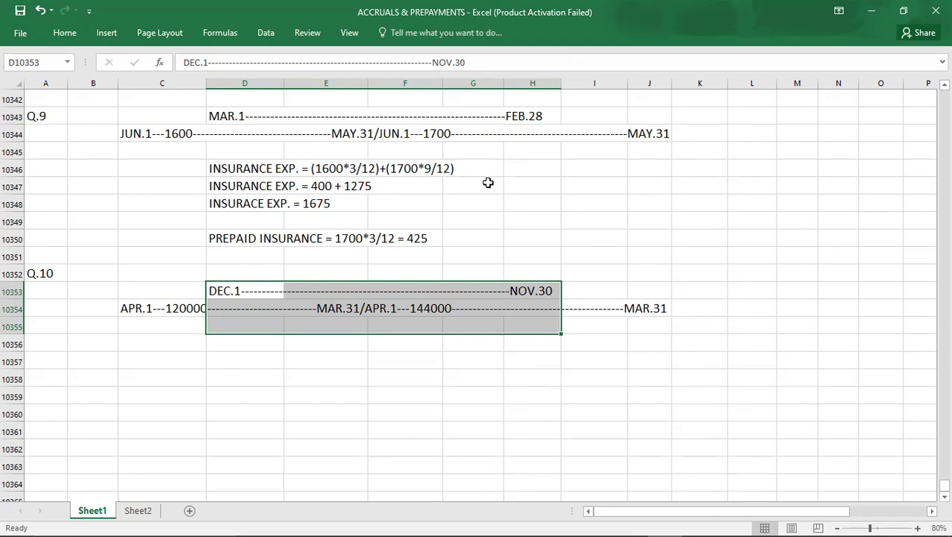
# - Narrow the selection from D10353:H10355 to D10353:E10355 to examine the part of the financial year before the rent increase
pyautogui.hotkey('shift', 'Left')
pyautogui.hotkey('shift', 'Left')
pyautogui.hotkey('shift', 'Left')
pyautogui.hotkey('shift', 'Left')
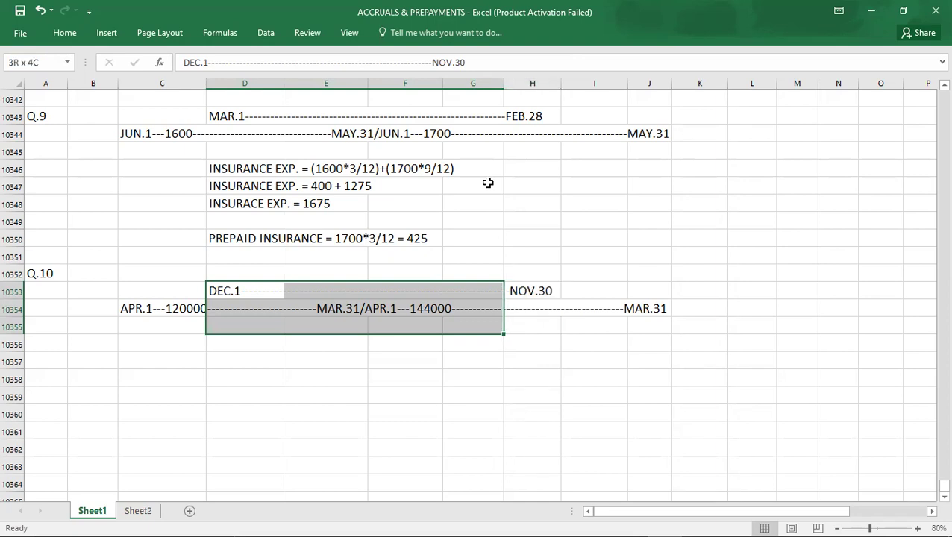
pyautogui.hotkey('shift', 'Right')
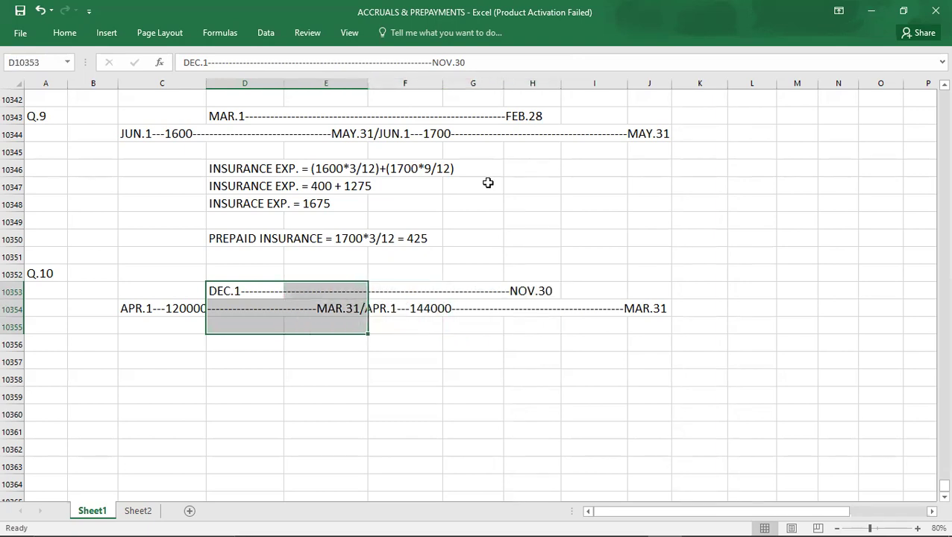
# - Recheck Q.10 in the PDF and enter RENT EXP. = (120000*4/12)+(144000*8/12) in D10356
pyautogui.click(240, 346)
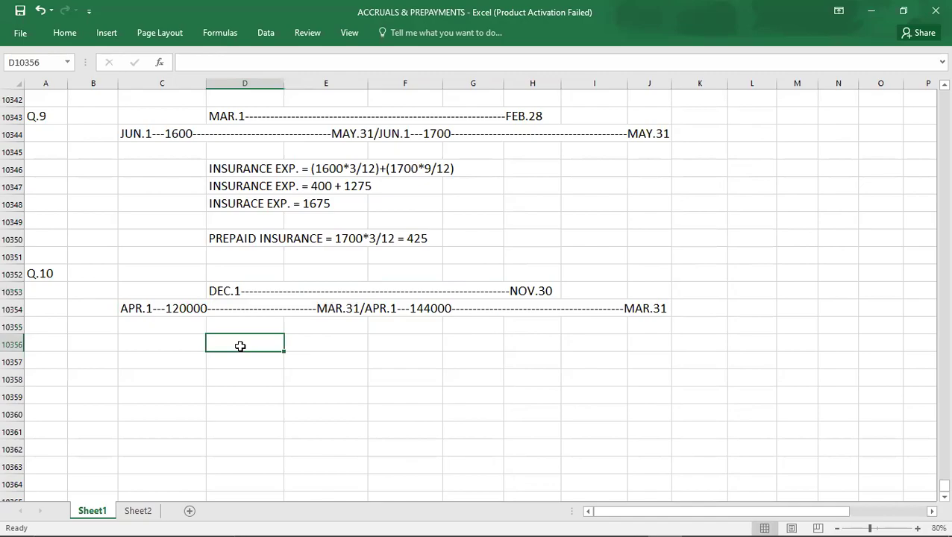
pyautogui.hotkey('alt', 'Tab')
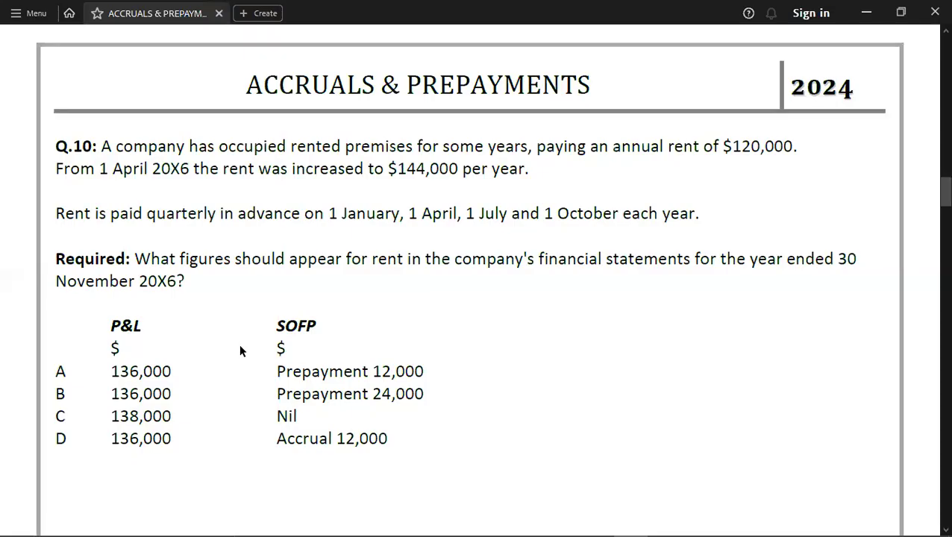
pyautogui.hotkey('alt', 'Tab')
pyautogui.write('RENT EXP. = (')
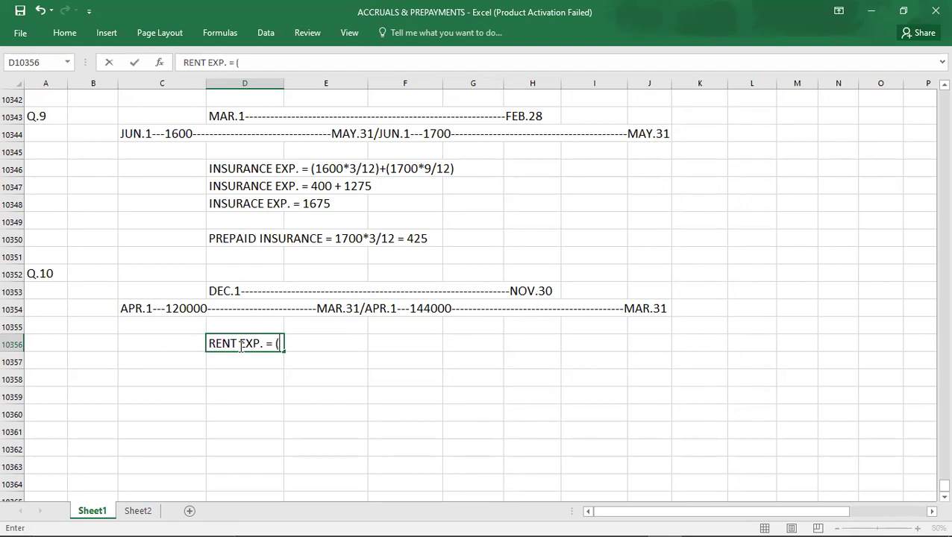
pyautogui.write('120000')
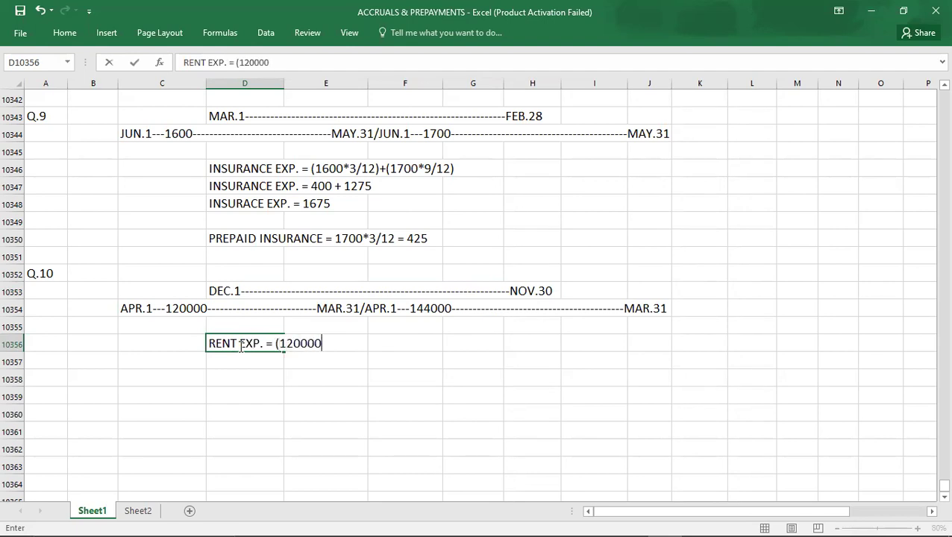
pyautogui.write('*4/12)+(')
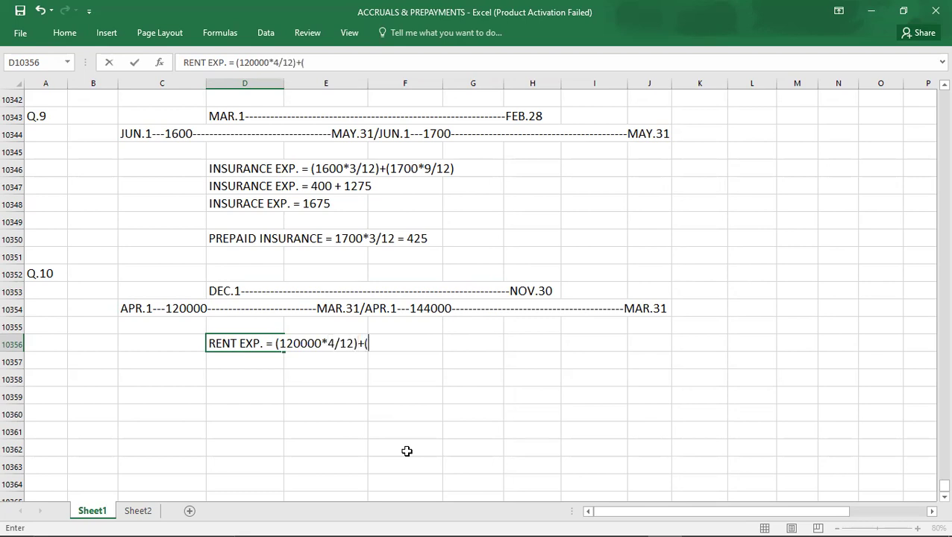
pyautogui.write('144000*8/')
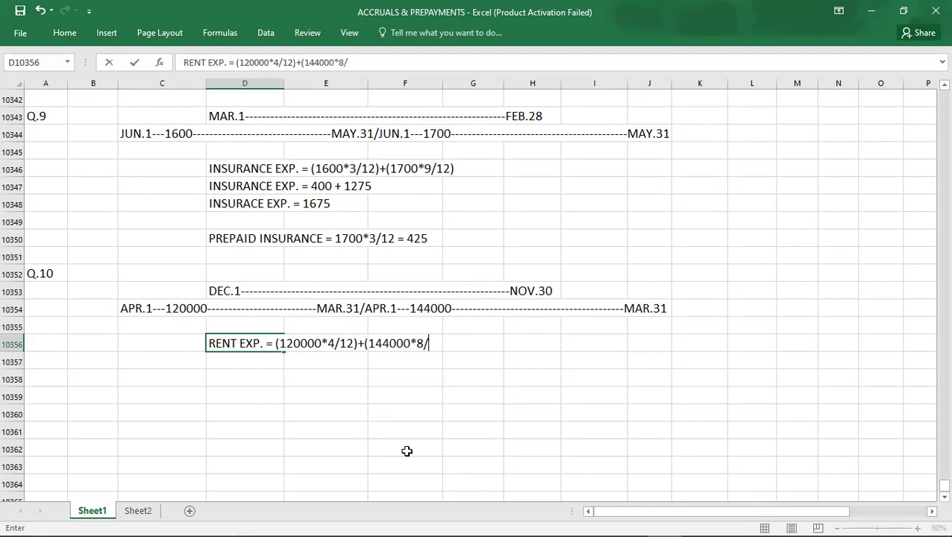
pyautogui.write('12)')
pyautogui.press('Return')
# - Enter the second rent expense line in D10357 as RENT EXP. = 40000+96000, replacing the autocompleted calculation
pyautogui.write('R')
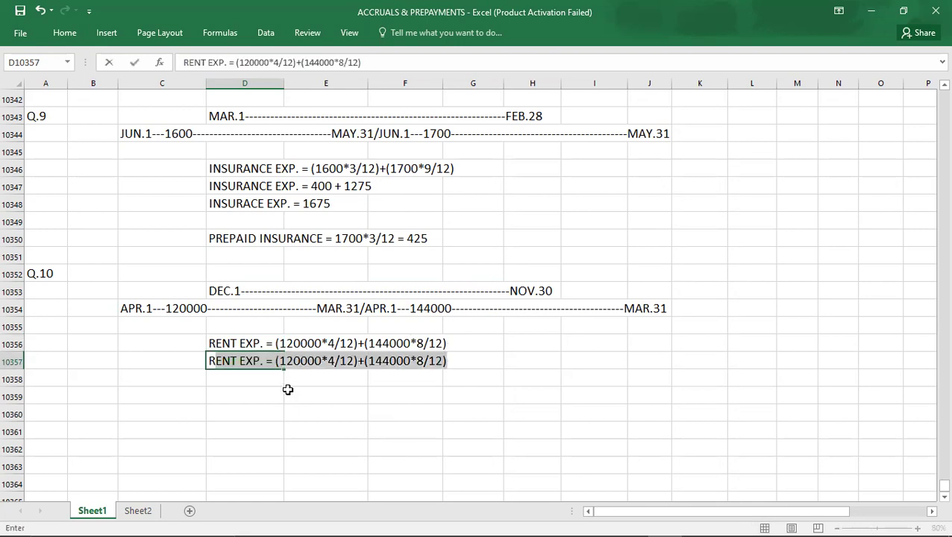
pyautogui.click(275, 363)
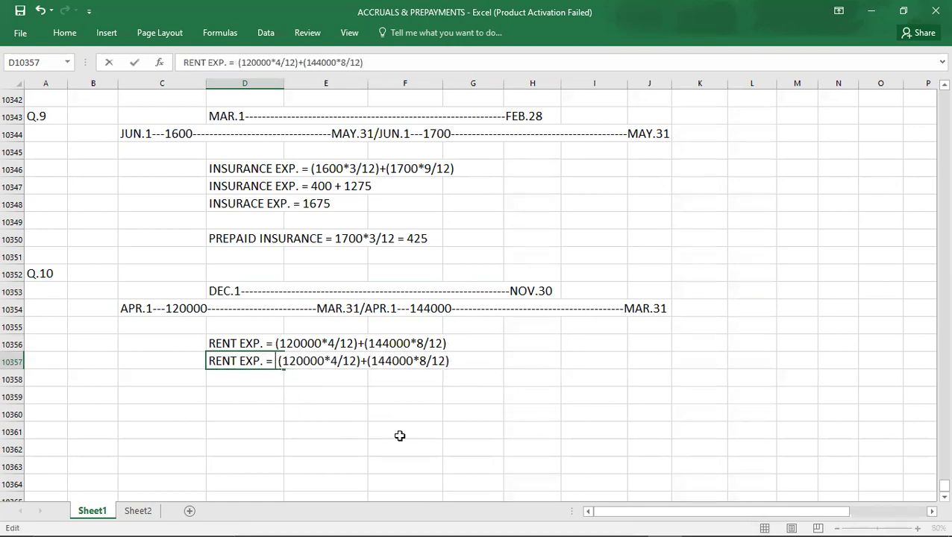
pyautogui.press('Delete')
pyautogui.press('Delete')
pyautogui.press('Delete')
pyautogui.press('Delete')
pyautogui.press('Delete')
pyautogui.press('Delete')
pyautogui.press('Delete')
pyautogui.press('Delete')
pyautogui.press('Delete')
pyautogui.press('Delete')
pyautogui.press('Delete')
pyautogui.press('Delete')
pyautogui.press('Delete')
pyautogui.press('Delete')
pyautogui.press('Delete')
pyautogui.press('Delete')
pyautogui.press('Delete')
pyautogui.press('Delete')
pyautogui.press('Delete')
pyautogui.press('Delete')
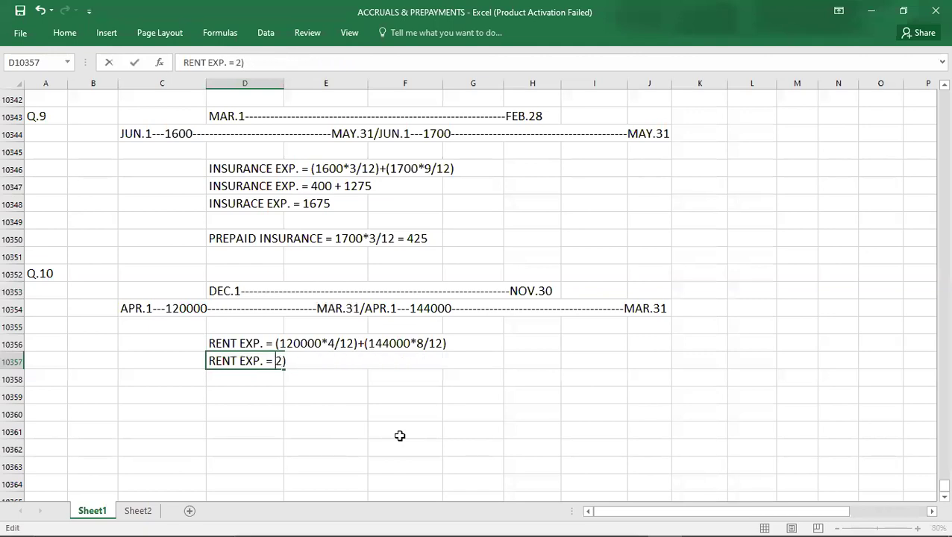
pyautogui.write('40000+')
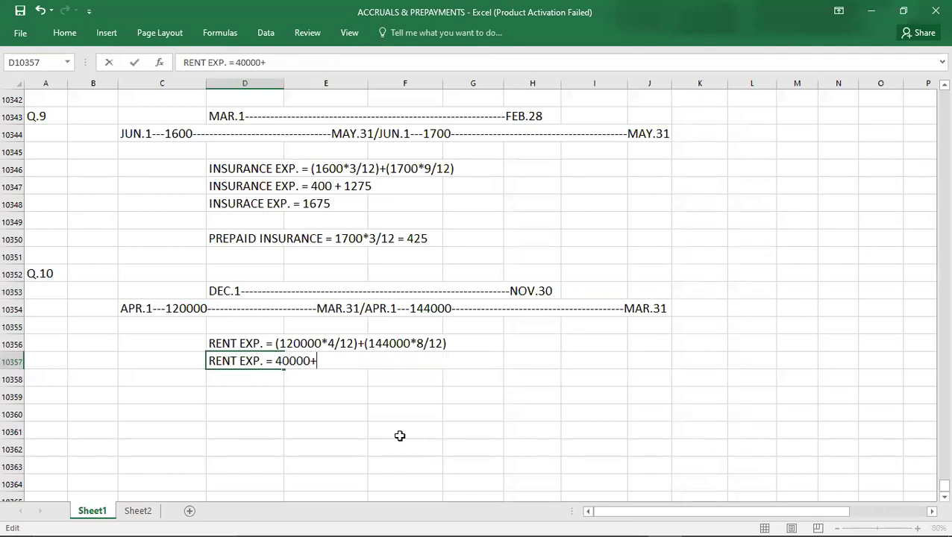
pyautogui.write('96000')
pyautogui.press('Return')
# - Enter the rent expense total in D10358 as RENT EXP. = 136000
pyautogui.write('RENT EC')
pyautogui.write('P.')
pyautogui.press('BackSpace')
pyautogui.press('BackSpace')
pyautogui.press('BackSpace')
pyautogui.write('XP. = 136000')
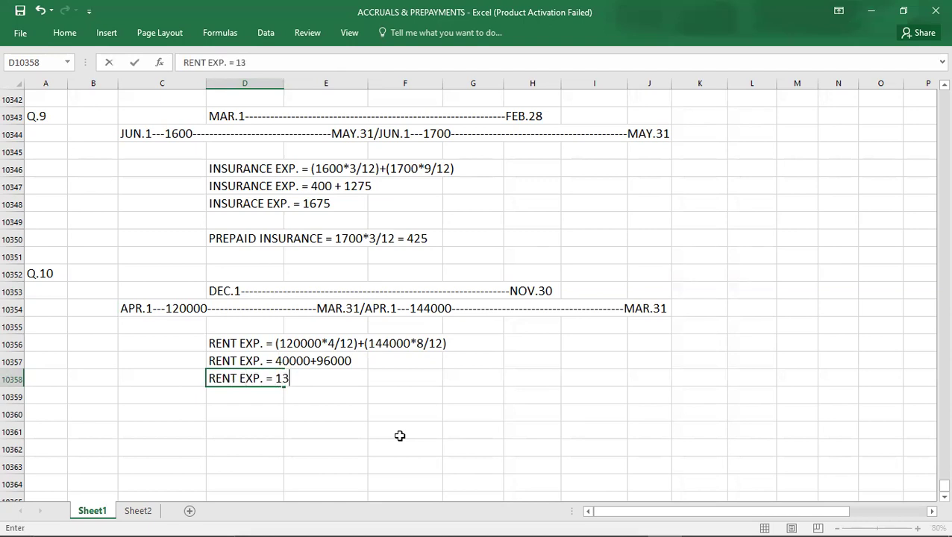
pyautogui.press('Return')
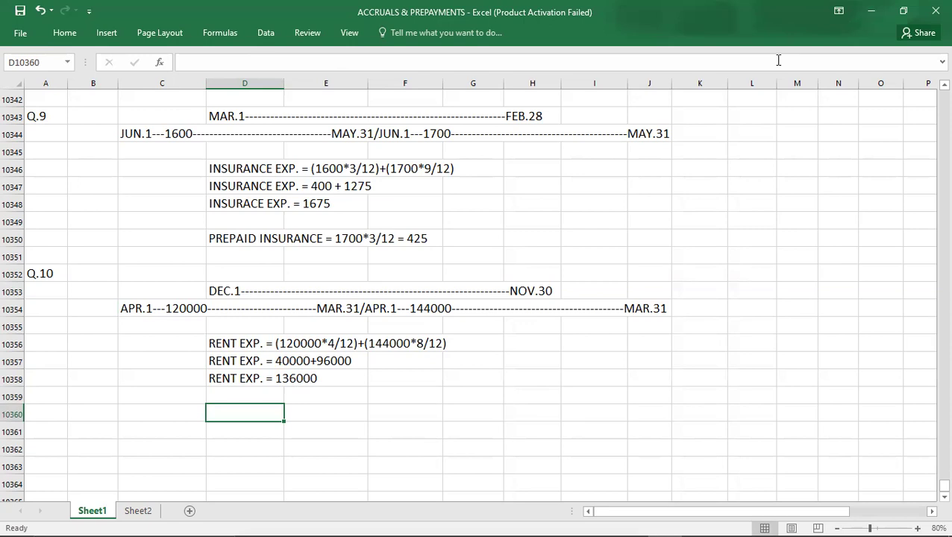
# - Review the quarterly rent payment dates of Q.10 in the PDF to determine what is prepaid at year end
pyautogui.press('Down')
pyautogui.press('Down')
pyautogui.press('Down')
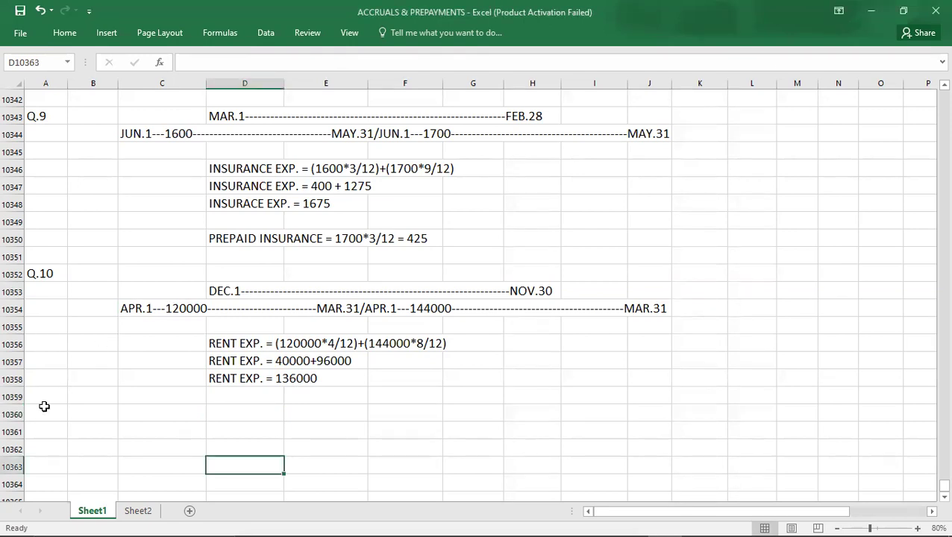
pyautogui.press('Down')
pyautogui.press('Down')
pyautogui.press('Down')
pyautogui.press('Down')
pyautogui.press('Down')
pyautogui.press('Down')
pyautogui.press('Down')
pyautogui.press('Down')
pyautogui.press('Down')
pyautogui.press('Down')
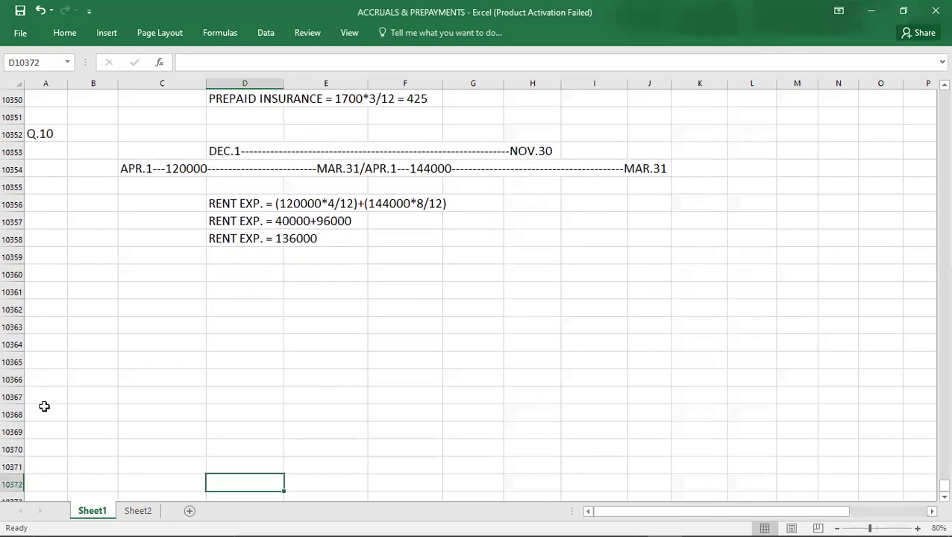
pyautogui.press('Down')
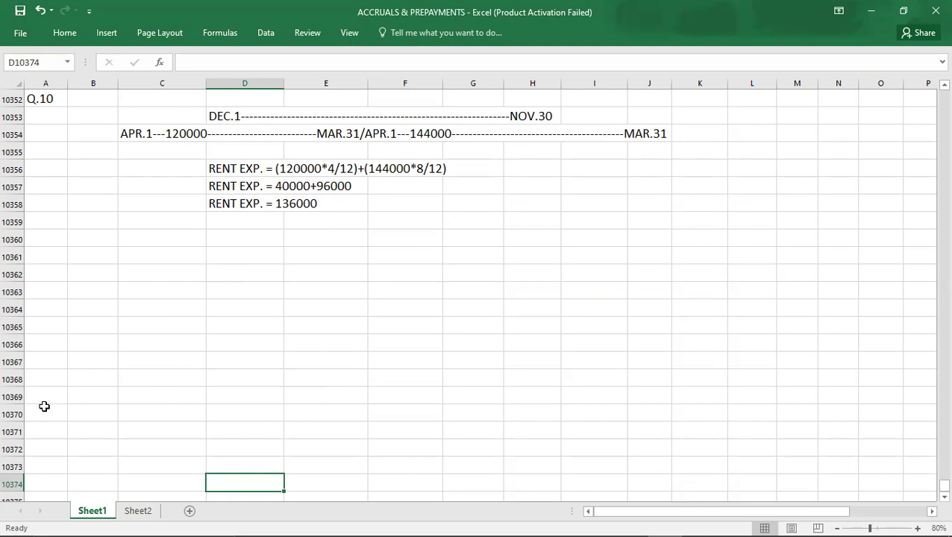
pyautogui.hotkey('alt', 'Tab')
pyautogui.press('Tab')
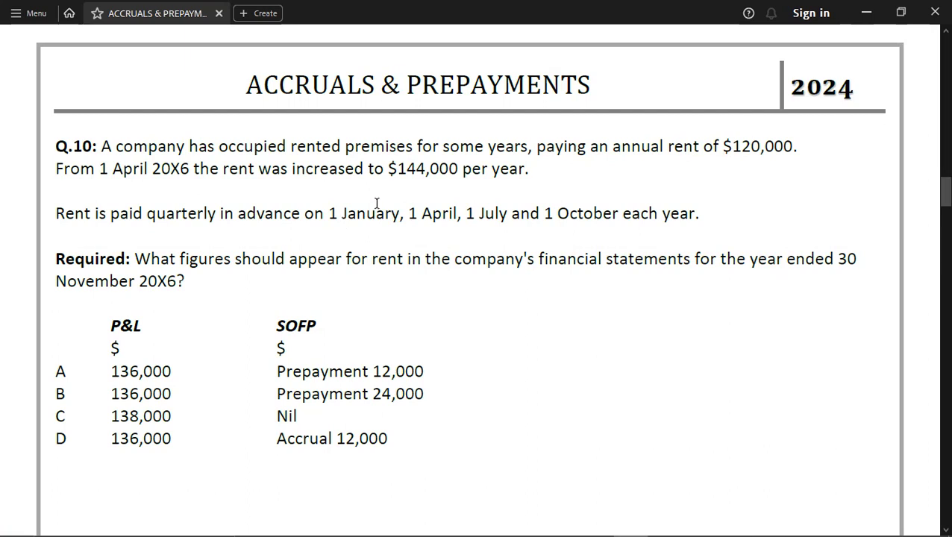
pyautogui.hotkey('alt', 'Tab')
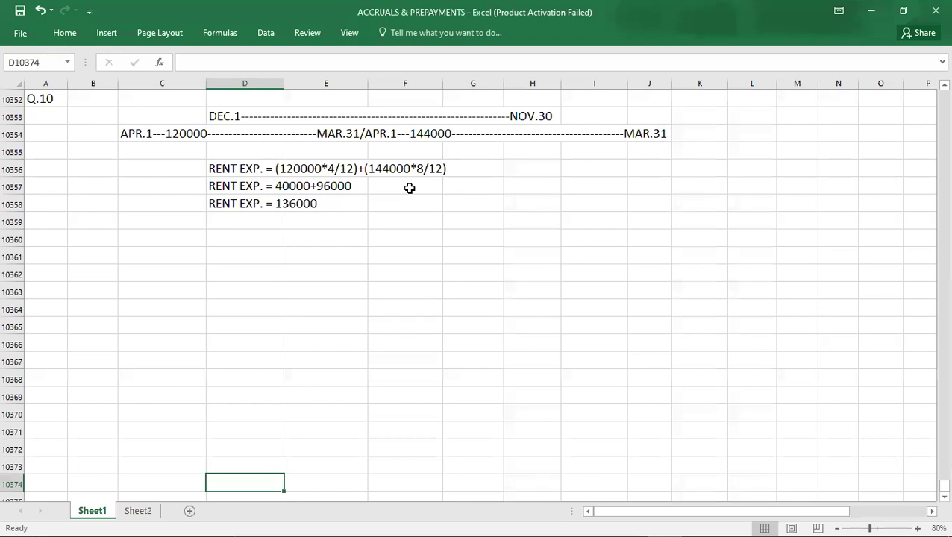
# - Start the prepayment working in D10360 with PREPAID RENT = 144000*1/4 = 36000
pyautogui.click(243, 237)
pyautogui.write('PREPAID')
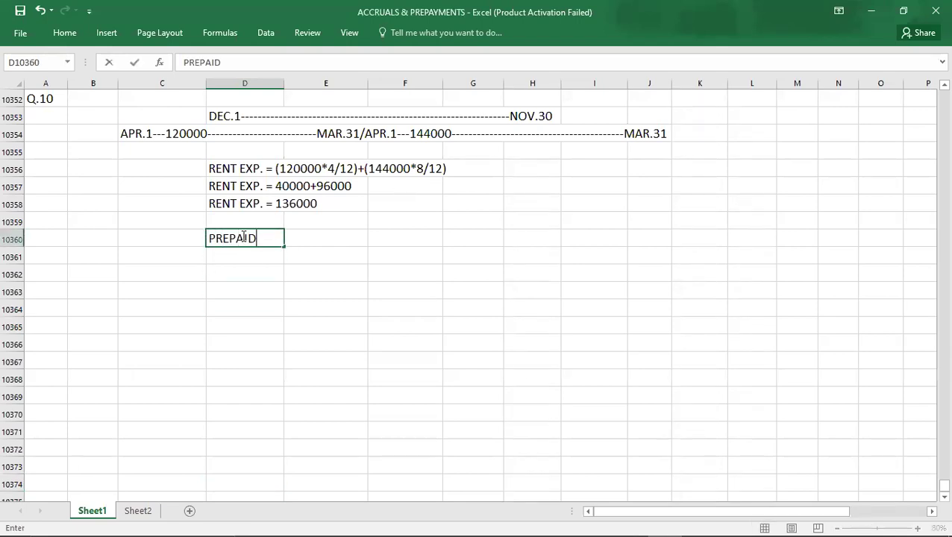
pyautogui.write(' RENT = ')
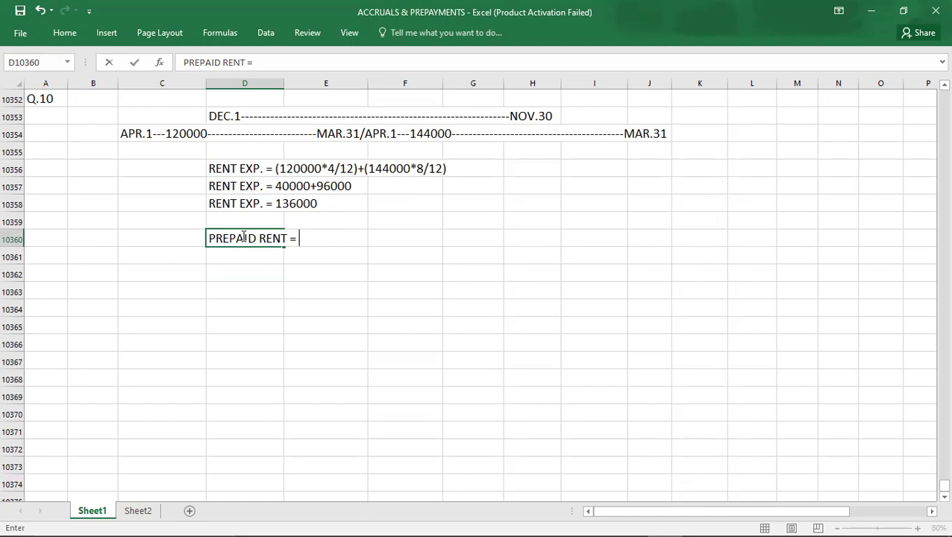
pyautogui.write('1440')
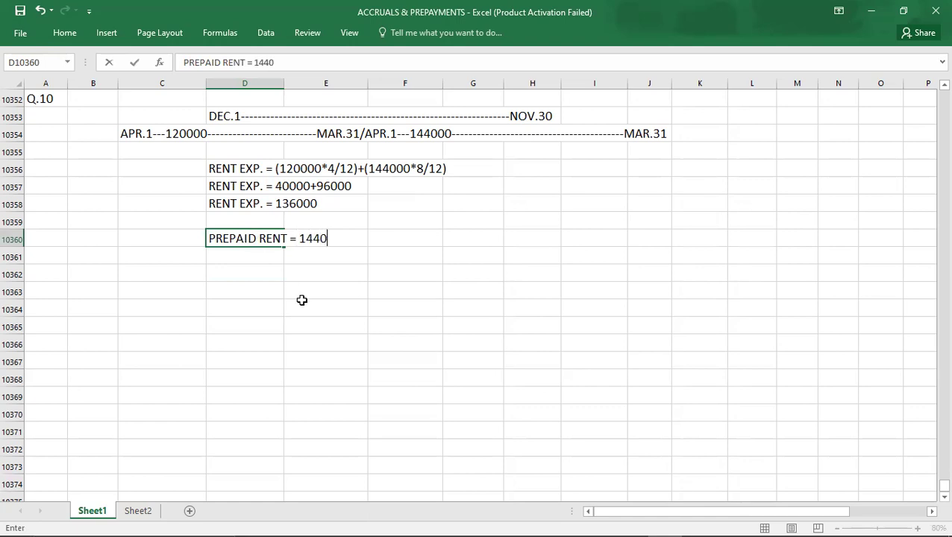
pyautogui.write('00*1/4 =')
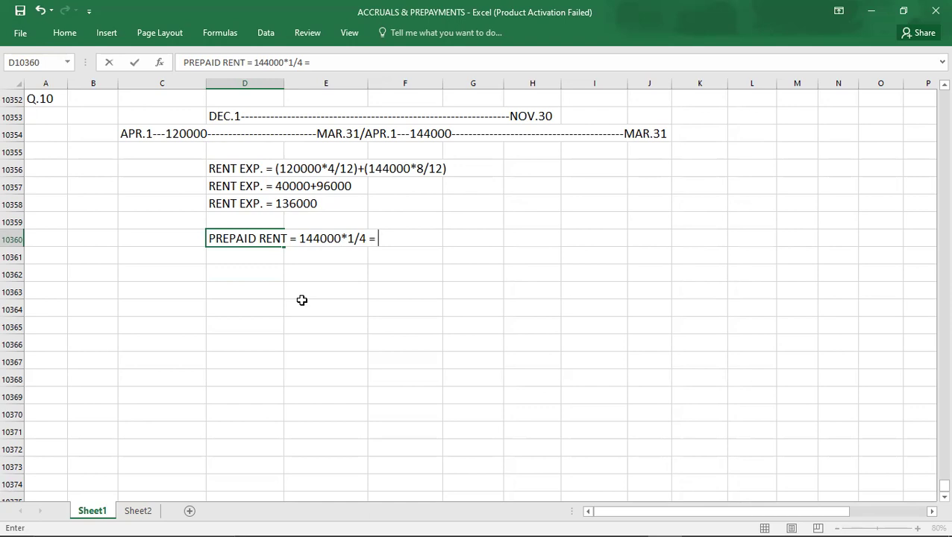
pyautogui.write('36000')
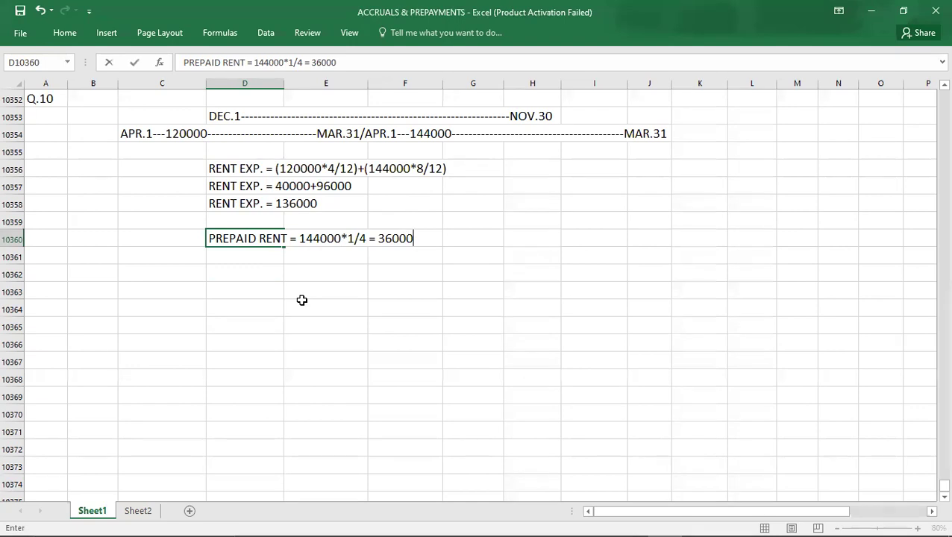
# - Check the 1 October payment in the PDF and complete the D10360 prepaid rent working with *1/3 = 12000
pyautogui.hotkey('alt', 'Tab')
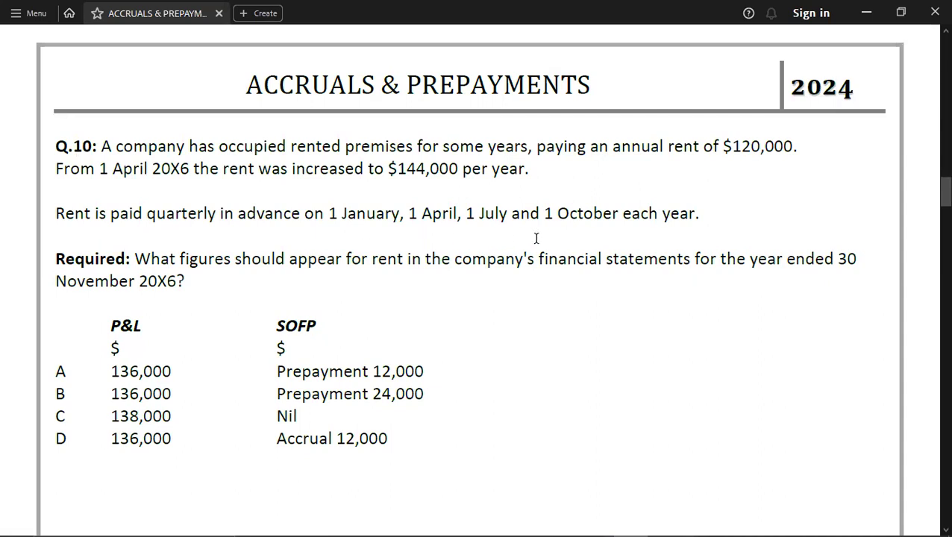
pyautogui.click(543, 214)
pyautogui.hotkey('alt', 'Tab')
pyautogui.write('*1/3 = ')
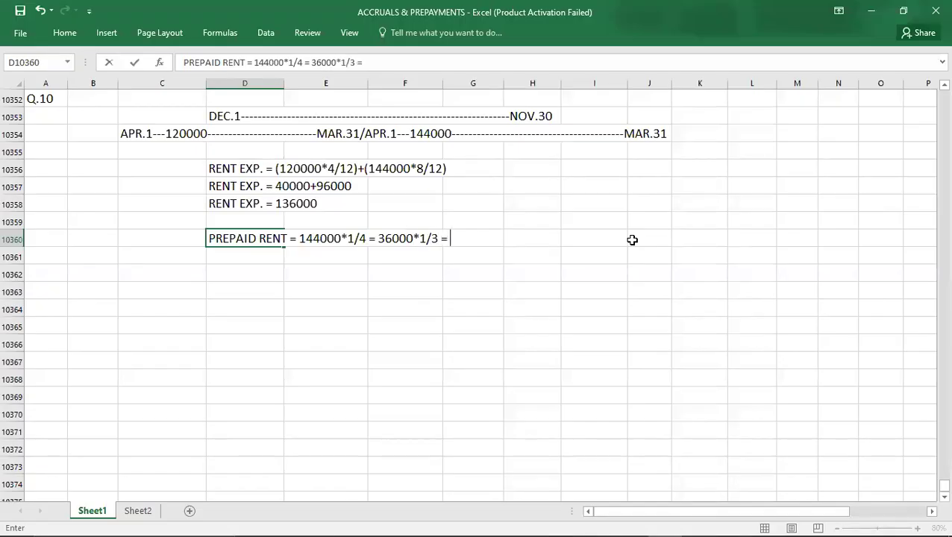
pyautogui.write('12000')
pyautogui.press('Return')
pyautogui.press('Return')
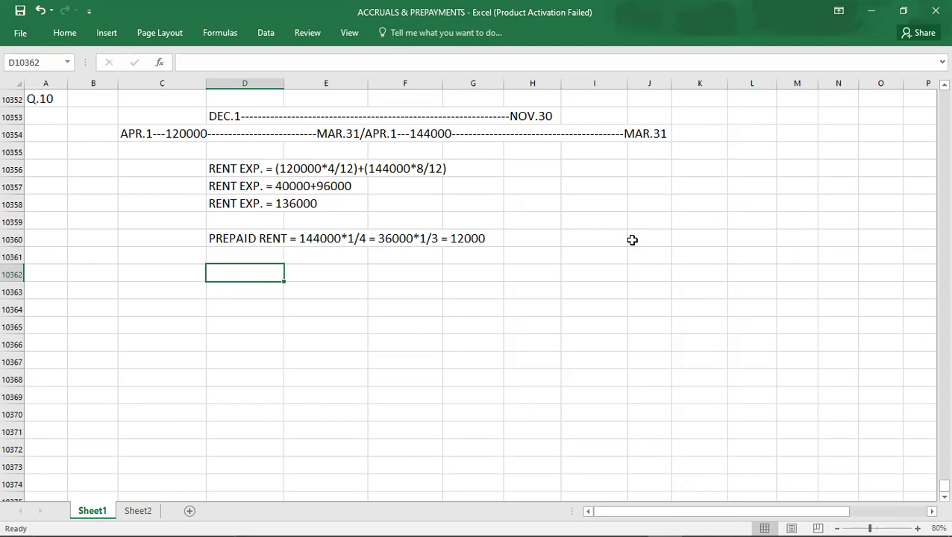
# - Switch to the PDF, read Q.11's electricity and rent accrual details, and return to the workbook
pyautogui.click(47, 119)
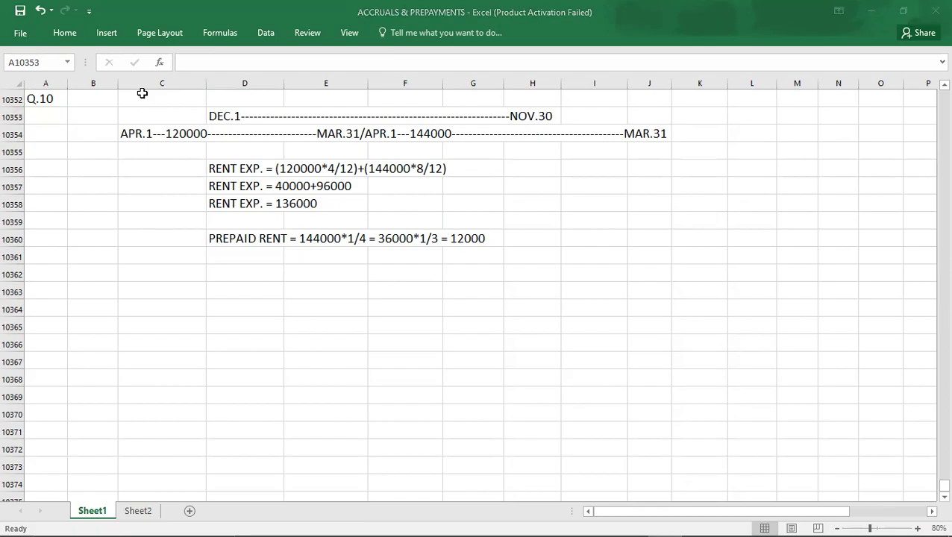
pyautogui.hotkey('alt', 'Tab')
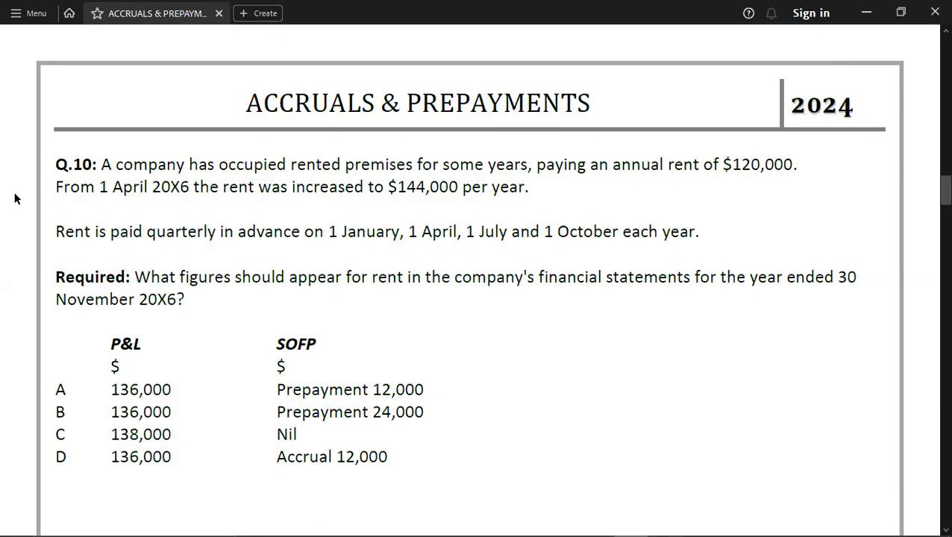
pyautogui.hotkey('alt', 'space')
pyautogui.press('Escape')
pyautogui.hotkey('alt', 'space')
pyautogui.press('Escape')
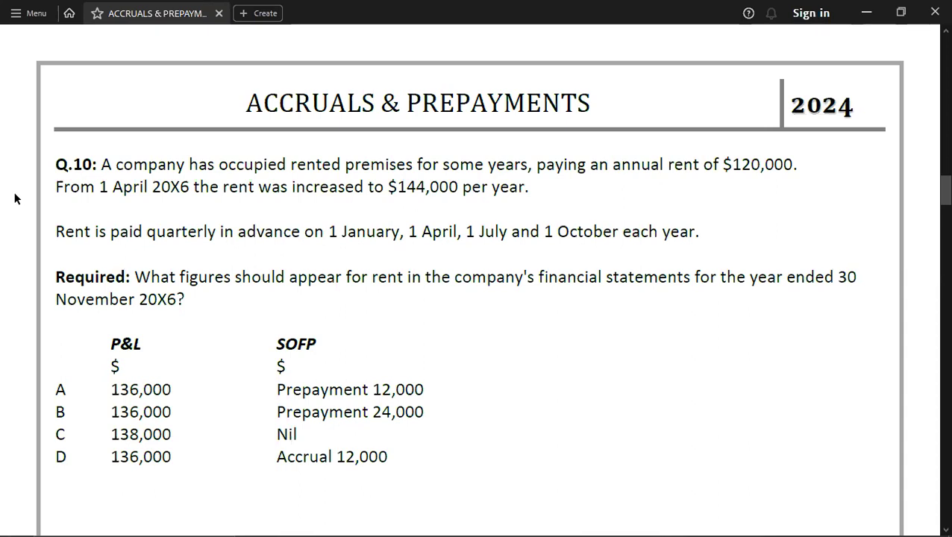
pyautogui.scroll(-5, 15, 198)
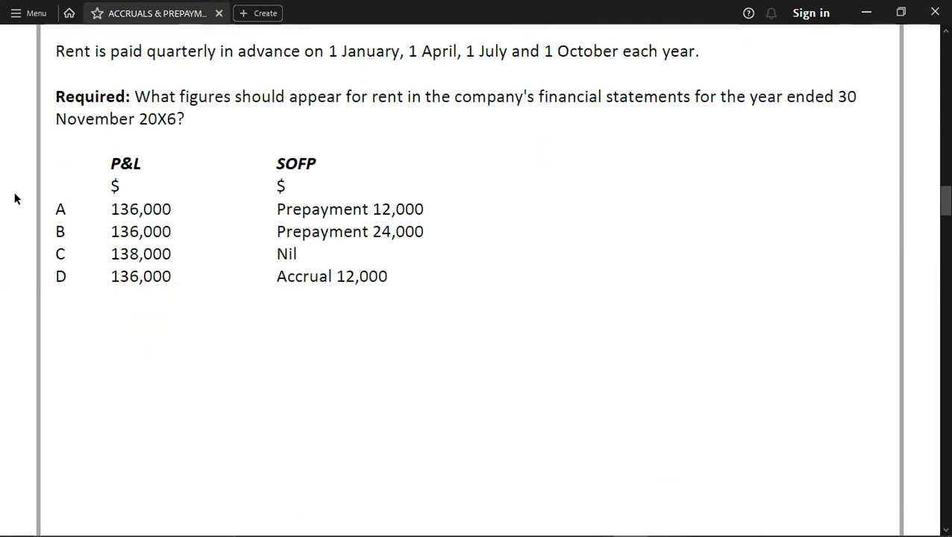
pyautogui.scroll(-5, 15, 198)
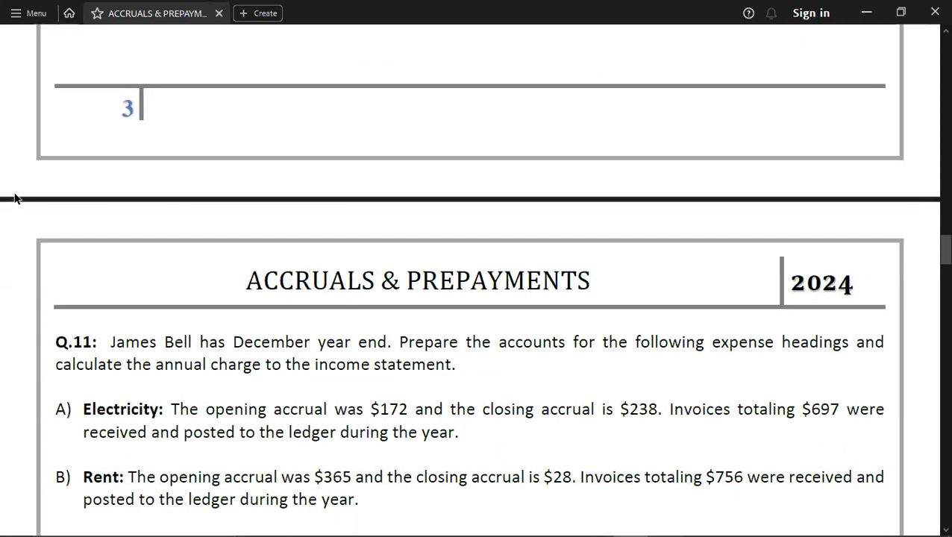
pyautogui.scroll(-2, 15, 198)
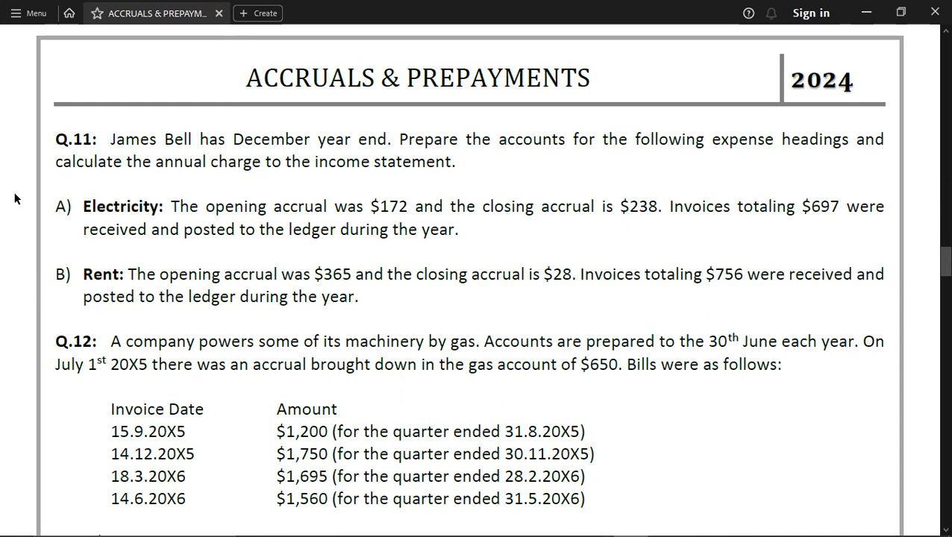
pyautogui.scroll(-1, 14, 198)
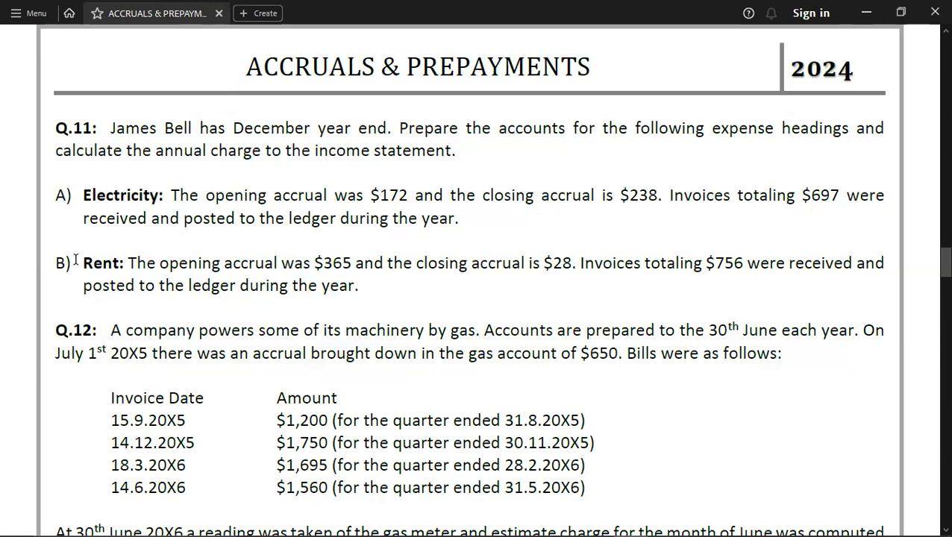
pyautogui.hotkey('alt', 'Tab')
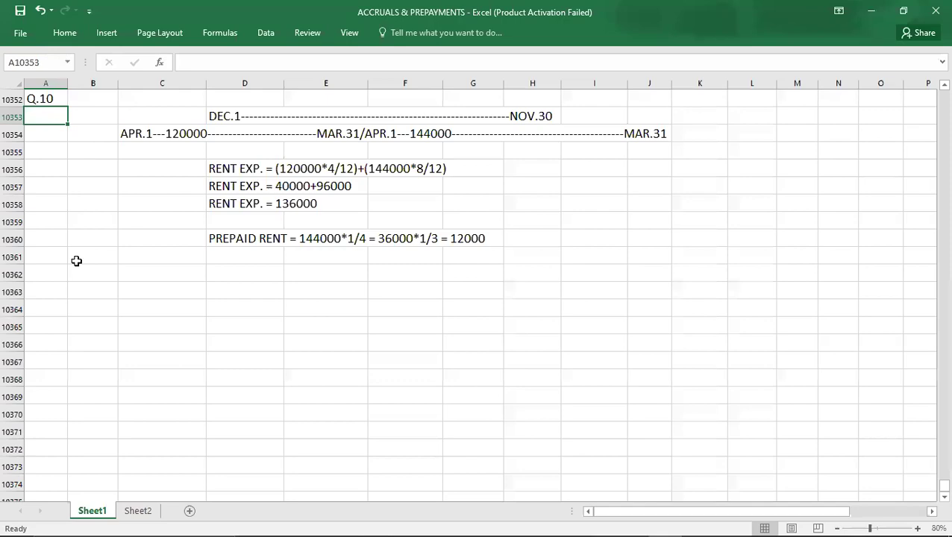
# - Find the earlier electricity expense T-account of question 7.3 and copy its range B10154:E10159
pyautogui.press('Up')
pyautogui.press('Up')
pyautogui.press('Up')
pyautogui.press('Up')
pyautogui.press('Up')
pyautogui.press('Up')
pyautogui.press('Up')
pyautogui.press('Up')
pyautogui.press('Up')
pyautogui.press('Up')
pyautogui.press('Up')
pyautogui.press('Up')
pyautogui.press('Up')
pyautogui.press('Up')
pyautogui.press('Up')
pyautogui.press('Up')
pyautogui.press('Up')
pyautogui.press('Up')
pyautogui.press('Up')
pyautogui.press('Up')
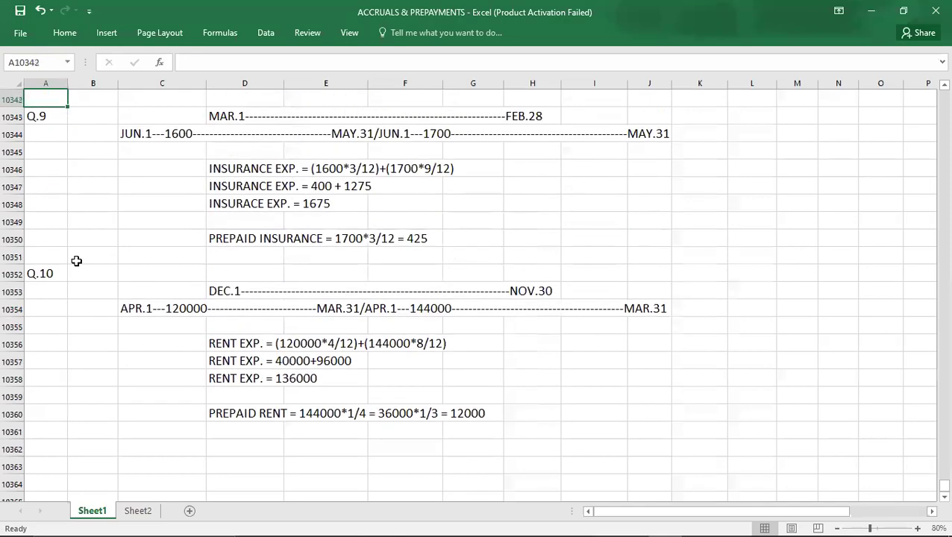
pyautogui.press('Up')
pyautogui.press('Up')
pyautogui.press('Up')
pyautogui.press('Up')
pyautogui.press('Up')
pyautogui.press('Up')
pyautogui.press('Up')
pyautogui.press('Up')
pyautogui.press('Up')
pyautogui.press('Up')
pyautogui.press('Up')
pyautogui.press('Up')
pyautogui.press('Up')
pyautogui.press('Up')
pyautogui.press('Up')
pyautogui.press('Up')
pyautogui.press('Up')
pyautogui.press('Up')
pyautogui.press('Up')
pyautogui.press('Up')
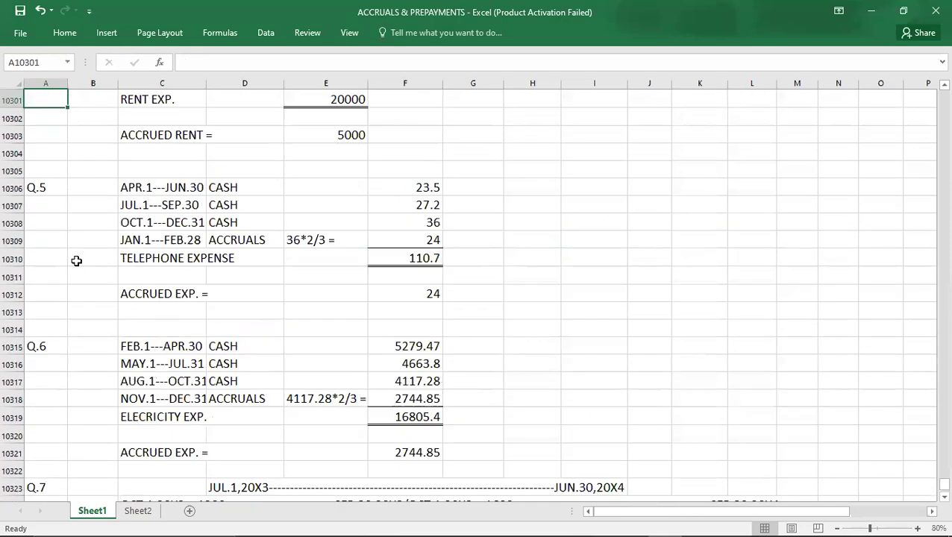
pyautogui.press('Up')
pyautogui.press('Up')
pyautogui.press('Up')
pyautogui.press('Up')
pyautogui.press('Up')
pyautogui.press('Up')
pyautogui.press('Up')
pyautogui.press('Up')
pyautogui.press('Up')
pyautogui.press('Up')
pyautogui.press('Up')
pyautogui.press('Up')
pyautogui.press('Up')
pyautogui.press('Up')
pyautogui.press('Up')
pyautogui.press('Up')
pyautogui.press('Up')
pyautogui.press('Up')
pyautogui.press('Up')
pyautogui.press('Up')
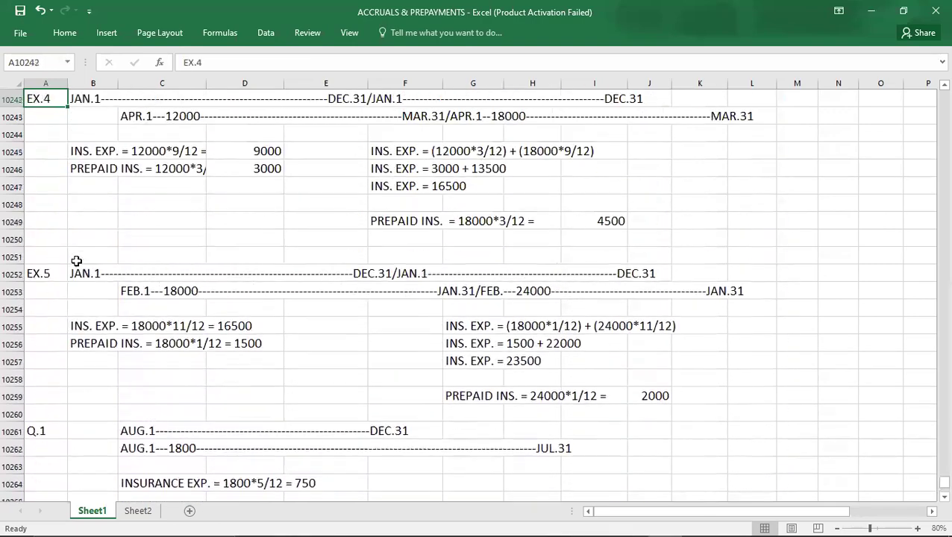
pyautogui.press('Up')
pyautogui.press('Up')
pyautogui.press('Up')
pyautogui.press('Up')
pyautogui.press('Up')
pyautogui.press('Up')
pyautogui.press('Up')
pyautogui.press('Up')
pyautogui.press('Up')
pyautogui.press('Up')
pyautogui.press('Up')
pyautogui.press('Up')
pyautogui.press('Up')
pyautogui.press('Up')
pyautogui.press('Up')
pyautogui.press('Up')
pyautogui.press('Up')
pyautogui.press('Up')
pyautogui.press('Up')
pyautogui.press('Up')
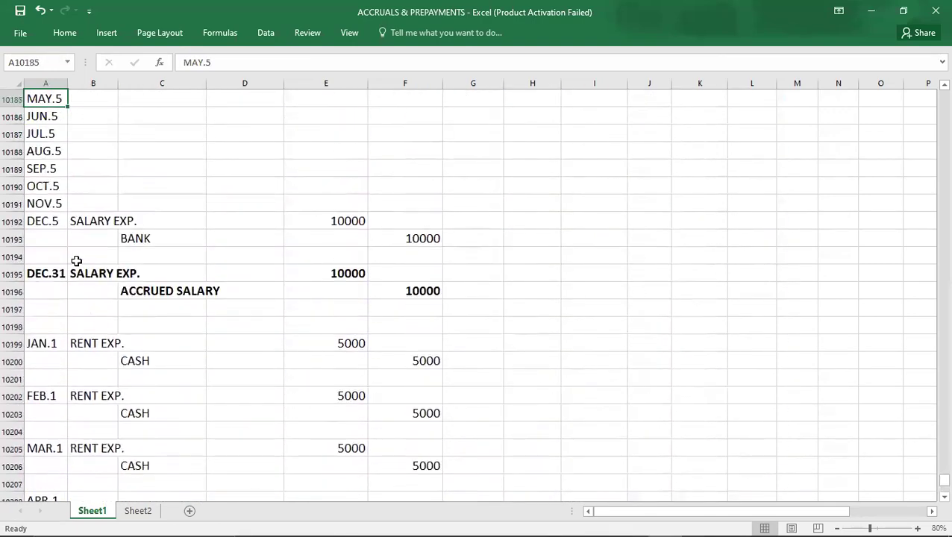
pyautogui.press('Up')
pyautogui.press('Up')
pyautogui.press('Up')
pyautogui.press('Up')
pyautogui.press('Up')
pyautogui.press('Up')
pyautogui.press('Up')
pyautogui.press('Up')
pyautogui.press('Up')
pyautogui.press('Up')
pyautogui.press('Up')
pyautogui.press('Up')
pyautogui.press('Up')
pyautogui.press('Up')
pyautogui.press('Up')
pyautogui.press('Down')
pyautogui.press('Down')
pyautogui.press('Down')
pyautogui.press('Down')
pyautogui.press('Down')
pyautogui.press('Down')
pyautogui.press('Down')
pyautogui.press('Down')
pyautogui.press('Down')
pyautogui.press('Down')
pyautogui.press('Right')
pyautogui.press('Down')
pyautogui.press('Down')
pyautogui.hotkey('shift', 'Right')
pyautogui.hotkey('shift', 'Right')
pyautogui.hotkey('shift', 'Right')
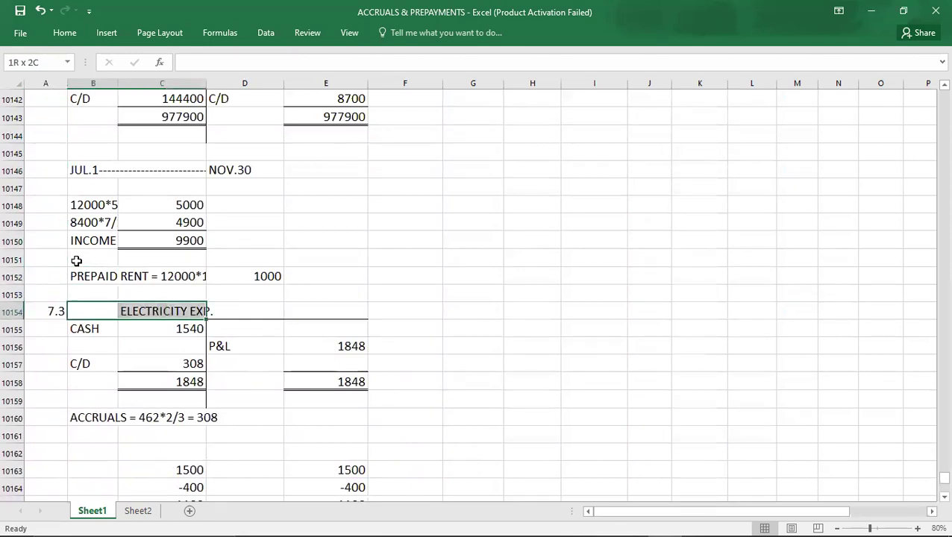
pyautogui.hotkey('shift', 'Down')
pyautogui.hotkey('shift', 'Down')
pyautogui.hotkey('shift', 'Down')
pyautogui.hotkey('shift', 'Down')
pyautogui.hotkey('shift', 'Down')
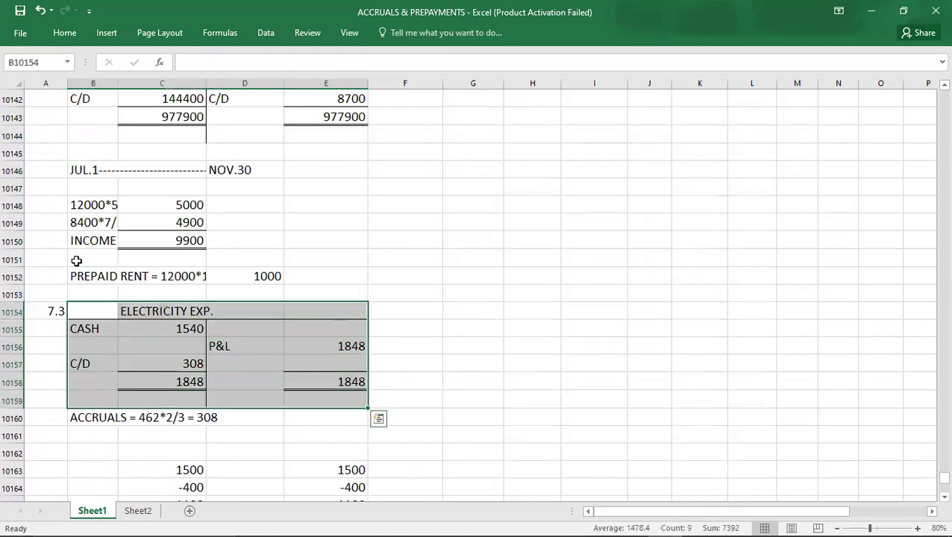
pyautogui.hotkey('ctrl', 'c')
# - Paste the copied electricity T-account into the blank area below the Q.10 working, starting at B10363
pyautogui.press('Down')
pyautogui.press('Down')
pyautogui.press('Down')
pyautogui.press('Down')
pyautogui.press('Down')
pyautogui.press('Down')
pyautogui.press('Down')
pyautogui.press('Down')
pyautogui.press('Down')
pyautogui.press('Down')
pyautogui.press('Down')
pyautogui.press('Down')
pyautogui.press('Down')
pyautogui.press('Down')
pyautogui.press('Down')
pyautogui.press('Down')
pyautogui.press('Down')
pyautogui.press('Down')
pyautogui.press('Down')
pyautogui.press('Down')
pyautogui.press('Down')
pyautogui.press('Down')
pyautogui.press('Down')
pyautogui.press('Down')
pyautogui.press('Down')
pyautogui.press('Down')
pyautogui.press('Down')
pyautogui.press('Down')
pyautogui.press('Down')
pyautogui.press('Down')
pyautogui.press('Down')
pyautogui.press('Down')
pyautogui.press('Down')
pyautogui.press('Down')
pyautogui.press('Down')
pyautogui.press('Down')
pyautogui.press('Down')
pyautogui.press('Down')
pyautogui.press('Down')
pyautogui.press('Down')
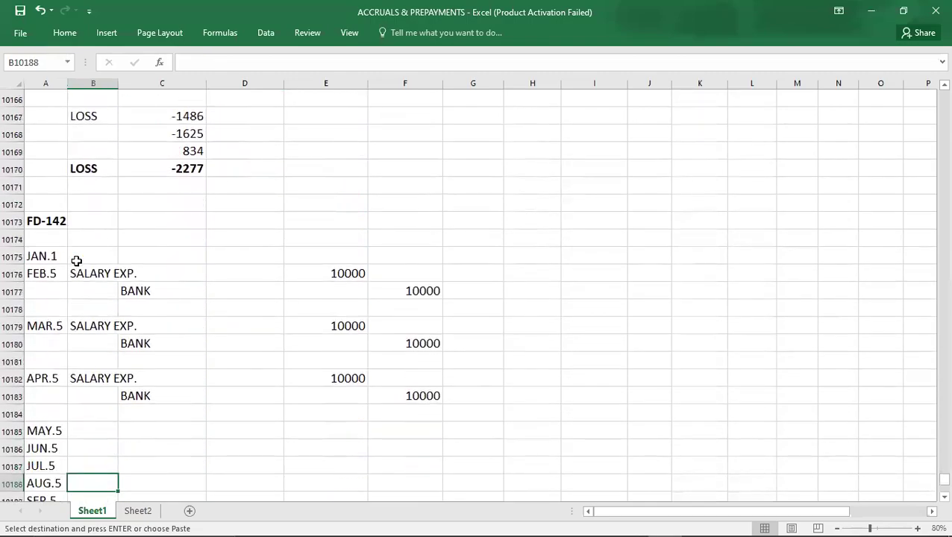
pyautogui.press('Down')
pyautogui.press('Down')
pyautogui.press('Down')
pyautogui.press('Down')
pyautogui.press('Down')
pyautogui.press('Down')
pyautogui.press('Down')
pyautogui.press('Down')
pyautogui.press('Down')
pyautogui.press('Down')
pyautogui.press('Down')
pyautogui.press('Down')
pyautogui.press('Down')
pyautogui.press('Down')
pyautogui.press('Down')
pyautogui.press('Down')
pyautogui.press('Down')
pyautogui.press('Down')
pyautogui.press('Down')
pyautogui.press('Down')
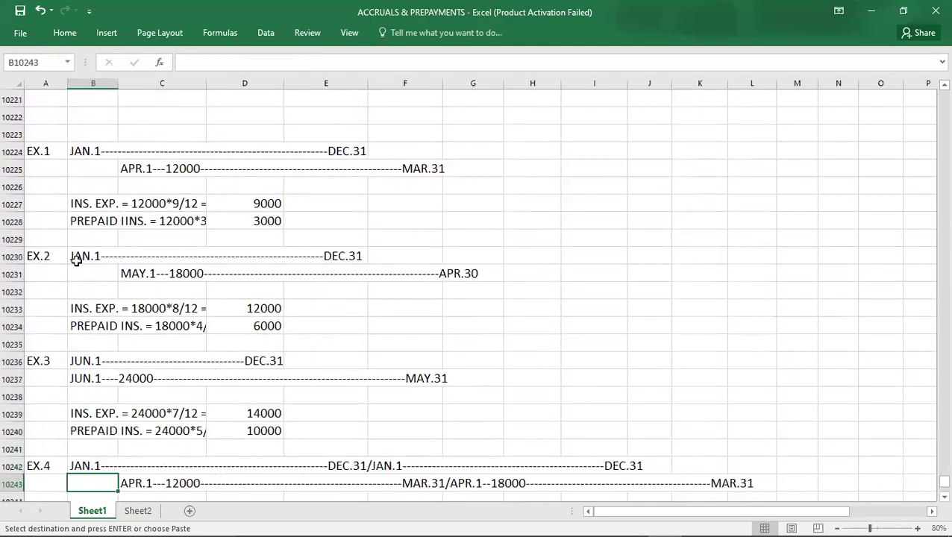
pyautogui.press('Down')
pyautogui.press('Down')
pyautogui.press('Down')
pyautogui.press('Down')
pyautogui.press('Down')
pyautogui.press('Down')
pyautogui.press('Down')
pyautogui.press('Down')
pyautogui.press('Down')
pyautogui.press('Down')
pyautogui.press('Down')
pyautogui.press('Down')
pyautogui.press('Down')
pyautogui.press('Down')
pyautogui.press('Down')
pyautogui.press('Down')
pyautogui.press('Down')
pyautogui.press('Down')
pyautogui.press('Down')
pyautogui.press('Down')
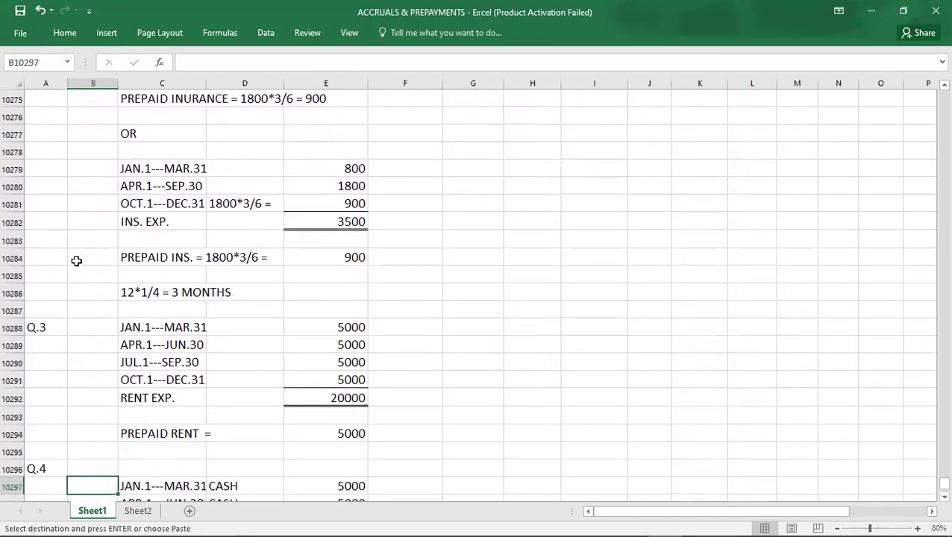
pyautogui.press('Down')
pyautogui.press('Down')
pyautogui.press('Down')
pyautogui.press('Down')
pyautogui.press('Down')
pyautogui.press('Down')
pyautogui.press('Down')
pyautogui.press('Down')
pyautogui.press('Down')
pyautogui.press('Down')
pyautogui.press('Down')
pyautogui.press('Down')
pyautogui.press('Down')
pyautogui.press('Down')
pyautogui.press('Down')
pyautogui.press('Down')
pyautogui.press('Down')
pyautogui.press('Down')
pyautogui.press('Down')
pyautogui.press('Down')
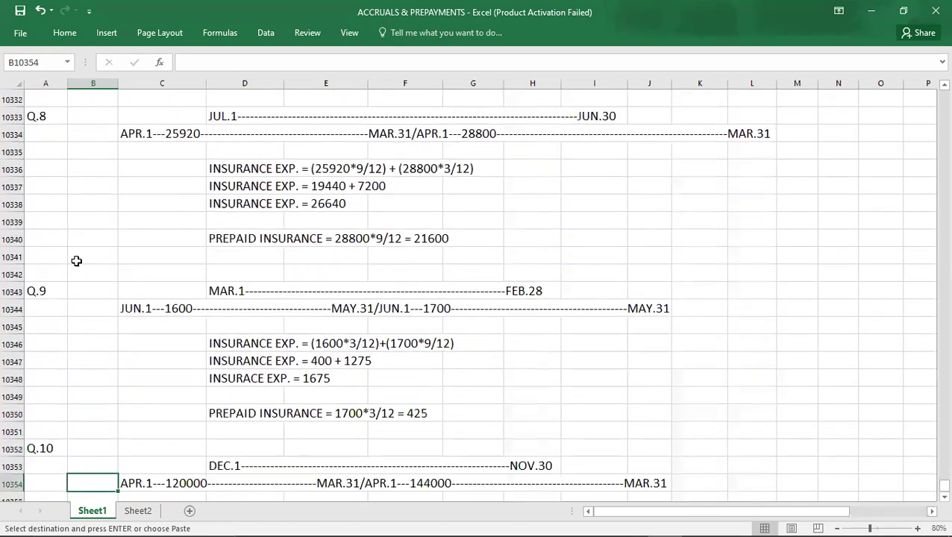
pyautogui.press('Up')
pyautogui.press('Up')
pyautogui.press('Up')
pyautogui.press('Up')
pyautogui.press('Up')
pyautogui.press('Up')
pyautogui.press('Up')
pyautogui.press('Up')
pyautogui.press('Up')
pyautogui.press('Up')
pyautogui.press('Up')
pyautogui.press('Up')
pyautogui.press('Up')
pyautogui.press('Up')
pyautogui.press('Up')
pyautogui.press('Up')
pyautogui.press('Up')
pyautogui.press('Up')
pyautogui.press('Up')
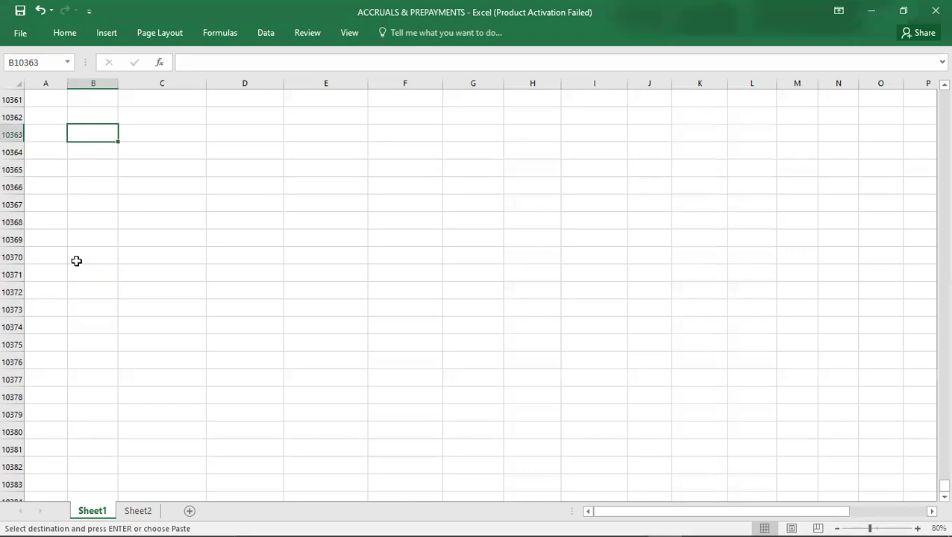
pyautogui.hotkey('ctrl', 'v')
# - Label the pasted T-account Q.11 in cell A10362
pyautogui.press('Left')
pyautogui.press('Up')
pyautogui.write('Q.11')
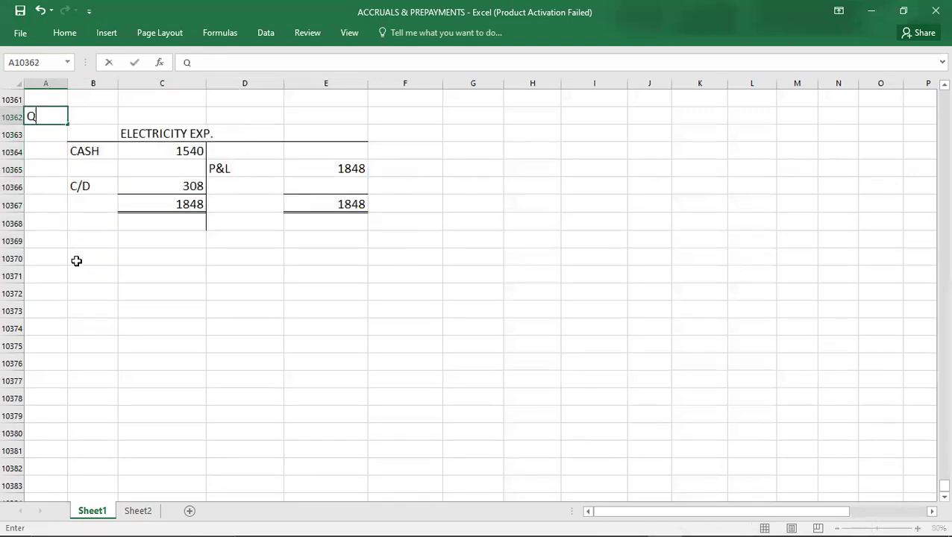
pyautogui.press('Return')
# - Clear the old entries and totals from B10364:E10367 of the Q.11 electricity account, keeping its heading and borders
pyautogui.press('Right')
pyautogui.press('Down')
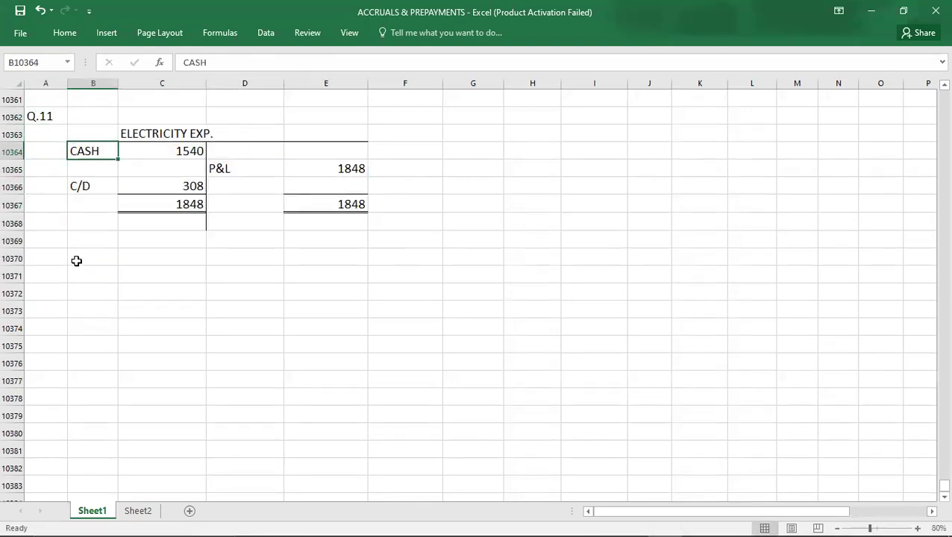
pyautogui.hotkey('shift', 'Right')
pyautogui.hotkey('shift', 'Right')
pyautogui.hotkey('shift', 'Right')
pyautogui.hotkey('shift', 'Down')
pyautogui.hotkey('shift', 'Down')
pyautogui.hotkey('shift', 'Down')
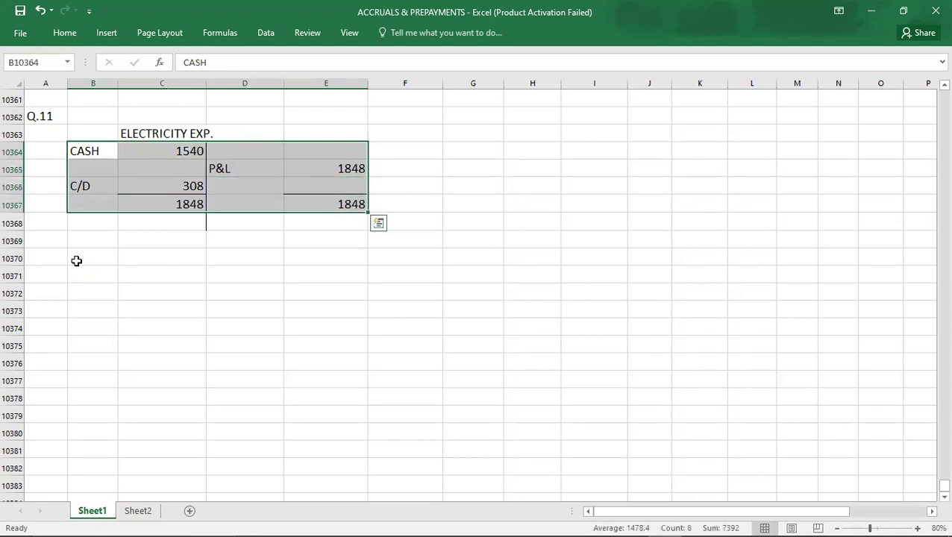
pyautogui.press('Delete')
# - Check the opening electricity accrual in the PDF and enter it on the credit side in row 10364 as B/D 172
pyautogui.hotkey('alt', 'Tab')
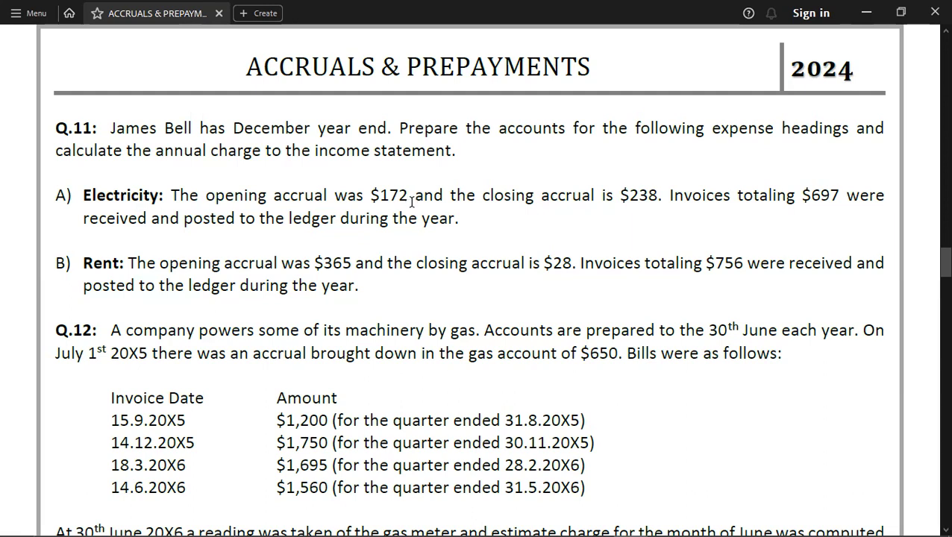
pyautogui.hotkey('alt', 'Tab')
pyautogui.press('Right')
pyautogui.write('B/D')
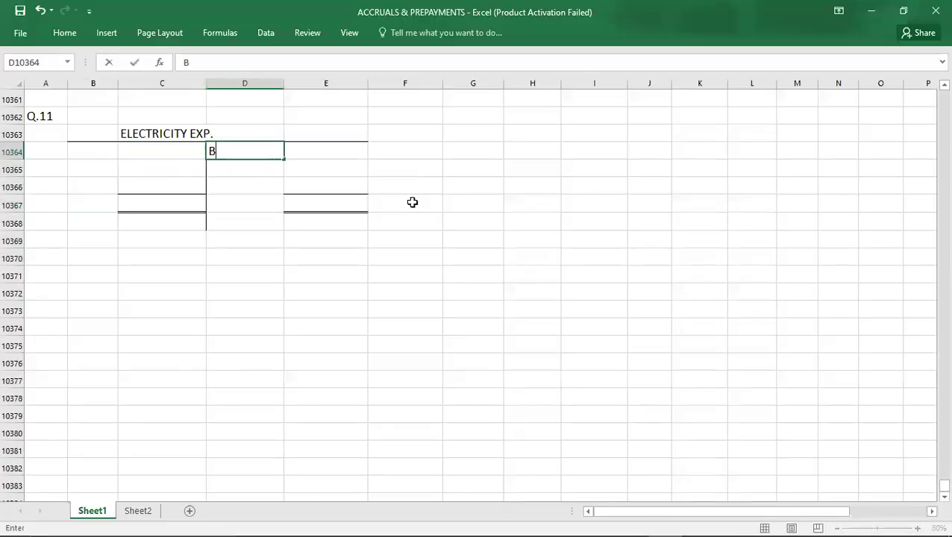
pyautogui.press('Right')
pyautogui.write('172')
pyautogui.press('Return')
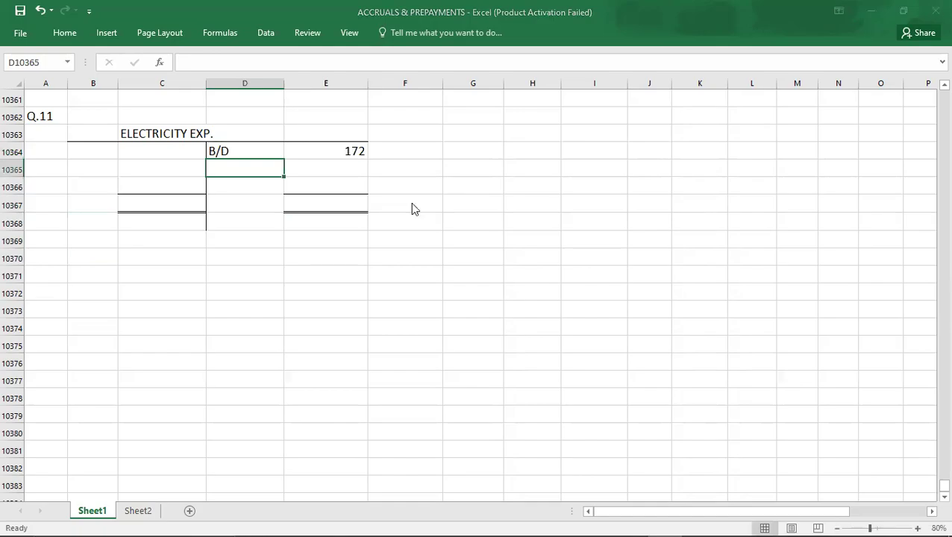
# - Check the closing electricity accrual in the PDF and enter C/D in B10366 with 138 in C10366
pyautogui.hotkey('alt', 'Tab')
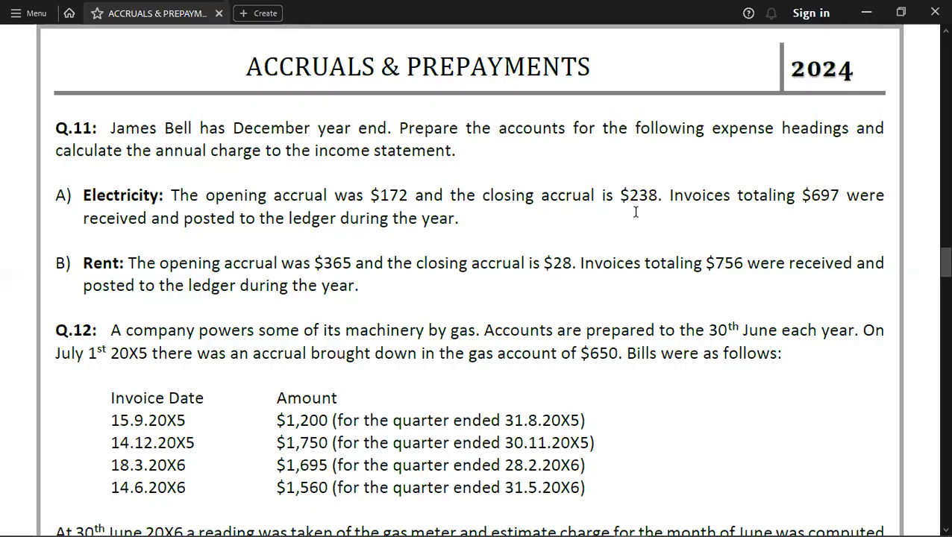
pyautogui.hotkey('alt', 'Tab')
pyautogui.press('Left')
pyautogui.press('Left')
pyautogui.press('Down')
pyautogui.write('C/D')
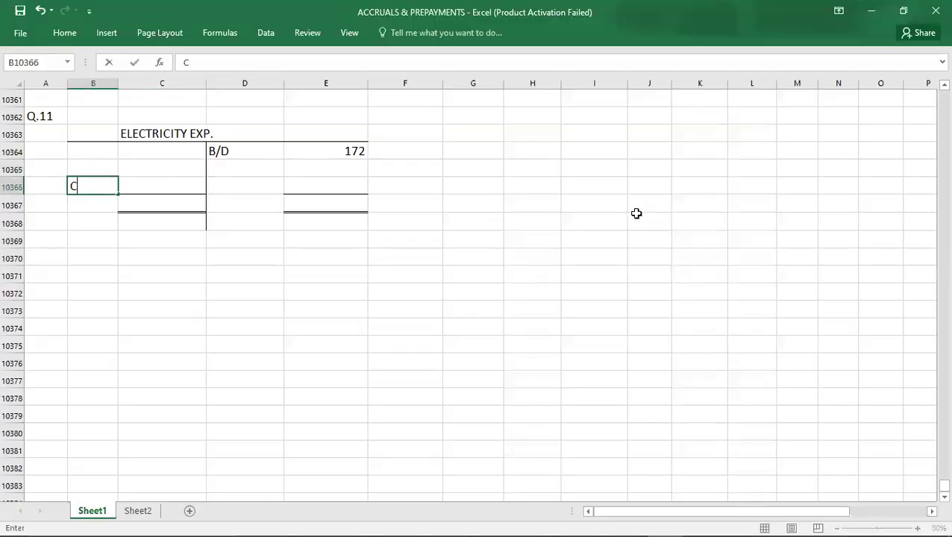
pyautogui.press('Tab')
pyautogui.write('138')
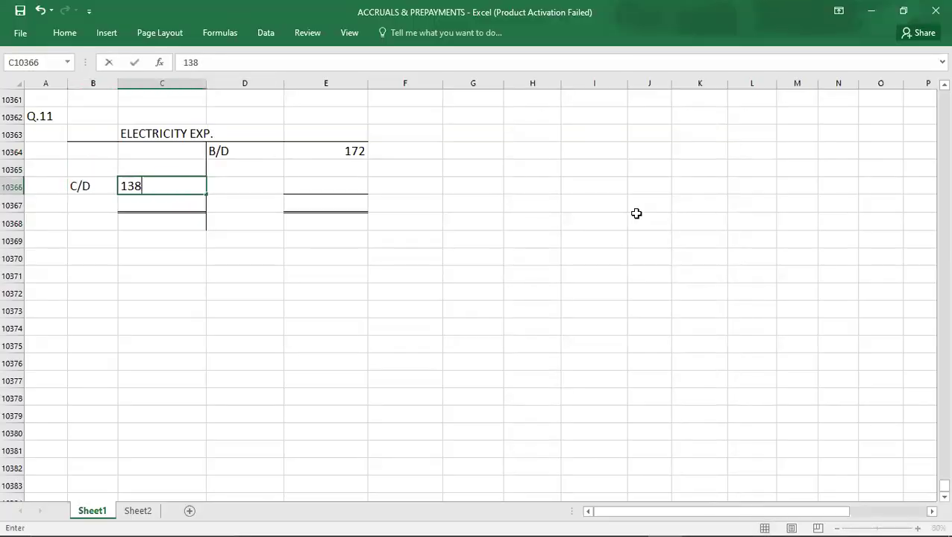
pyautogui.press('Return')
# - Recheck the closing electricity accrual in the PDF and correct the C/D amount in C10366 to 238
pyautogui.hotkey('alt', 'Tab')
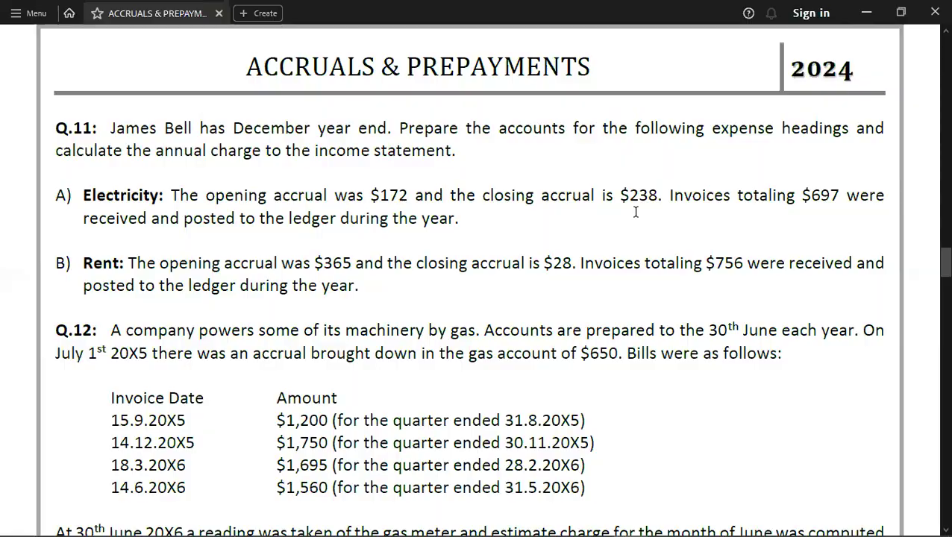
pyautogui.hotkey('alt', 'Tab')
pyautogui.press('Up')
pyautogui.press('Right')
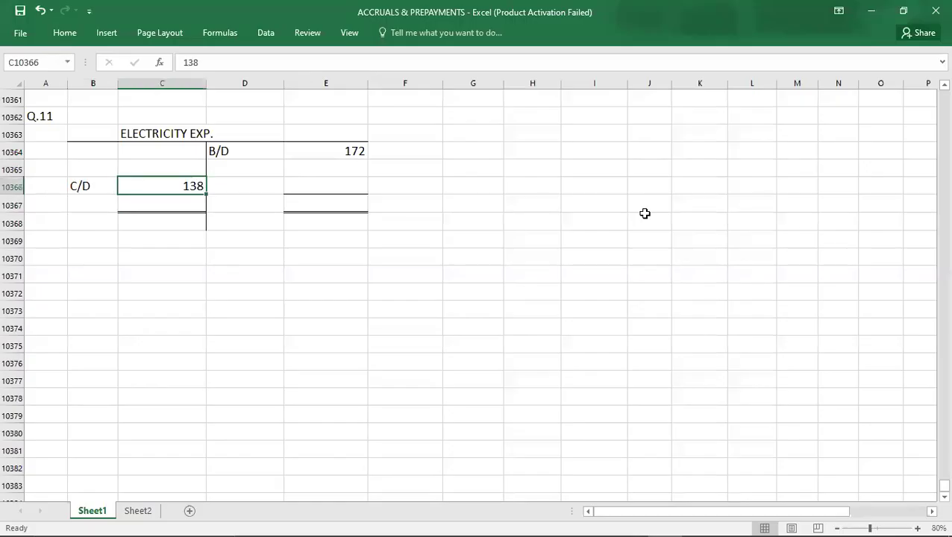
pyautogui.write('238')
pyautogui.press('Return')
# - Check the electricity invoices total in the PDF and enter it on the debit side in row 10364 as CASH 697
pyautogui.hotkey('alt', 'Tab')
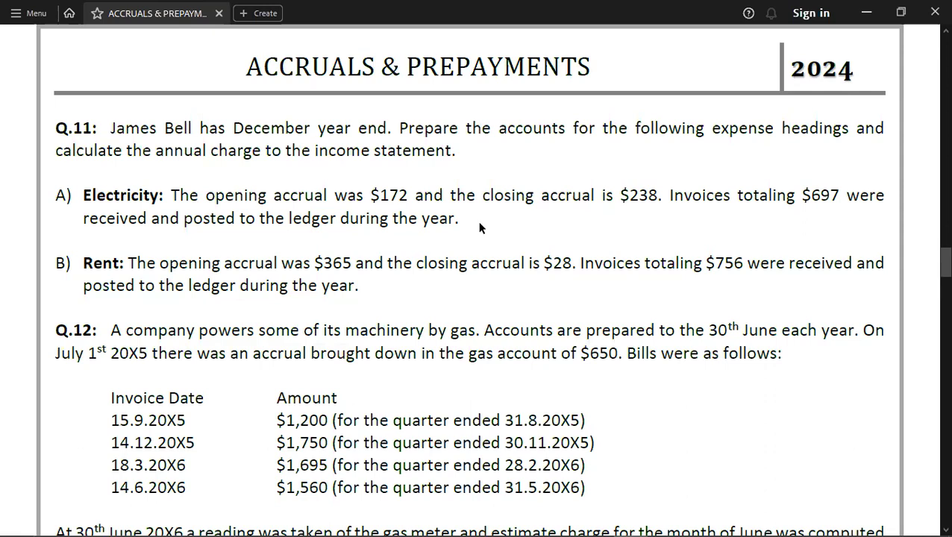
pyautogui.hotkey('alt', 'Tab')
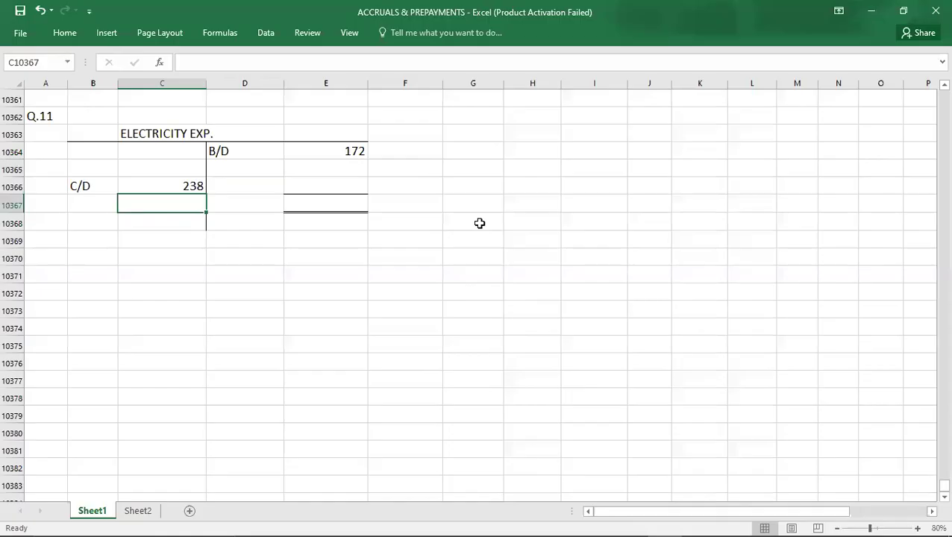
pyautogui.click(154, 153)
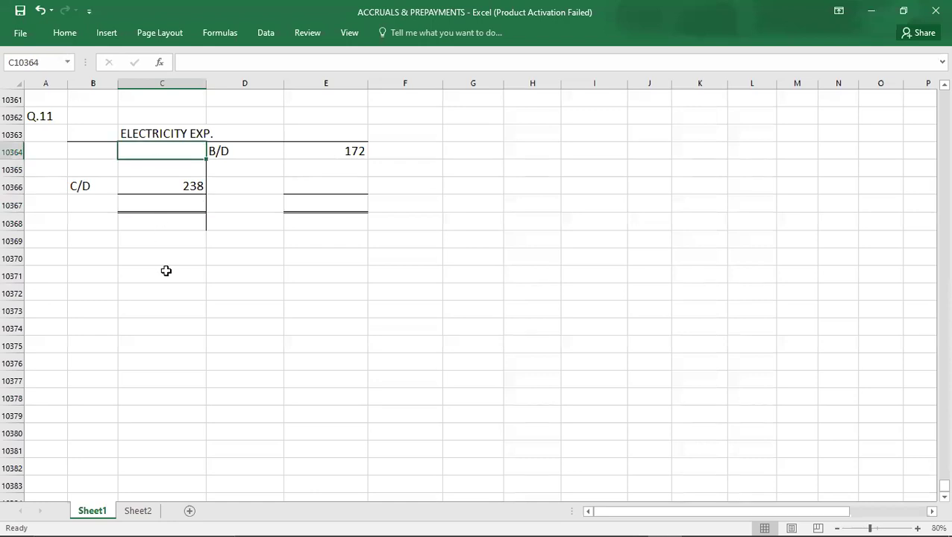
pyautogui.write('6')
pyautogui.hotkey('alt', 'Tab')
pyautogui.hotkey('alt', 'Tab')
pyautogui.write('97')
pyautogui.press('Left')
pyautogui.write('CASH')
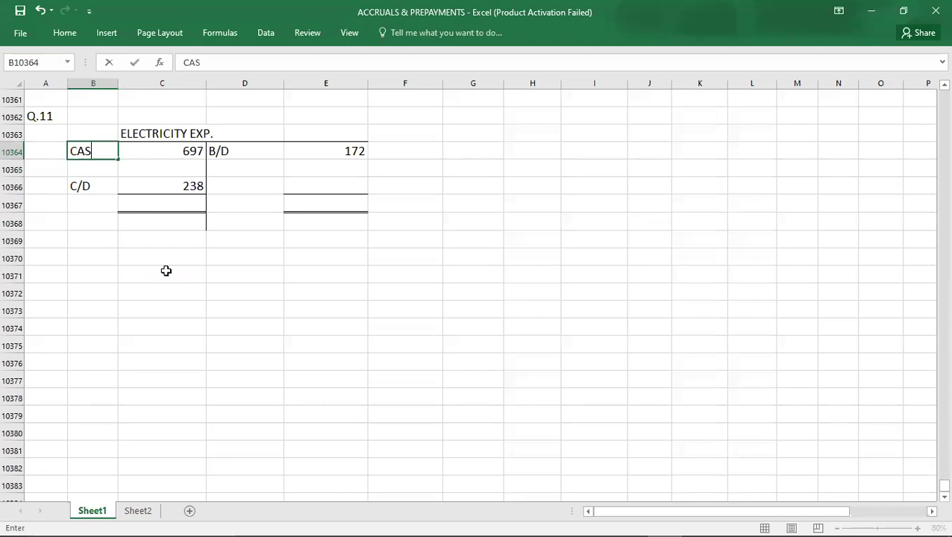
# - Enter the balancing total 935 on both sides of the electricity account, in C10367 and E10367
pyautogui.press('Down')
pyautogui.press('Down')
pyautogui.press('Down')
pyautogui.press('Down')
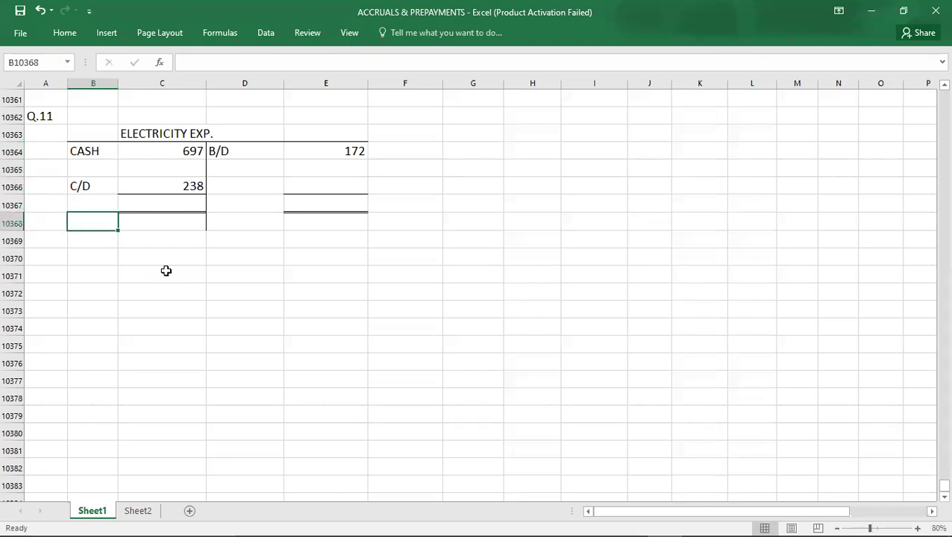
pyautogui.press('Up')
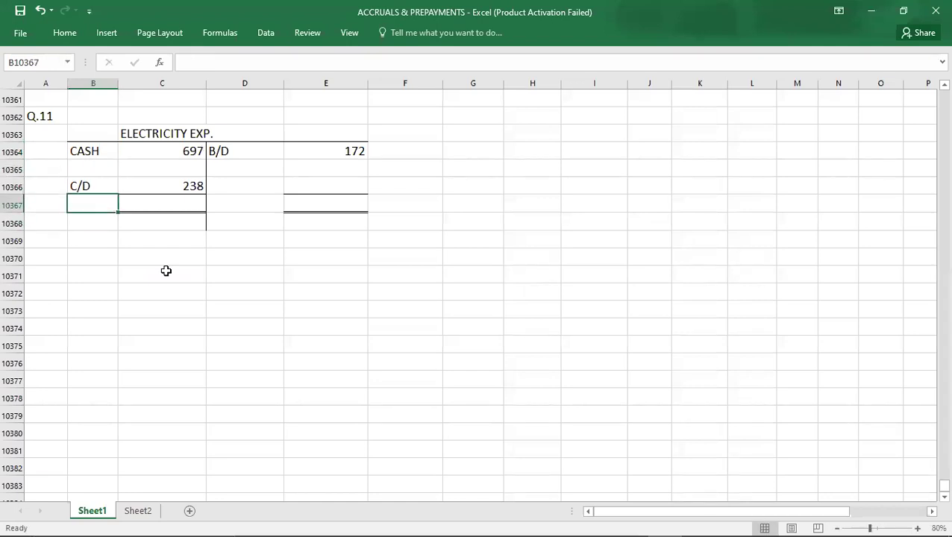
pyautogui.press('Right')
pyautogui.press('Up')
pyautogui.press('Up')
pyautogui.press('Up')
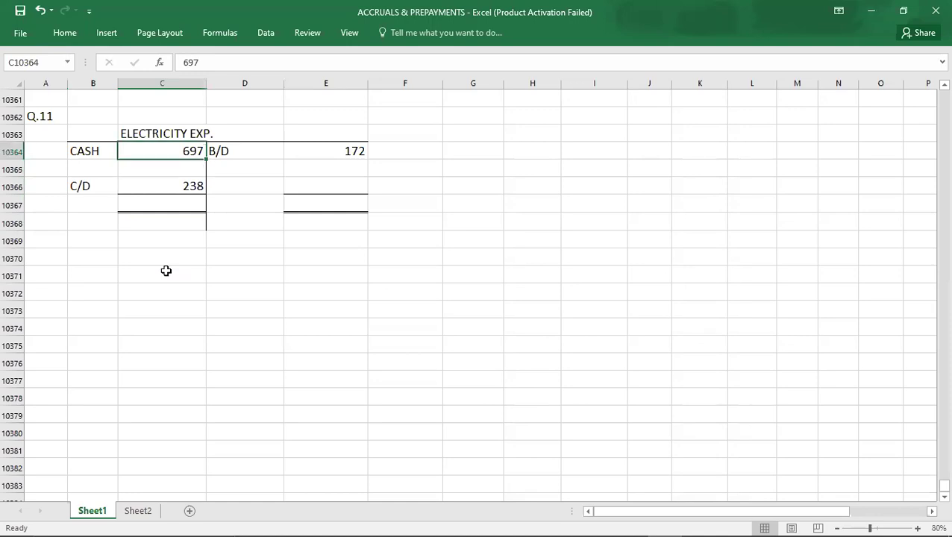
pyautogui.hotkey('shift', 'Down')
pyautogui.hotkey('shift', 'Down')
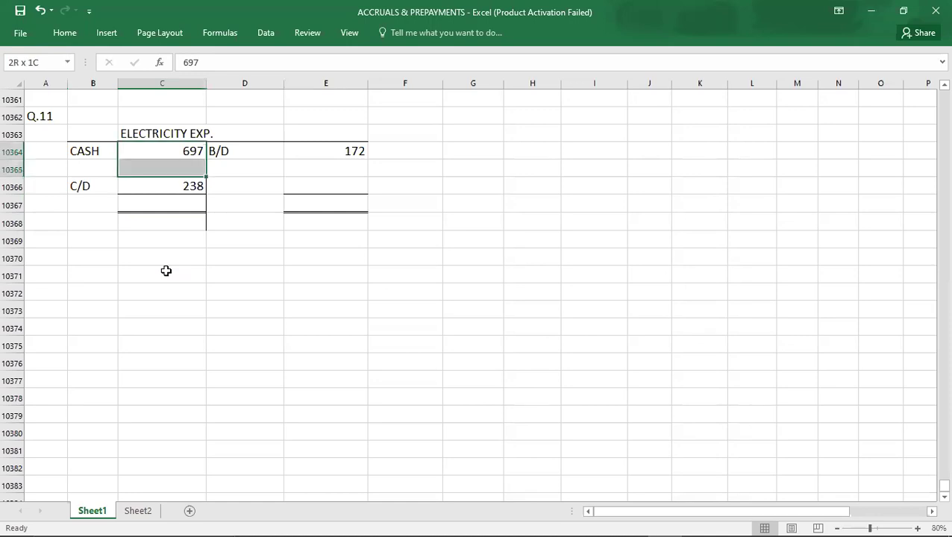
pyautogui.press('Down')
pyautogui.press('Down')
pyautogui.press('Down')
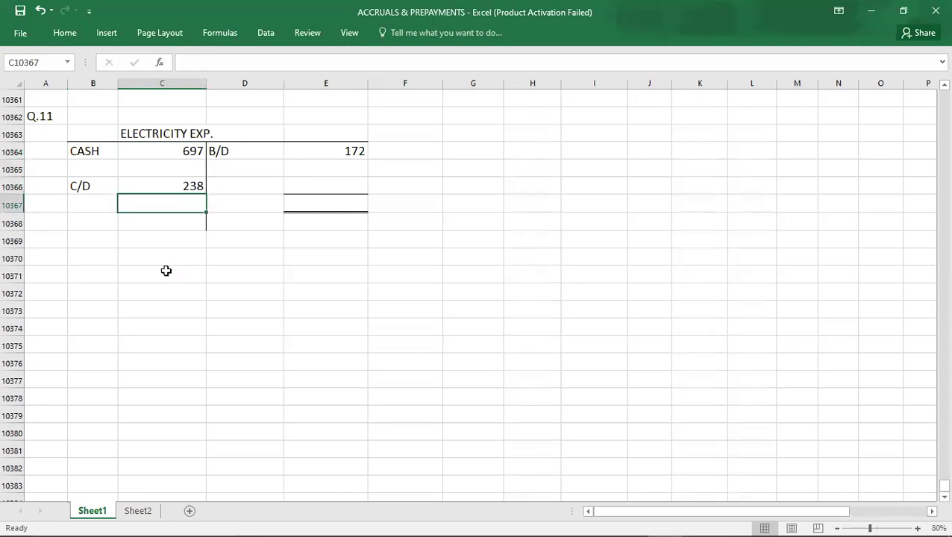
pyautogui.write('935')
pyautogui.press('Tab')
pyautogui.press('Tab')
pyautogui.write('935')
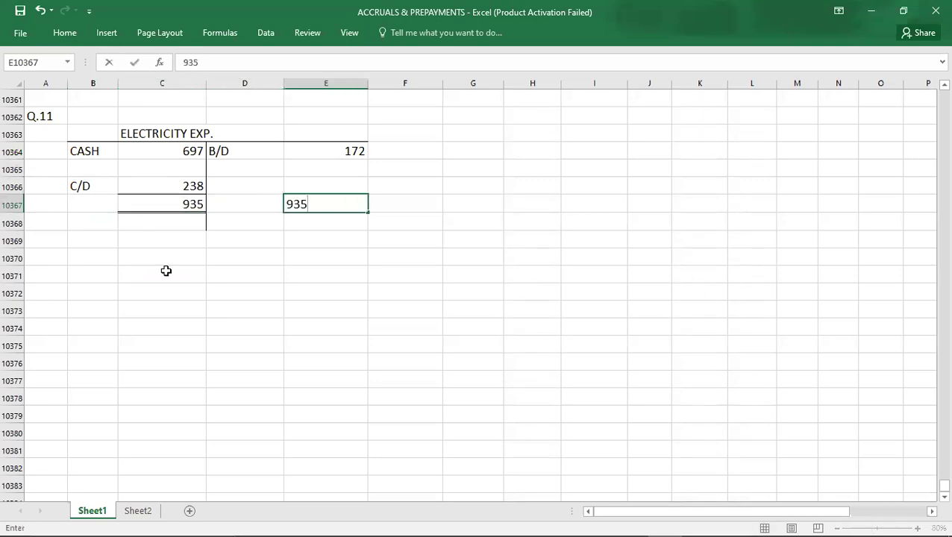
# - Enter the electricity charge on the credit side in row 10366 as P&L 763
pyautogui.press('Up')
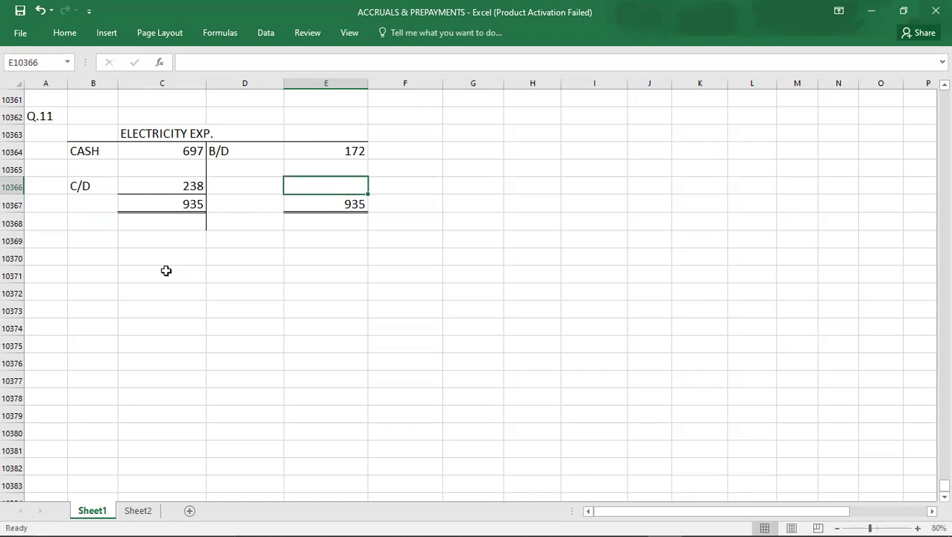
pyautogui.write('763')
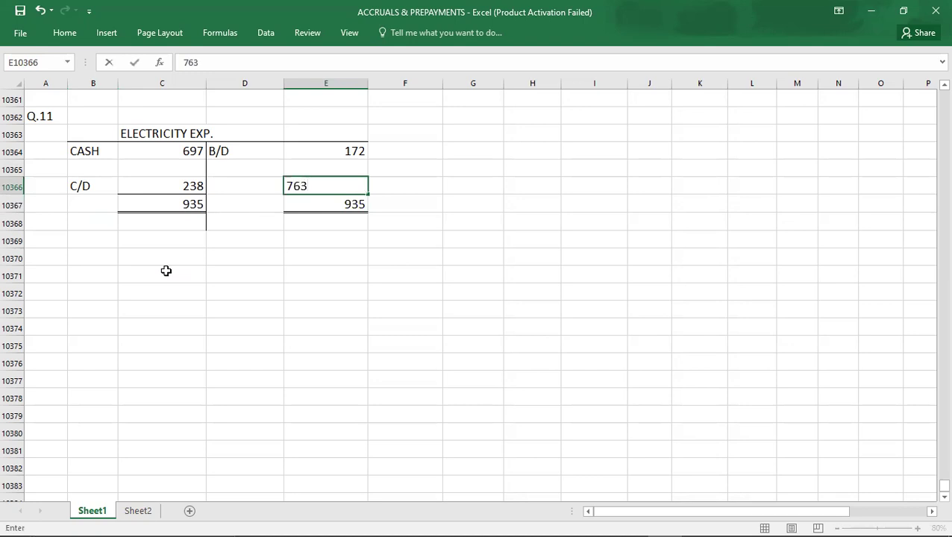
pyautogui.press('Left')
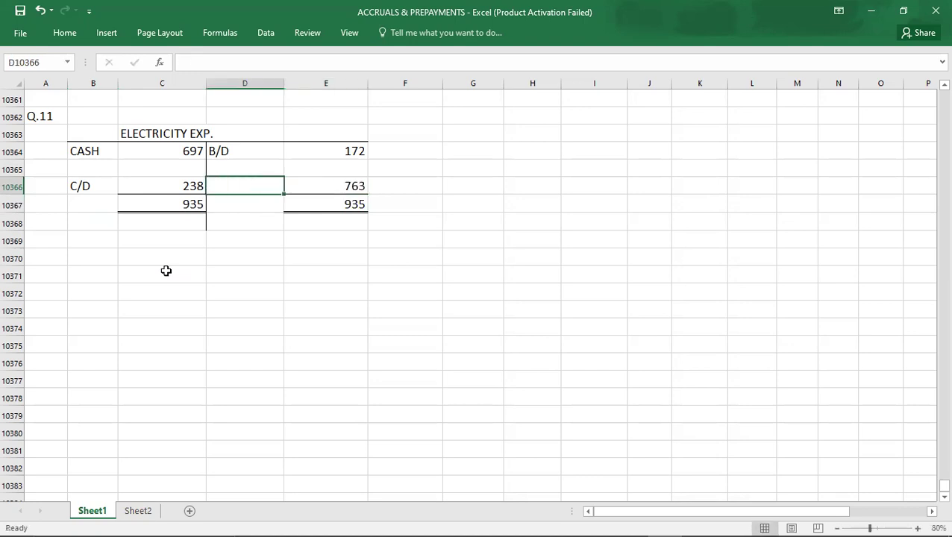
pyautogui.write('P&')
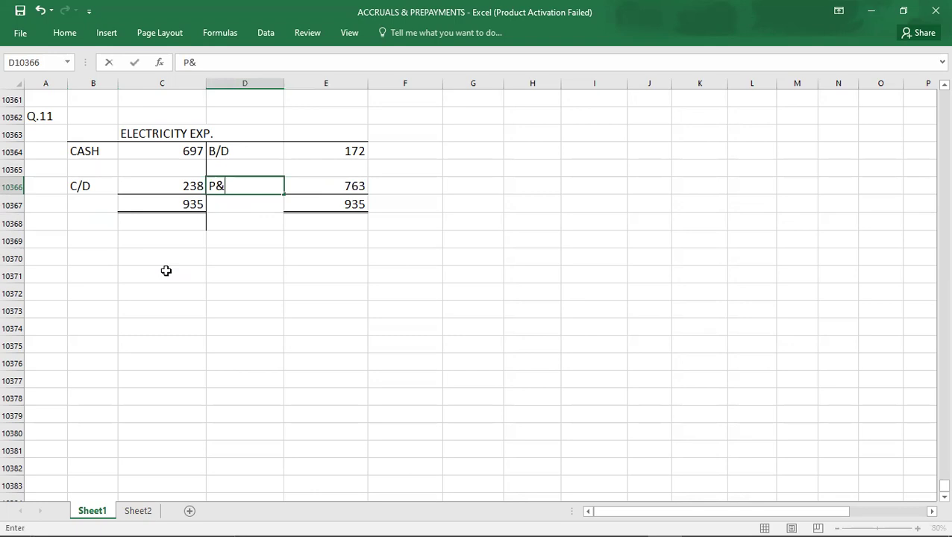
pyautogui.press('Return')
pyautogui.press('Up')
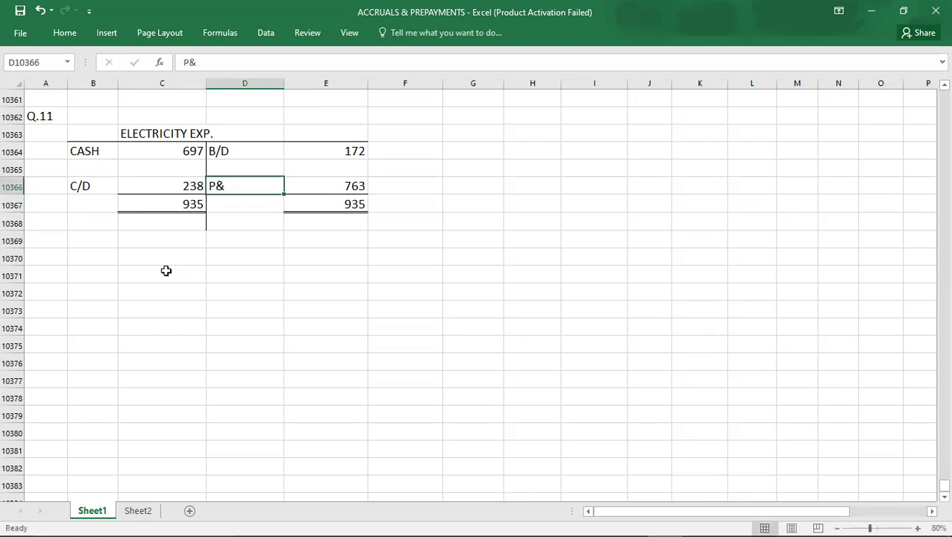
pyautogui.write('P&L')
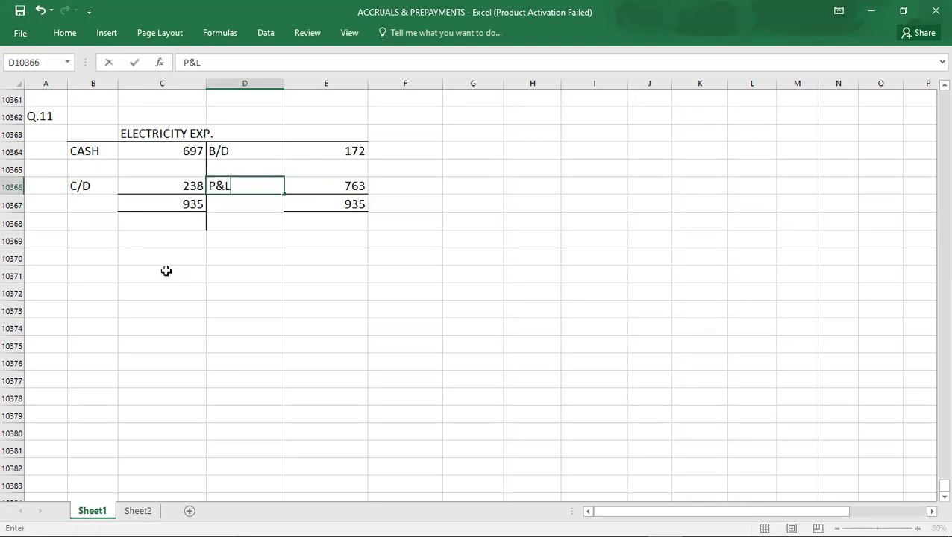
pyautogui.press('Return')
pyautogui.press('Return')
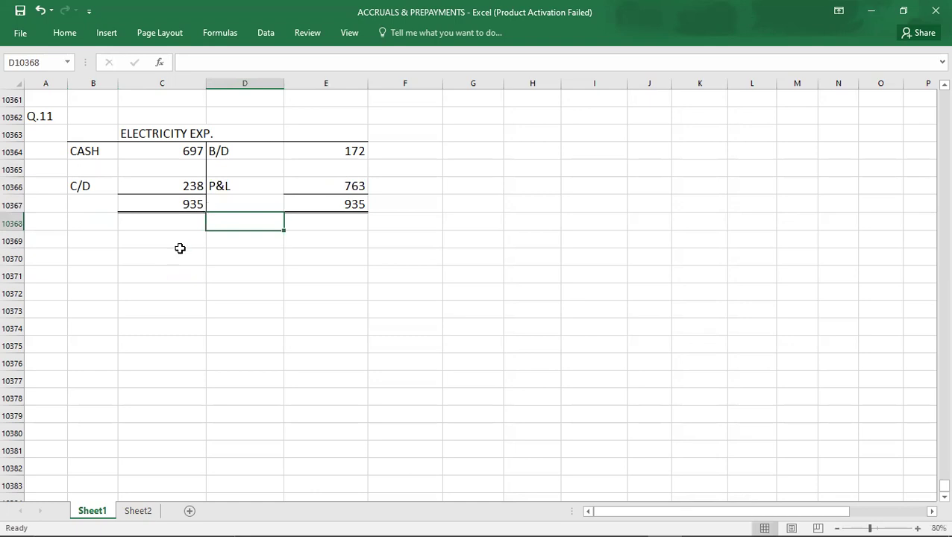
# - Bring down the closing electricity accrual on the credit side in row 10368 as B/D 238
pyautogui.click(144, 184)
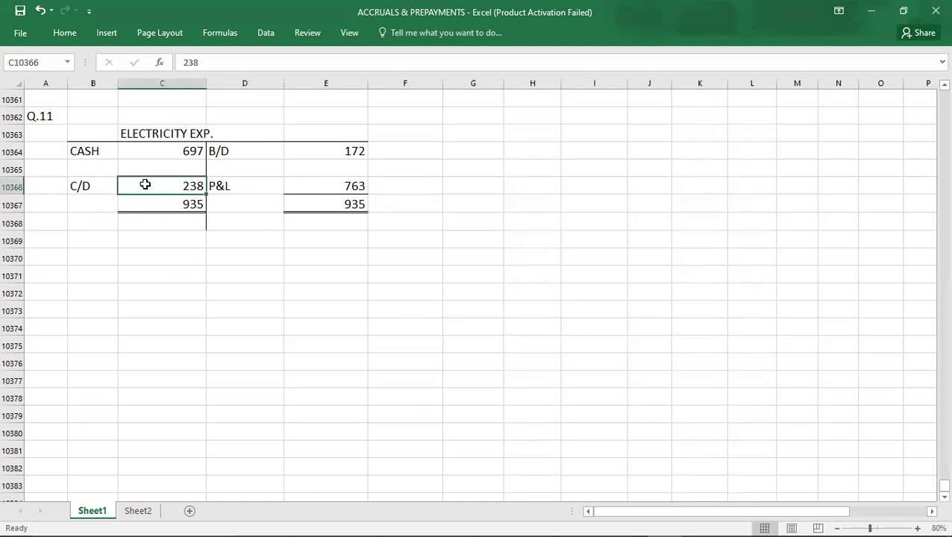
pyautogui.click(234, 218)
pyautogui.write('B/D')
pyautogui.press('Tab')
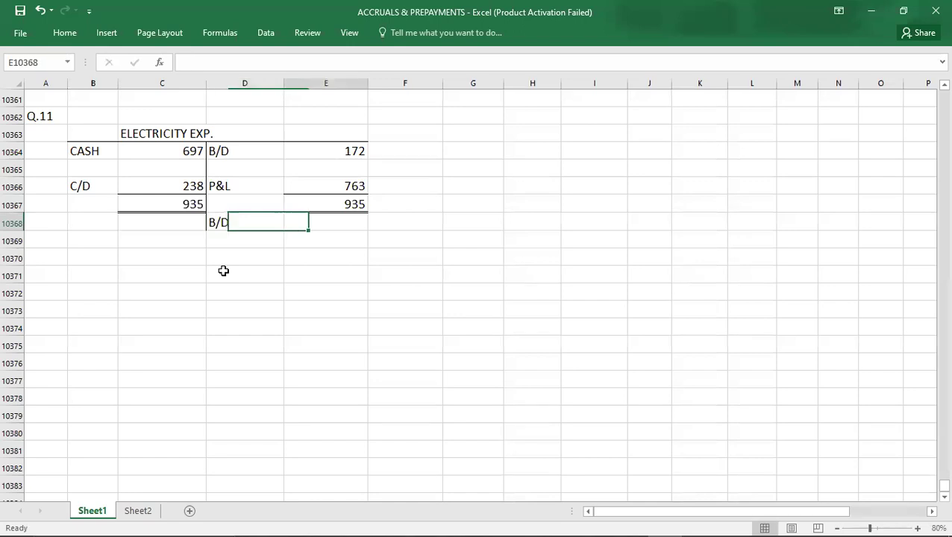
pyautogui.write('238')
pyautogui.press('Return')
pyautogui.press('Left')
pyautogui.press('Left')
pyautogui.press('Down')
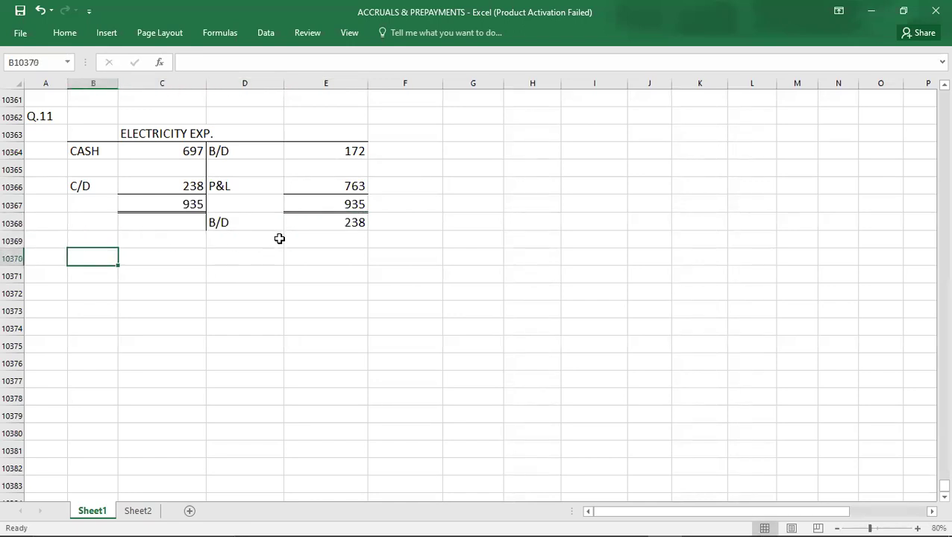
# - Review the P&L charge, the balance brought down and the opening accrual in the electricity account
pyautogui.click(262, 189)
pyautogui.hotkey('shift', 'Right')
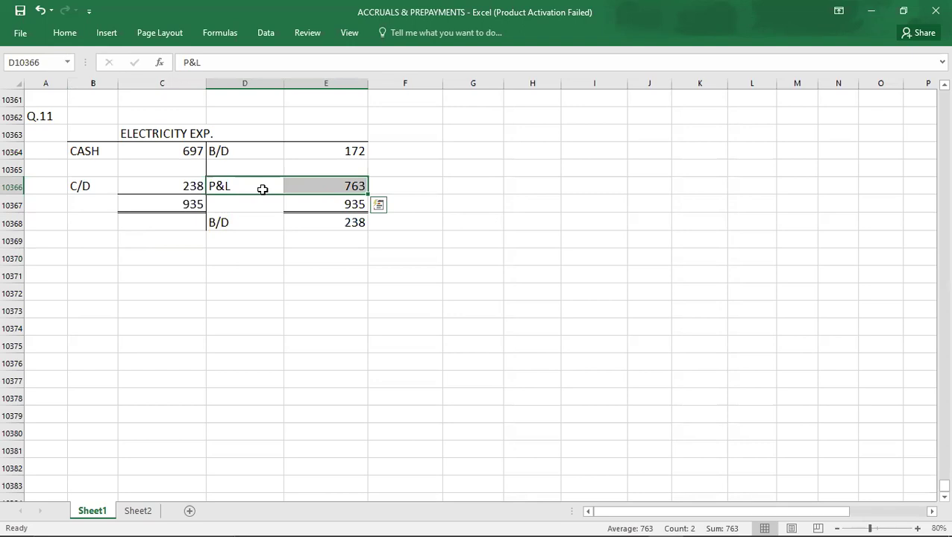
pyautogui.click(252, 221)
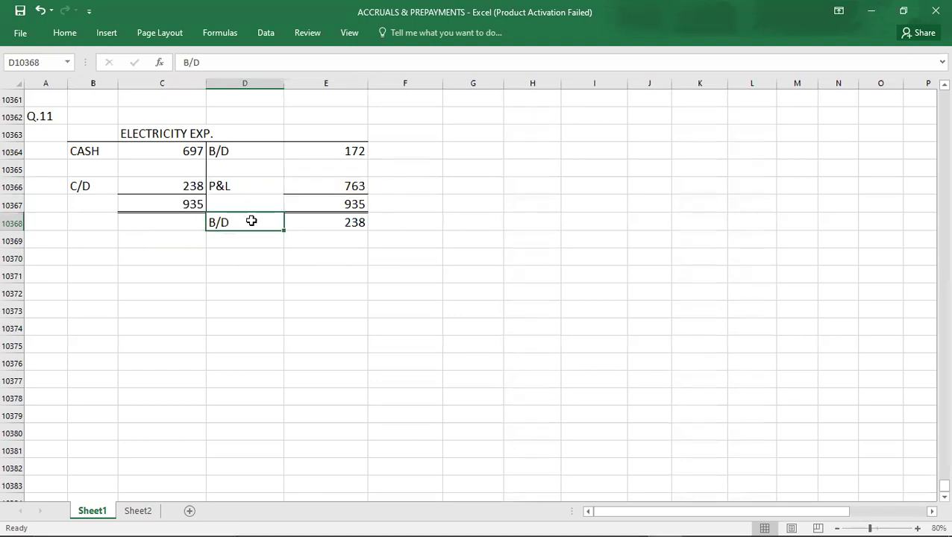
pyautogui.hotkey('shift', 'Right')
pyautogui.hotkey('ctrl', 'v')
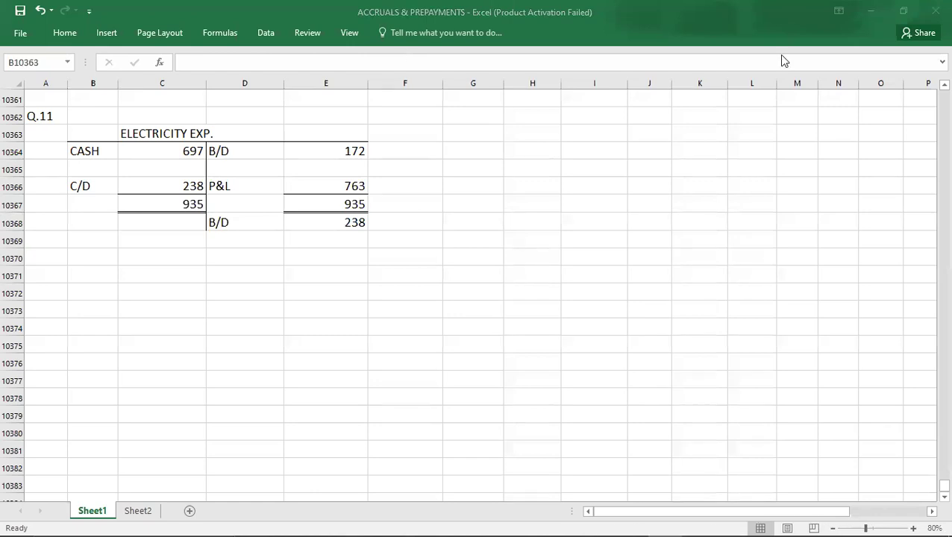
pyautogui.click(59, 112)
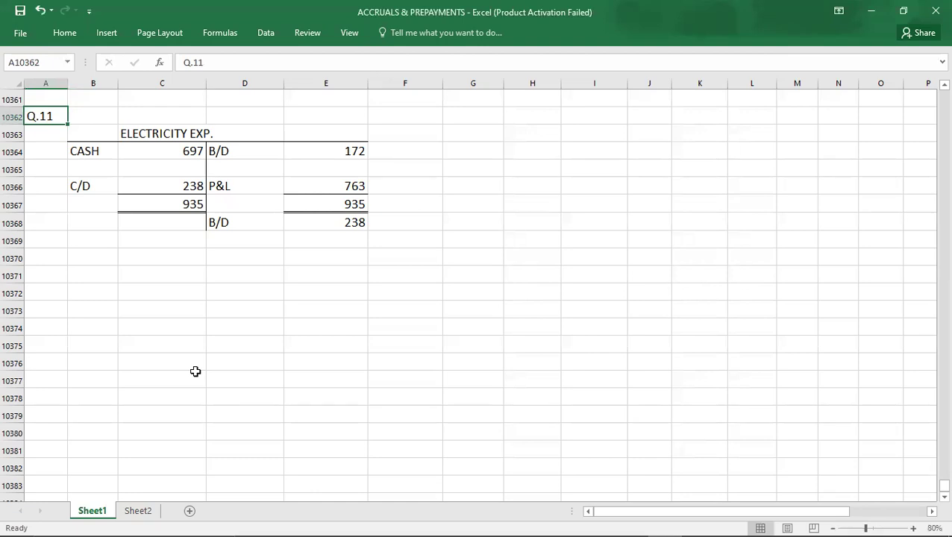
pyautogui.click(305, 151)
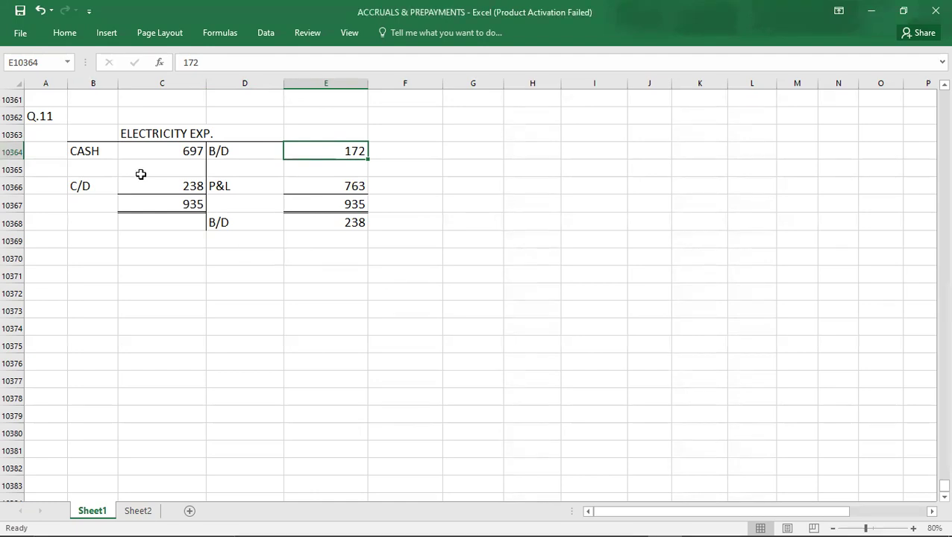
# - Copy the whole electricity account, B10363:E10368, and paste it beside the original starting at G10363
pyautogui.click(113, 166)
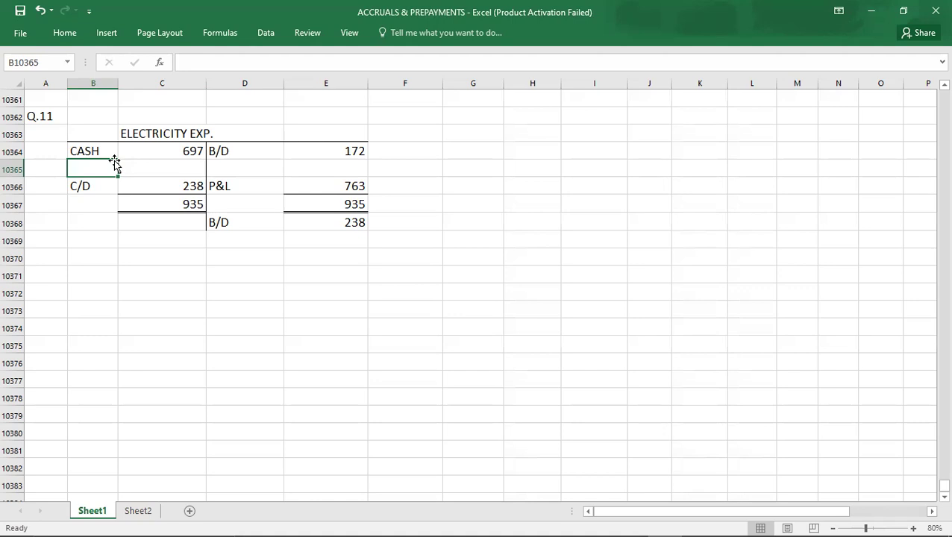
pyautogui.press('Up')
pyautogui.press('Up')
pyautogui.hotkey('shift', 'Right')
pyautogui.hotkey('shift', 'Right')
pyautogui.hotkey('shift', 'Right')
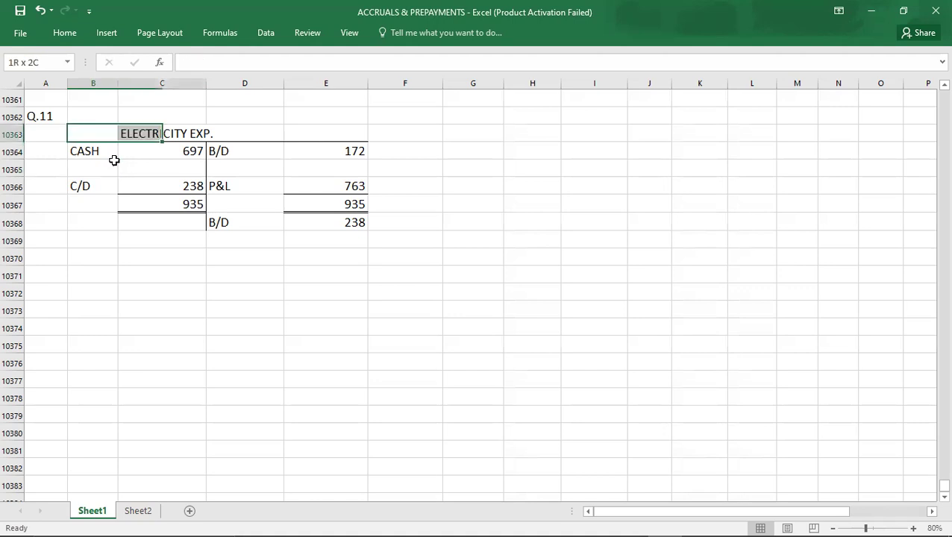
pyautogui.hotkey('shift', 'Down')
pyautogui.hotkey('shift', 'Down')
pyautogui.hotkey('shift', 'Down')
pyautogui.hotkey('shift', 'Down')
pyautogui.hotkey('shift', 'Down')
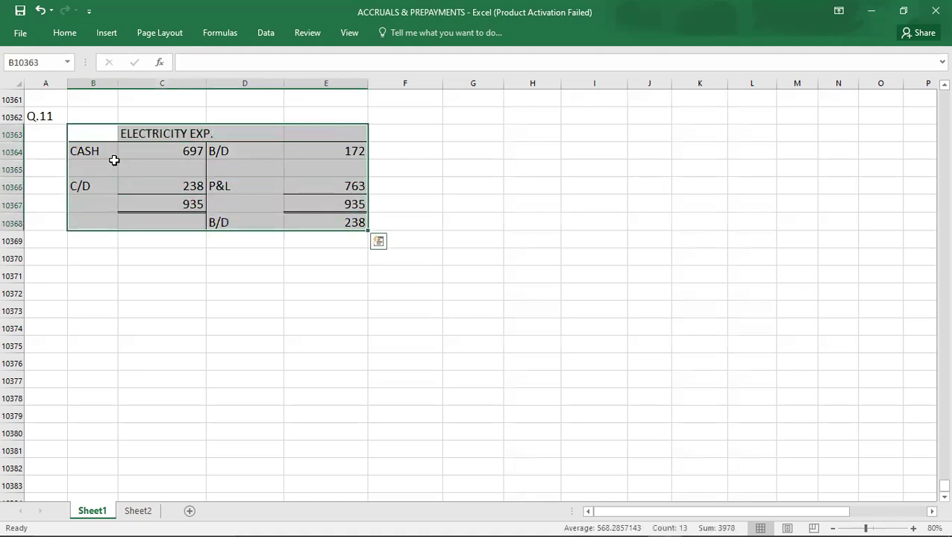
pyautogui.hotkey('ctrl', 'c')
pyautogui.press('Right')
pyautogui.press('Right')
pyautogui.press('Right')
pyautogui.press('Right')
pyautogui.press('Right')
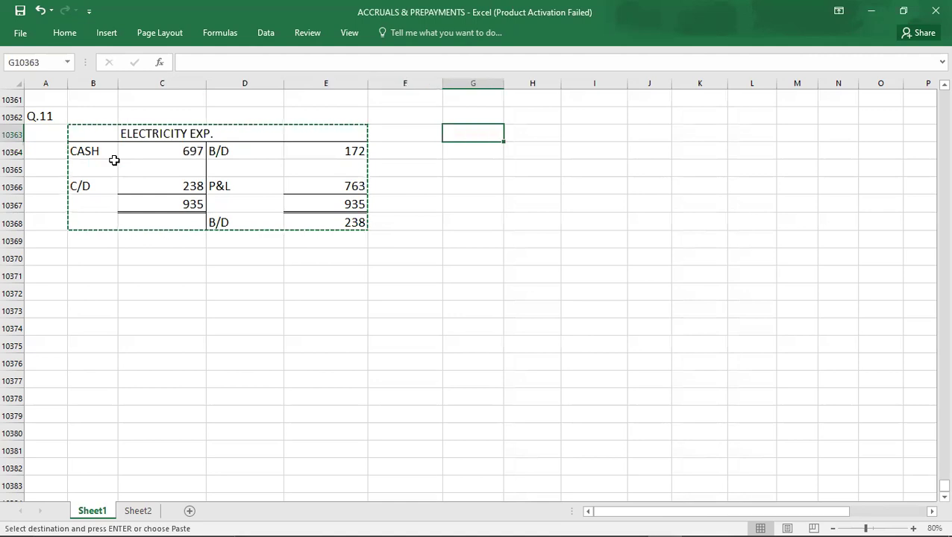
pyautogui.hotkey('ctrl', 'v')
# - Paste a second copy of the electricity account below the first copy, starting at G10370
pyautogui.press('Down')
pyautogui.press('Down')
pyautogui.press('Down')
pyautogui.press('Down')
pyautogui.press('Down')
pyautogui.press('Down')
pyautogui.press('Down')
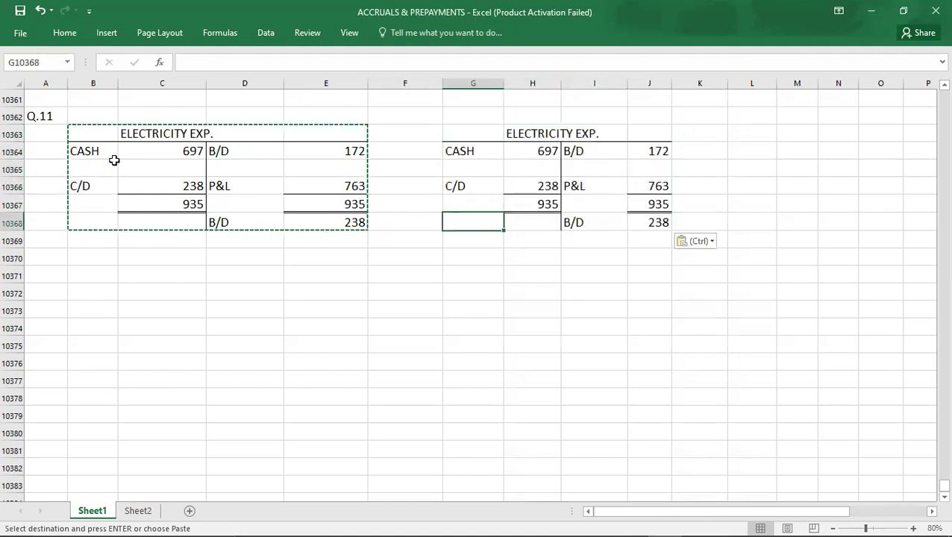
pyautogui.hotkey('ctrl', 'v')
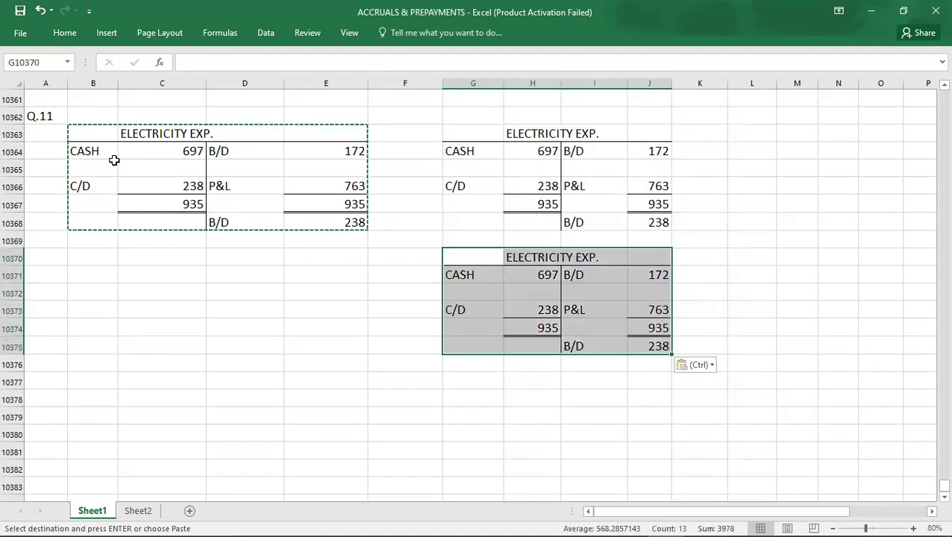
# - Clear the entries and totals from G10371:J10375 in the lower copied account, keeping its heading and borders
pyautogui.press('Down')
pyautogui.hotkey('shift', 'Right')
pyautogui.hotkey('shift', 'Right')
pyautogui.hotkey('shift', 'Right')
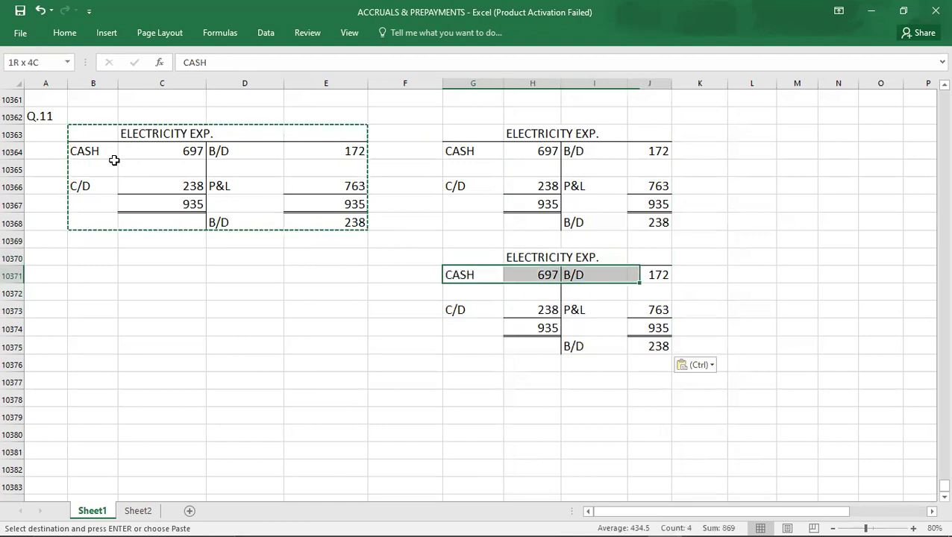
pyautogui.hotkey('shift', 'Down')
pyautogui.hotkey('shift', 'Down')
pyautogui.hotkey('shift', 'Down')
pyautogui.hotkey('shift', 'Down')
pyautogui.press('Delete')
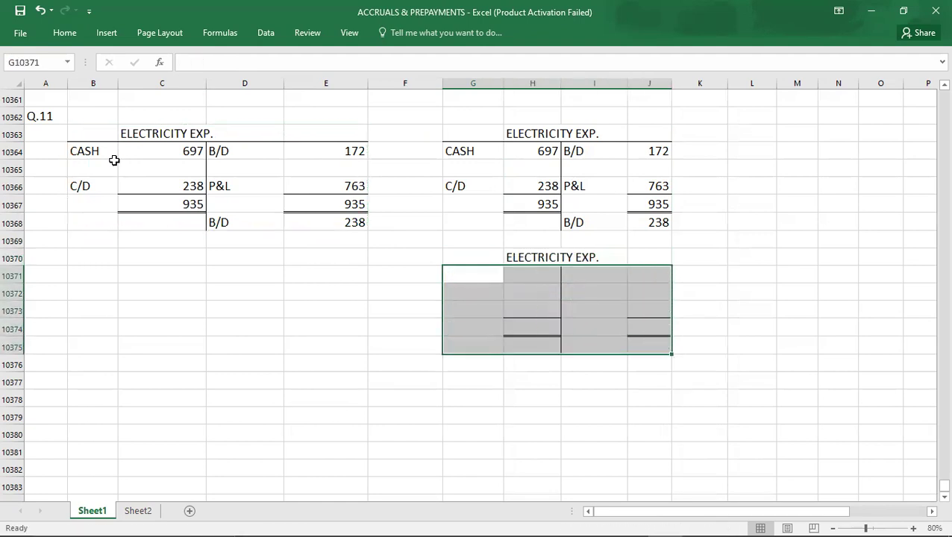
# - Clear the entries of the upper copied account and the heading of the lower one, keeping the borders and the upper heading
pyautogui.hotkey('shift', 'Up')
pyautogui.hotkey('shift', 'Up')
pyautogui.hotkey('shift', 'Up')
pyautogui.hotkey('shift', 'Up')
pyautogui.hotkey('shift', 'Up')
pyautogui.hotkey('shift', 'Up')
pyautogui.hotkey('shift', 'Up')
pyautogui.hotkey('shift', 'Up')
pyautogui.hotkey('shift', 'Up')
pyautogui.hotkey('shift', 'Up')
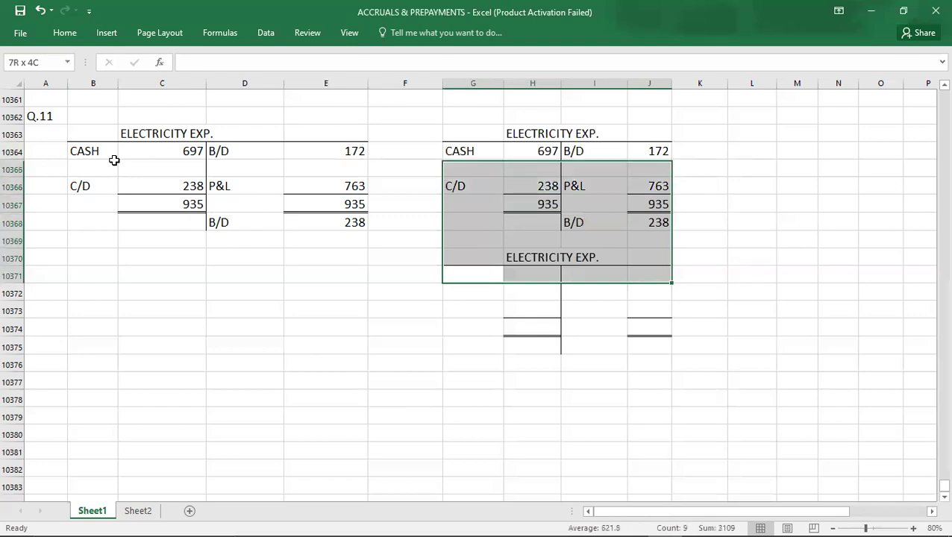
pyautogui.hotkey('shift', 'Up')
pyautogui.press('Delete')
pyautogui.press('Down')
pyautogui.press('Up')
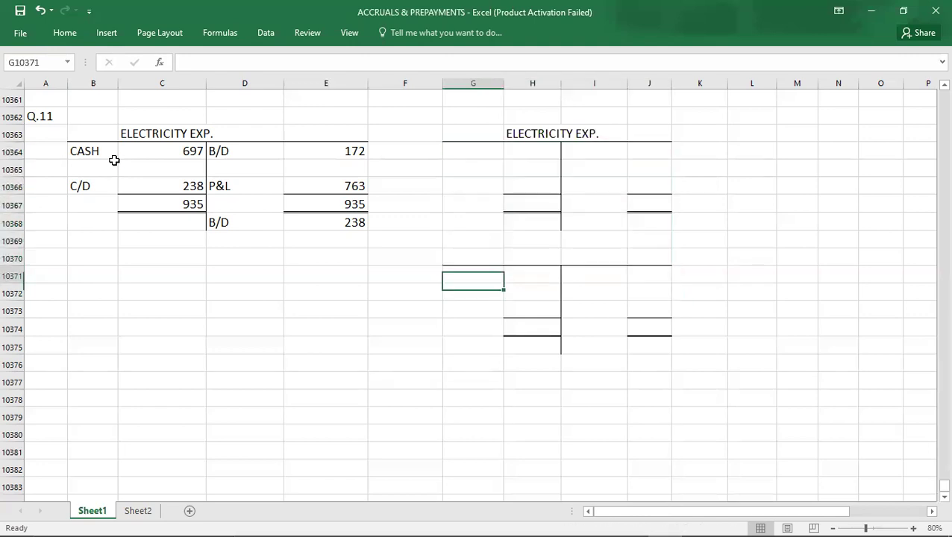
# - Head the lower blank account ACCRUALS and enter an opening B/D balance of 172 on its credit side in row 10371
pyautogui.press('Right')
pyautogui.press('Up')
pyautogui.write('ACCRUALS')
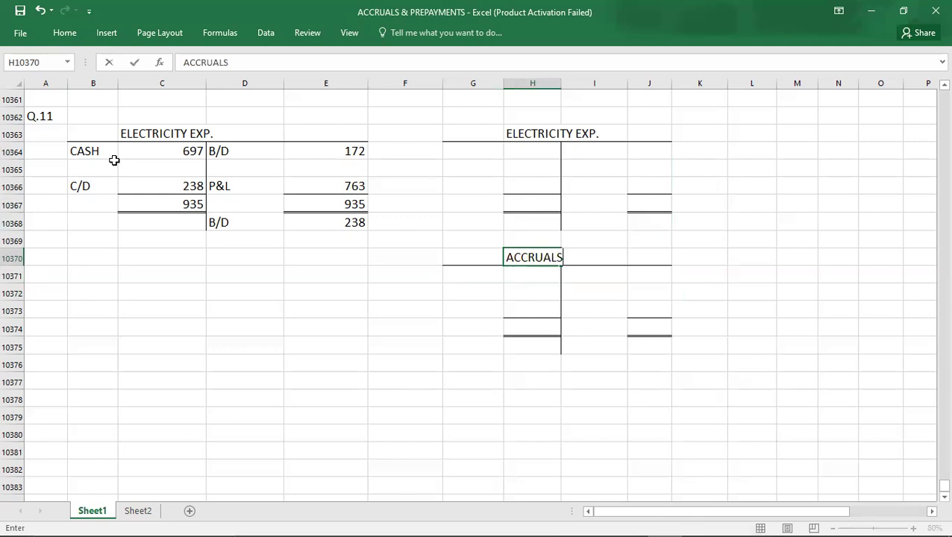
pyautogui.press('Return')
pyautogui.press('Return')
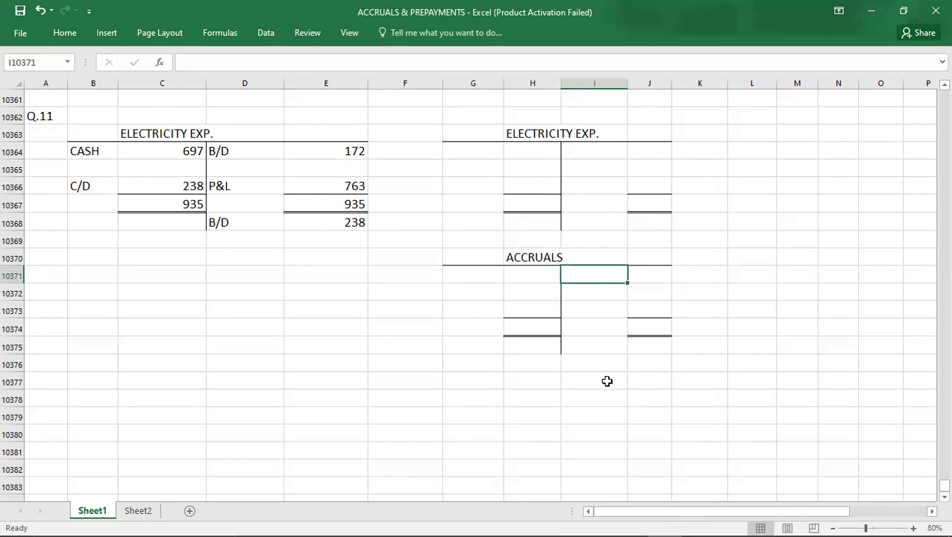
pyautogui.write('B/D')
pyautogui.press('Tab')
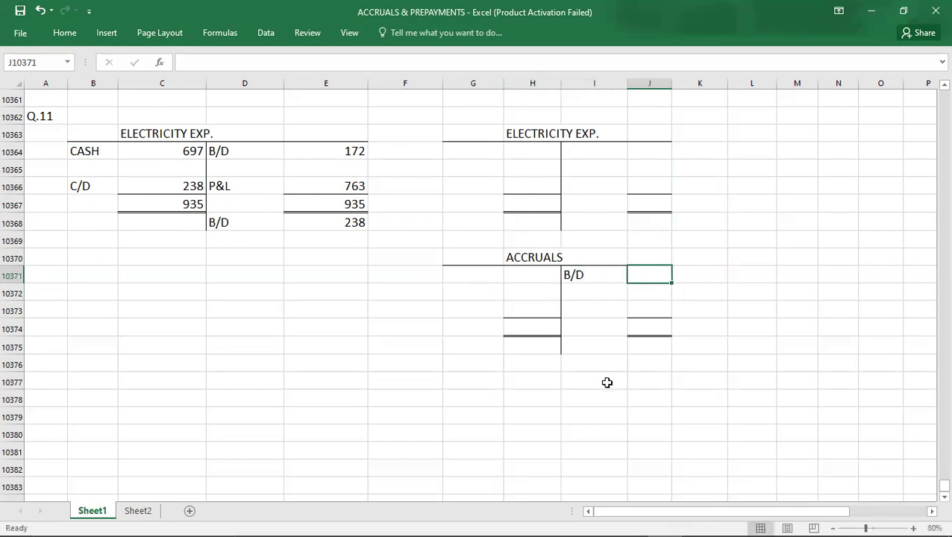
pyautogui.write('172')
pyautogui.press('Return')
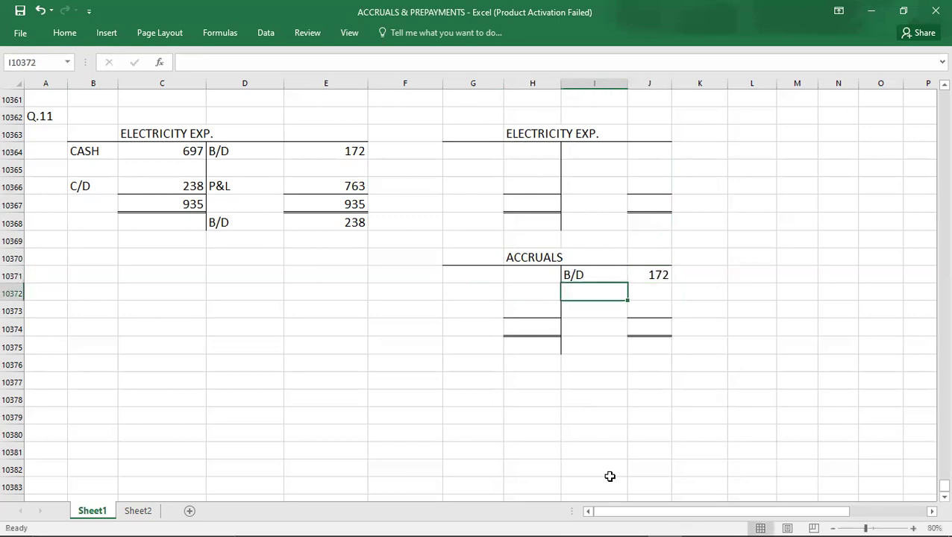
# - Enter a C/D balance of 238 on the debit side of the accruals account in row 10373
pyautogui.click(464, 309)
pyautogui.write('C/D')
pyautogui.press('Tab')
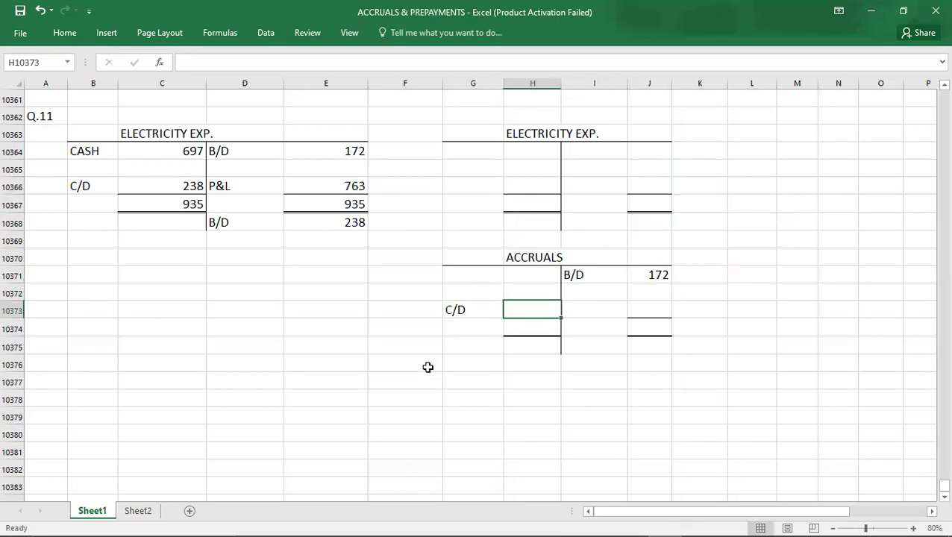
pyautogui.write('238')
pyautogui.press('Return')
pyautogui.press('Return')
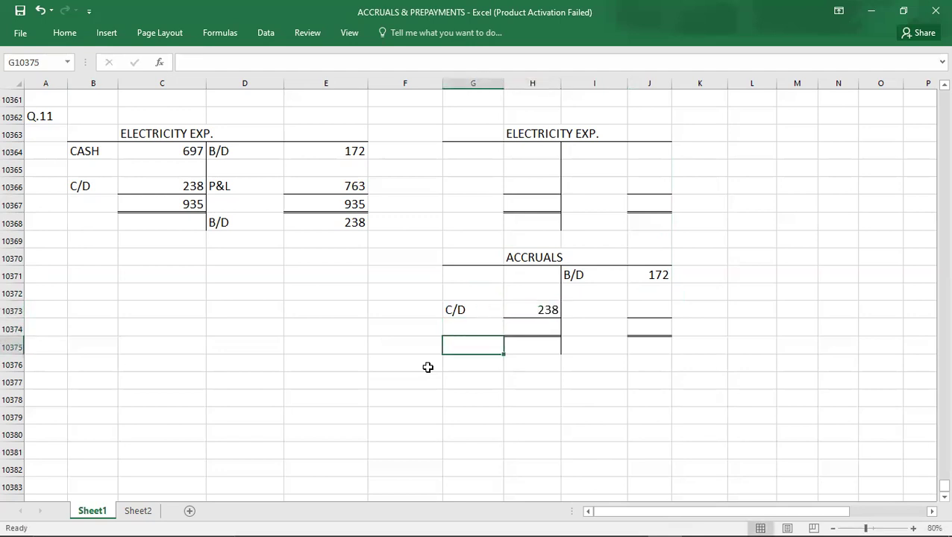
# - Enter CASH 697 on the debit side of the copied electricity account, in G10364:H10364
pyautogui.click(170, 149)
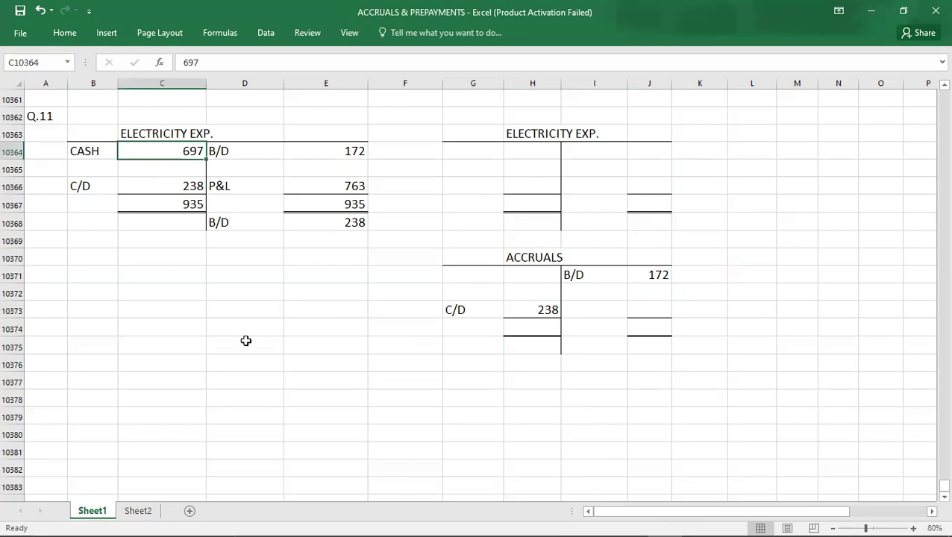
pyautogui.click(540, 149)
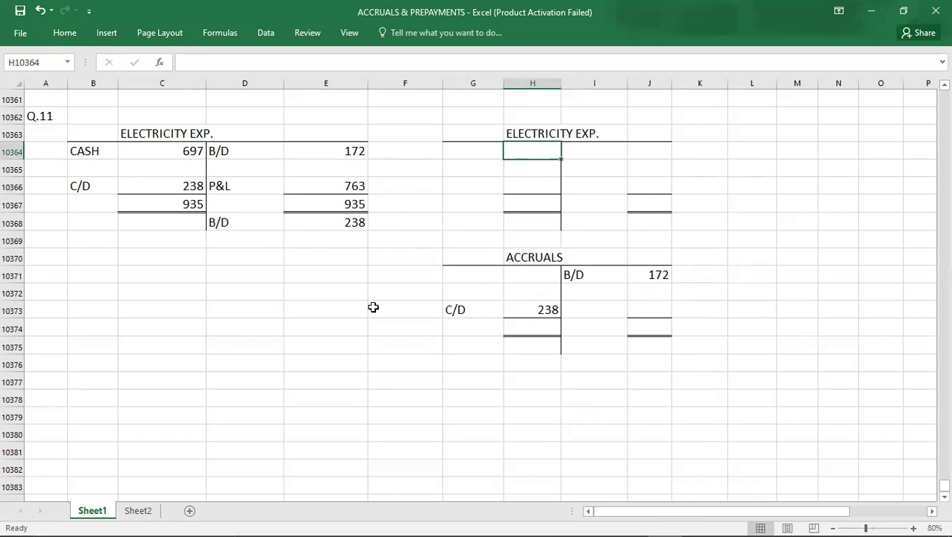
pyautogui.write('9')
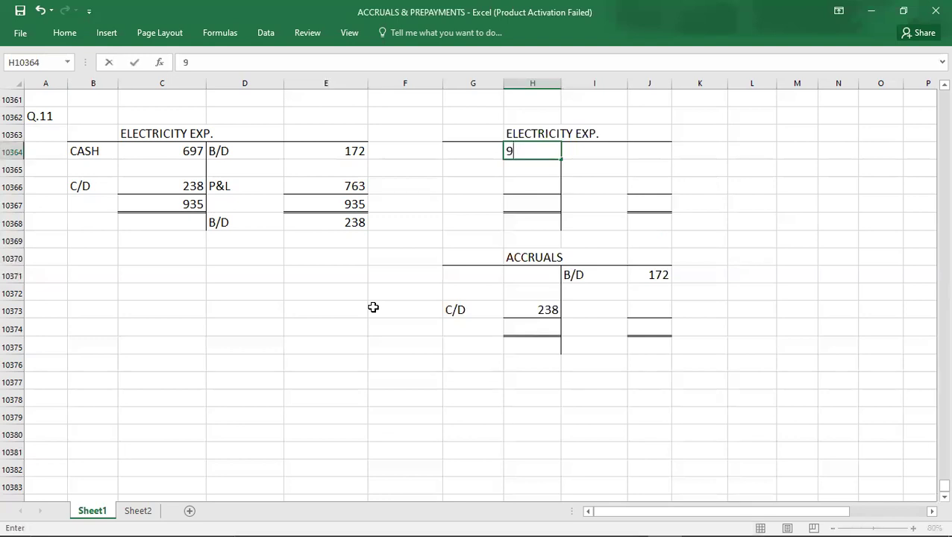
pyautogui.press('BackSpace')
pyautogui.write('697')
pyautogui.press('Left')
pyautogui.write('CASH')
pyautogui.press('Return')
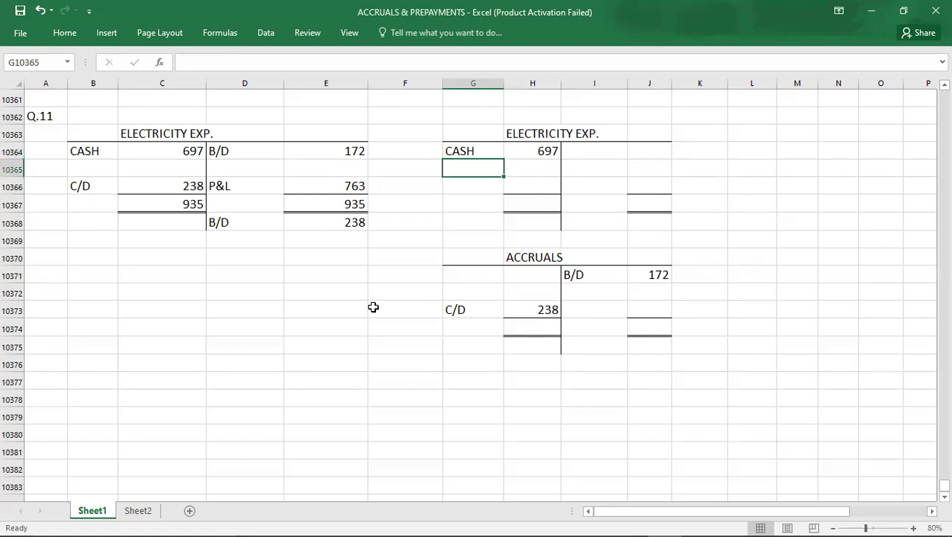
# - Enter totals of 238 on both sides of the accruals account, in H10374 and J10374
pyautogui.click(530, 330)
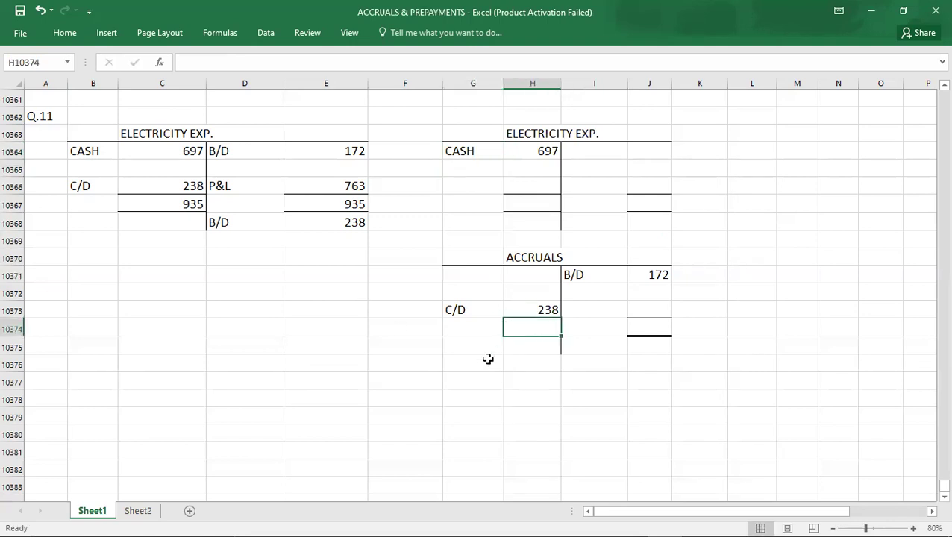
pyautogui.write('23800')
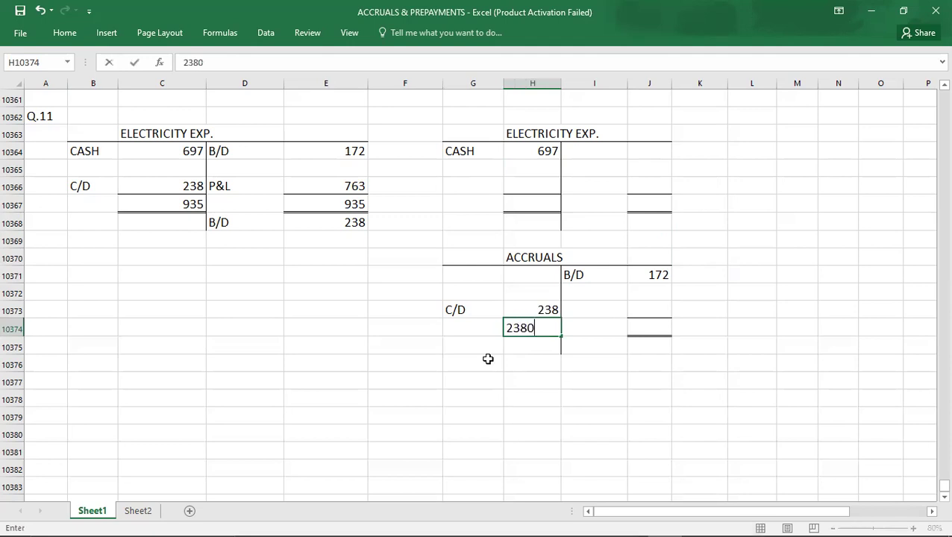
pyautogui.press('BackSpace')
pyautogui.press('BackSpace')
pyautogui.press('Tab')
pyautogui.press('Tab')
pyautogui.write('238')
# - Enter the balancing figure of 66 above the credit total of the accruals account, in J10373
pyautogui.press('Up')
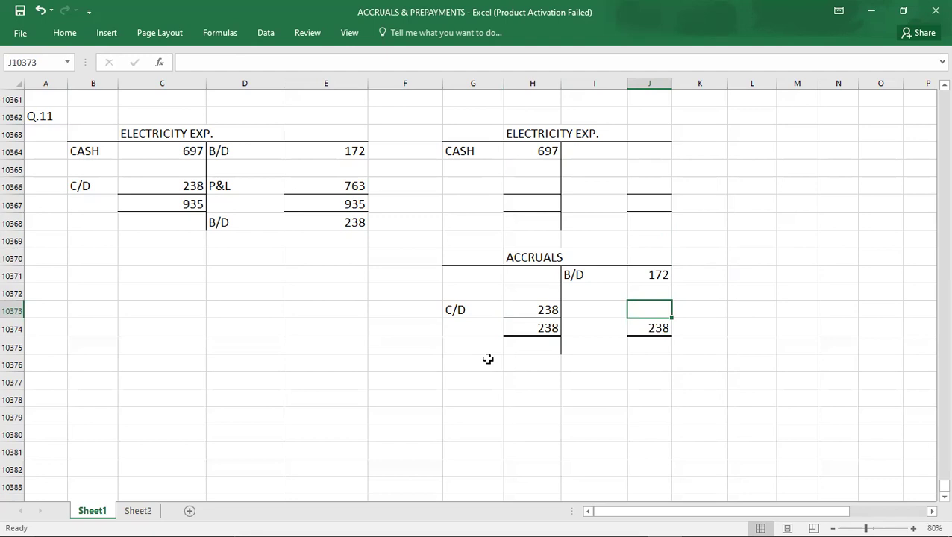
pyautogui.write('66')
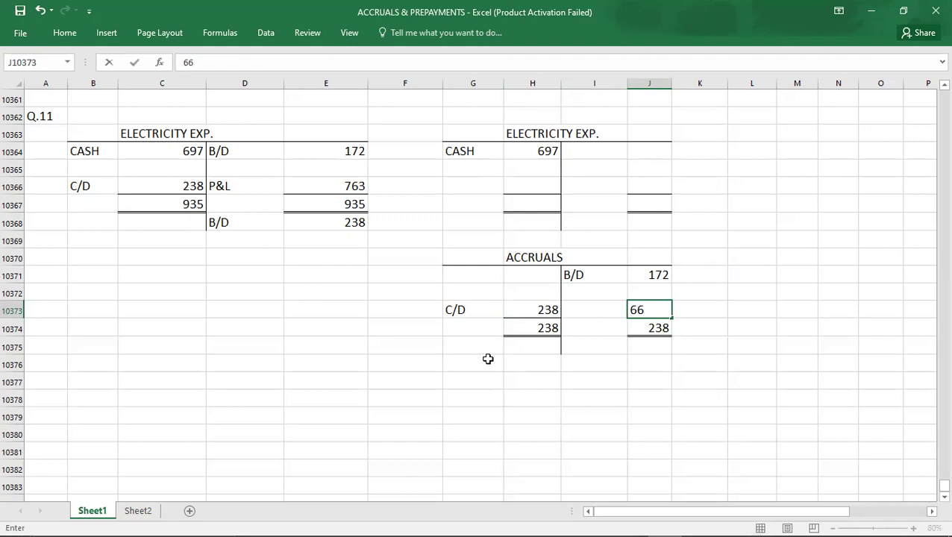
pyautogui.hotkey('ctrl', 'Return')
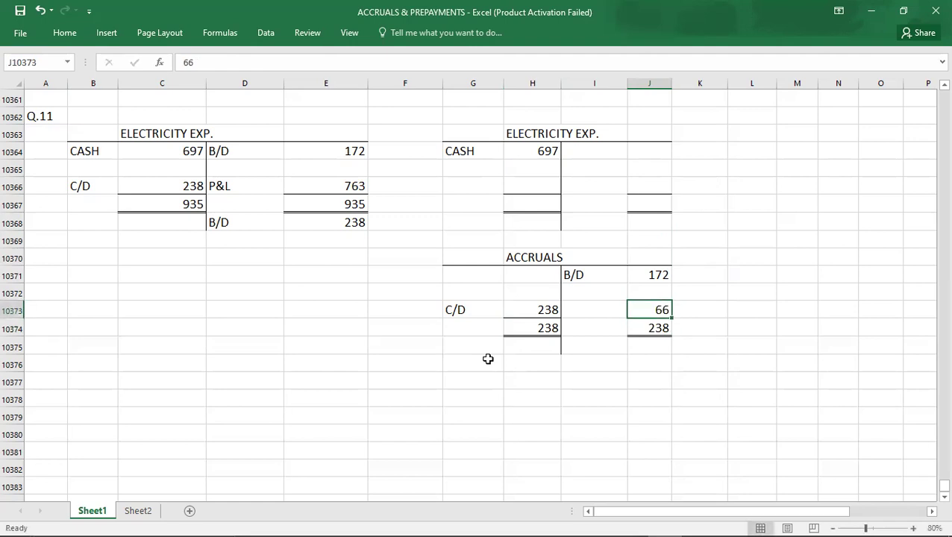
pyautogui.click(631, 276)
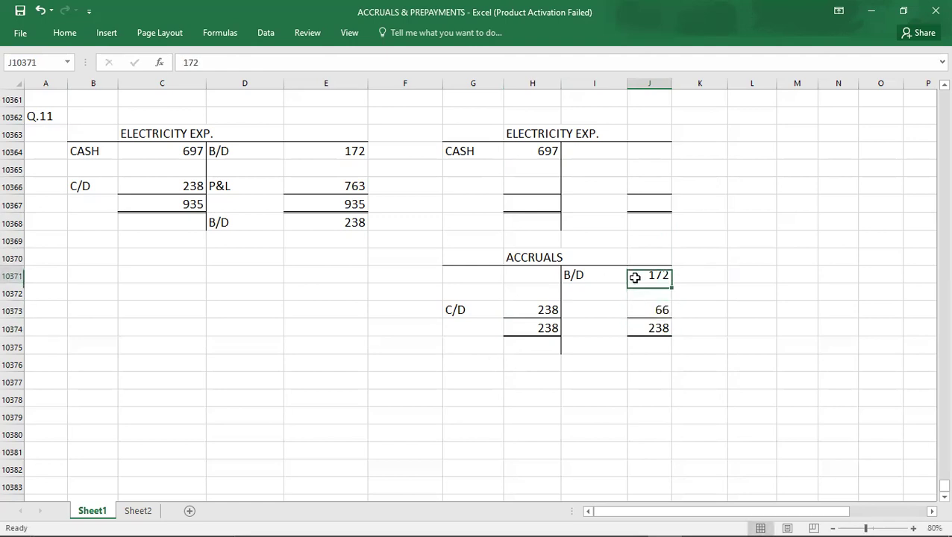
pyautogui.click(520, 308)
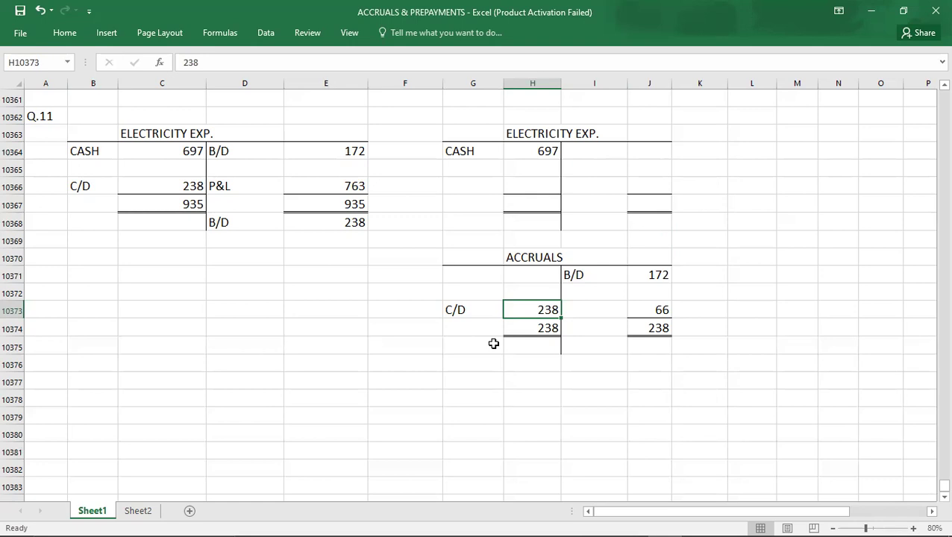
pyautogui.click(648, 304)
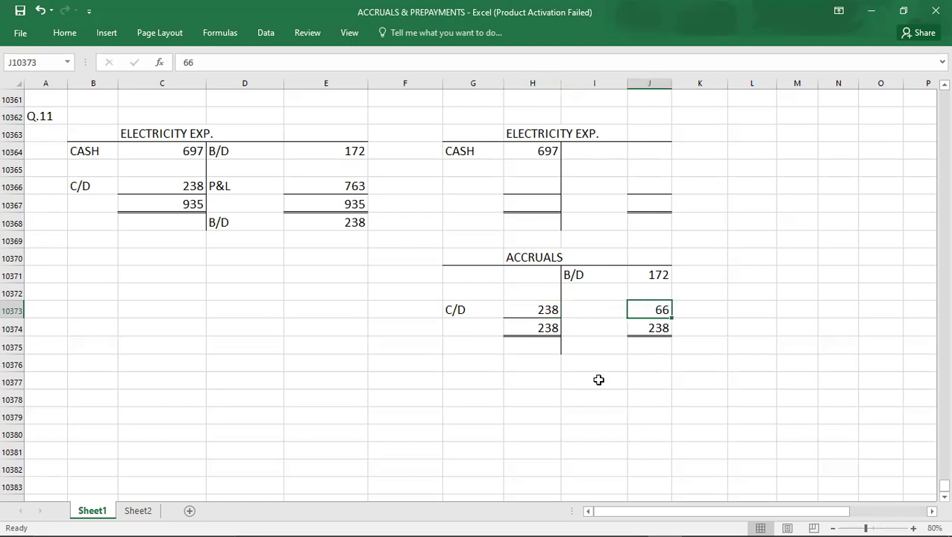
# - Enter the accruals movement of 66 below the cash entry on the debit side of the copied electricity account
pyautogui.click(536, 166)
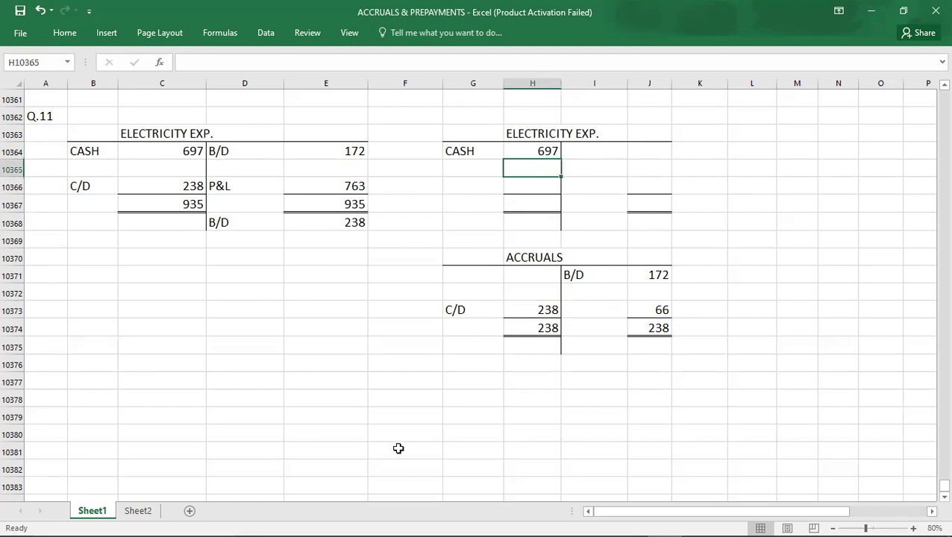
pyautogui.write('66')
pyautogui.press('Return')
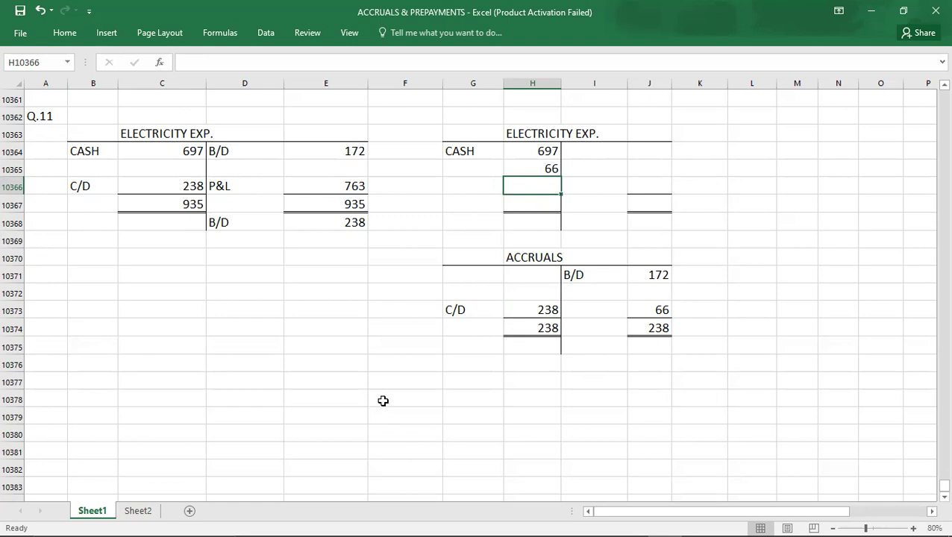
# - Sum the debit entries of the copied electricity account and enter 763 as the total on both sides in row 10367
pyautogui.click(520, 218)
pyautogui.press('Up')
pyautogui.press('Up')
pyautogui.press('Up')
pyautogui.hotkey('shift', 'Up')
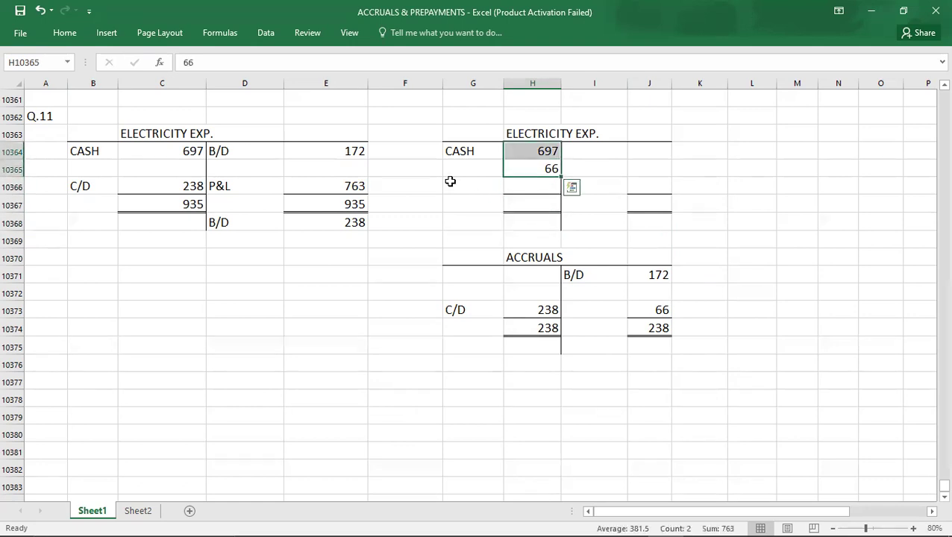
pyautogui.press('Down')
pyautogui.press('Down')
pyautogui.write('763')
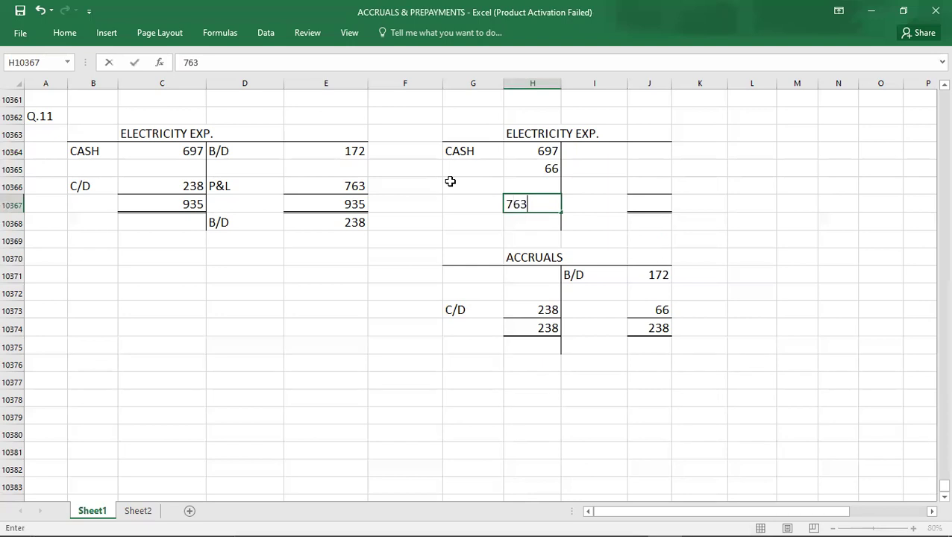
pyautogui.press('Right')
pyautogui.press('Right')
pyautogui.write('763')
# - Enter P&L 763 on the credit side of the copied electricity account in row 10366
pyautogui.press('Up')
pyautogui.write('763')
pyautogui.press('Left')
pyautogui.write('P&L')
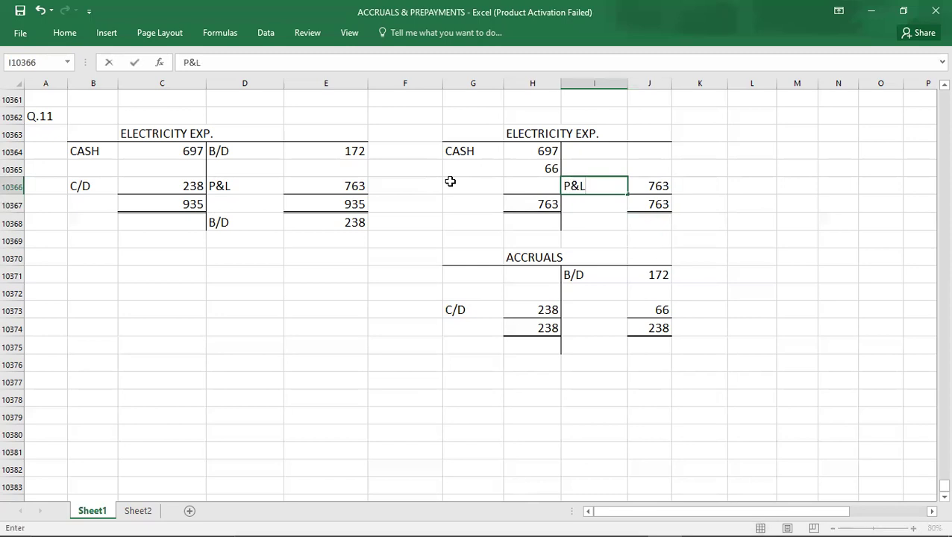
pyautogui.press('Down')
pyautogui.press('Down')
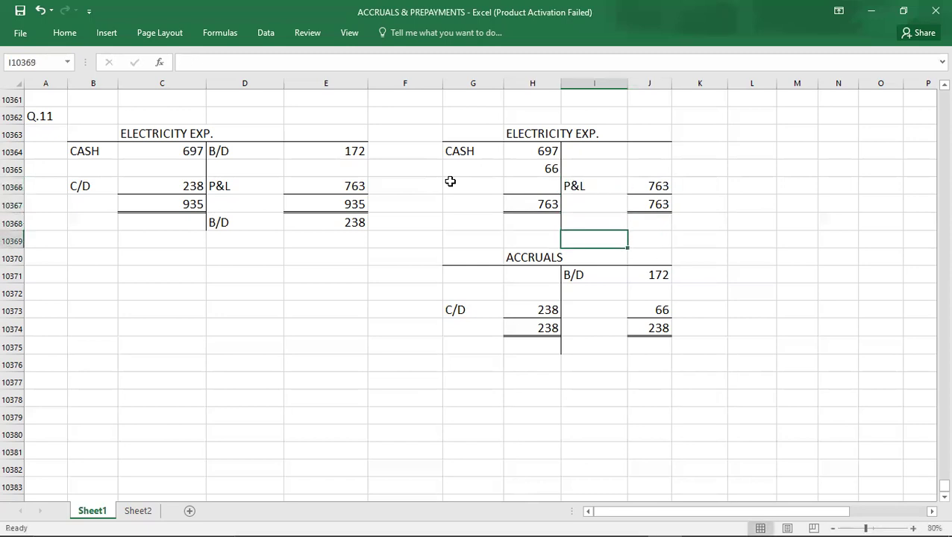
pyautogui.click(645, 190)
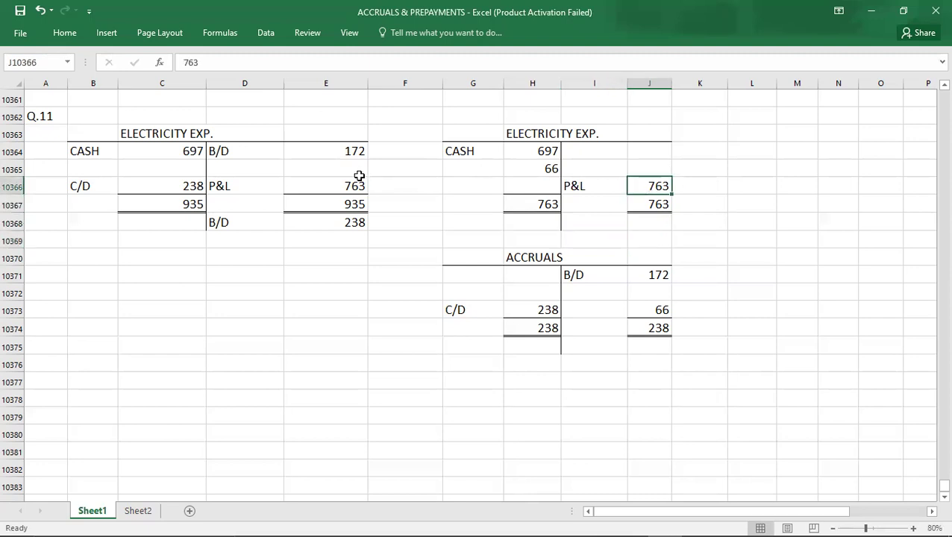
pyautogui.click(311, 186)
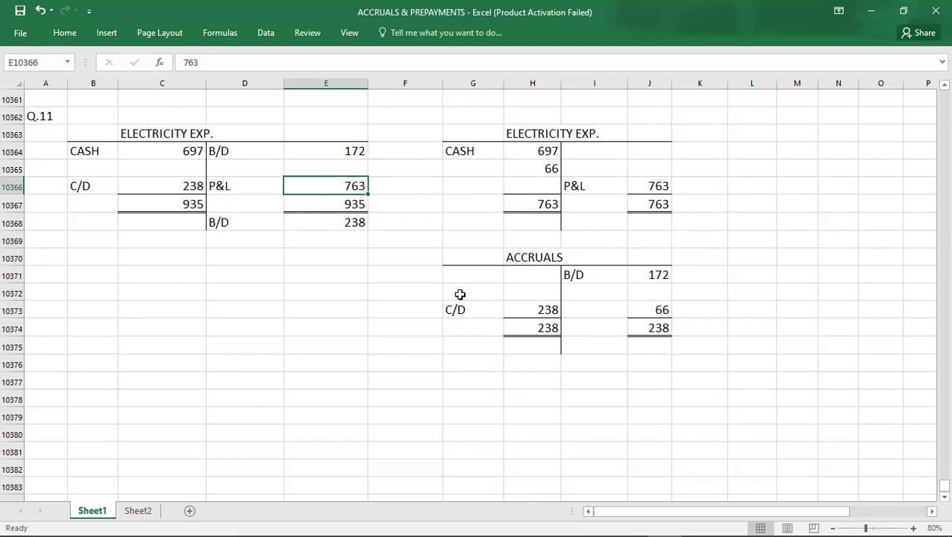
# - Bring down the accruals balance by entering B/D 238 on the credit side below the totals, in I10375:J10375
pyautogui.click(599, 352)
pyautogui.write('B/D')
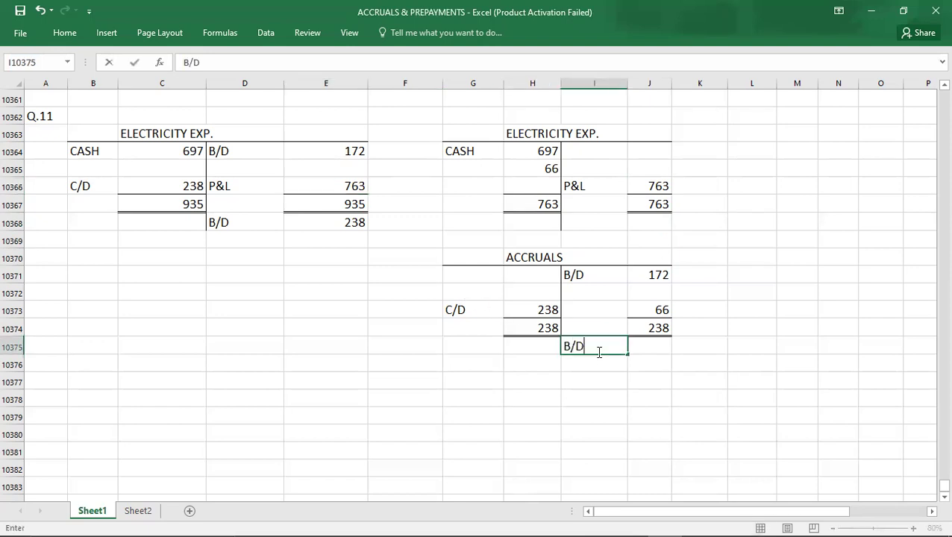
pyautogui.press('Tab')
pyautogui.write('238')
pyautogui.press('Return')
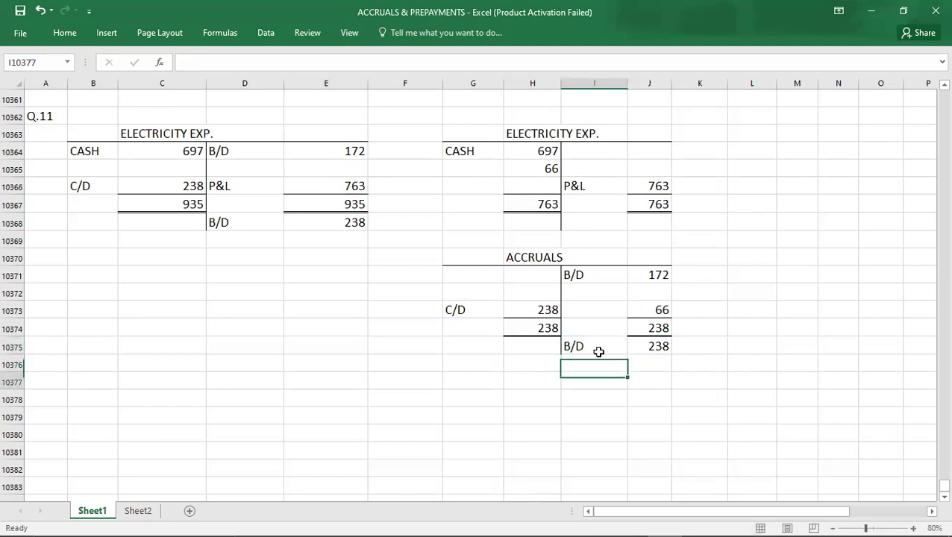
pyautogui.press('Return')
pyautogui.click(497, 404)
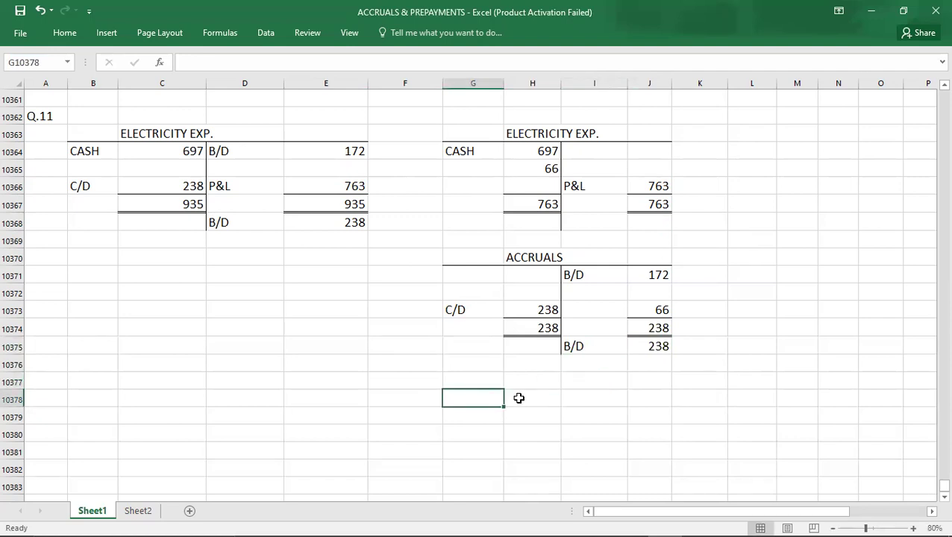
# - Compare the separate electricity and accruals accounts in G10363:J10375 with the opening and closing balances of the original electricity account
pyautogui.click(482, 149)
pyautogui.press('Up')
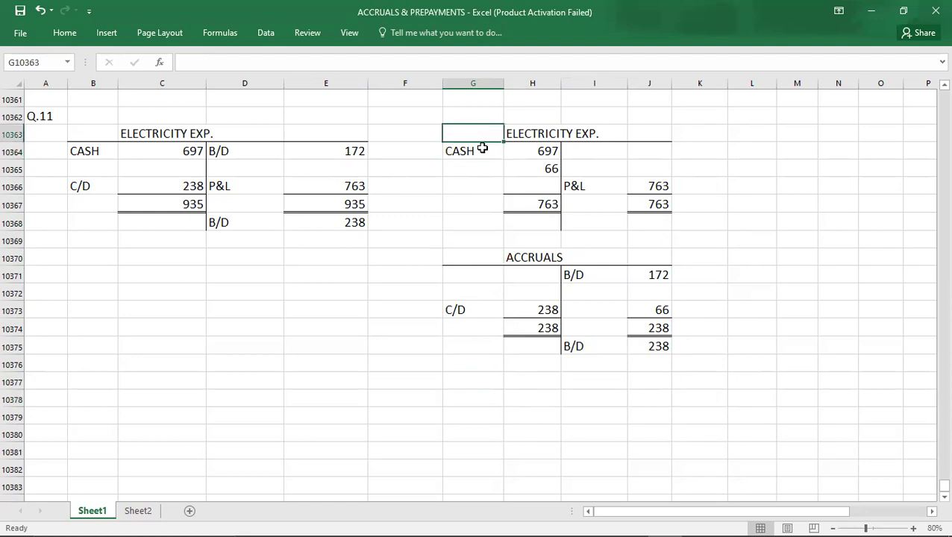
pyautogui.hotkey('shift', 'Right')
pyautogui.hotkey('shift', 'Right')
pyautogui.hotkey('shift', 'Right')
pyautogui.hotkey('shift', 'Down')
pyautogui.hotkey('shift', 'Down')
pyautogui.hotkey('shift', 'Down')
pyautogui.hotkey('shift', 'Down')
pyautogui.hotkey('shift', 'Down')
pyautogui.hotkey('shift', 'Down')
pyautogui.hotkey('shift', 'Down')
pyautogui.hotkey('shift', 'Down')
pyautogui.hotkey('shift', 'Down')
pyautogui.hotkey('shift', 'Down')
pyautogui.hotkey('shift', 'Down')
pyautogui.hotkey('shift', 'Down')
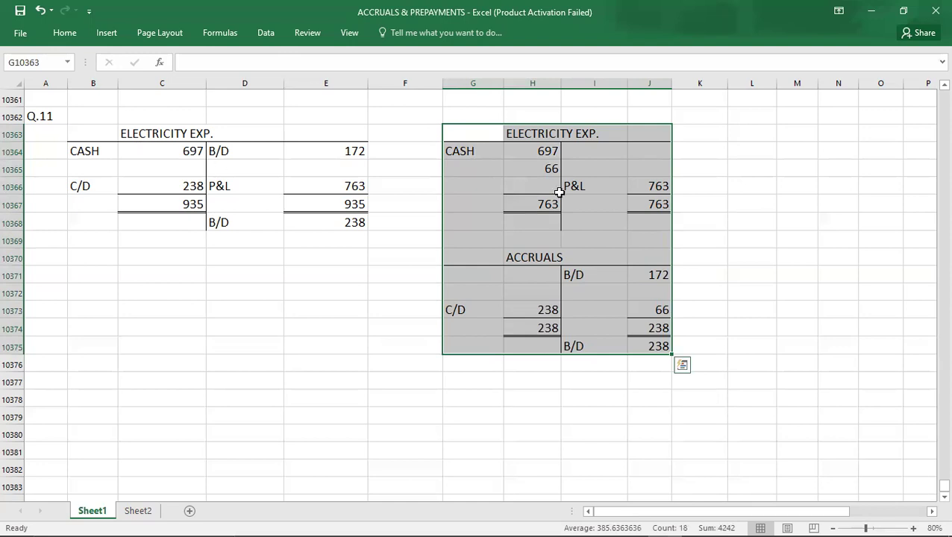
pyautogui.click(644, 277)
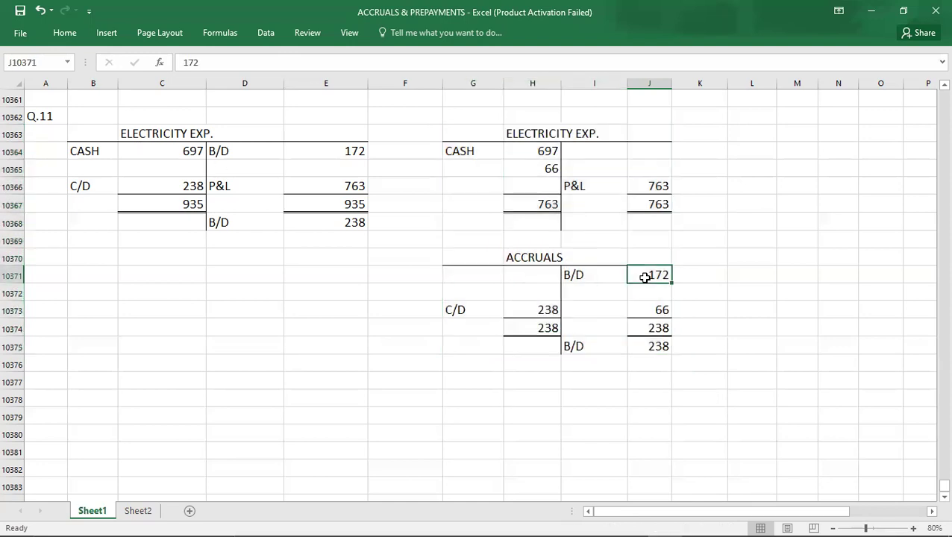
pyautogui.click(331, 147)
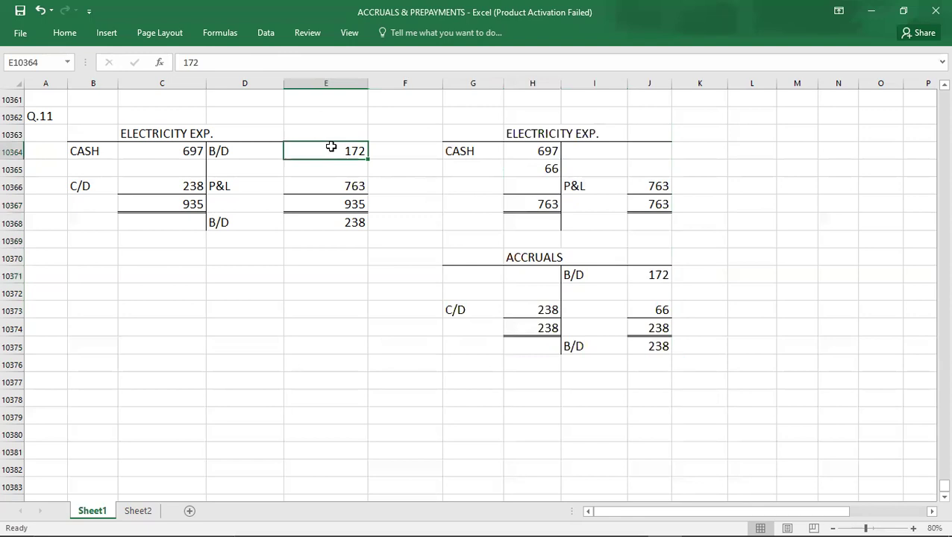
pyautogui.click(514, 313)
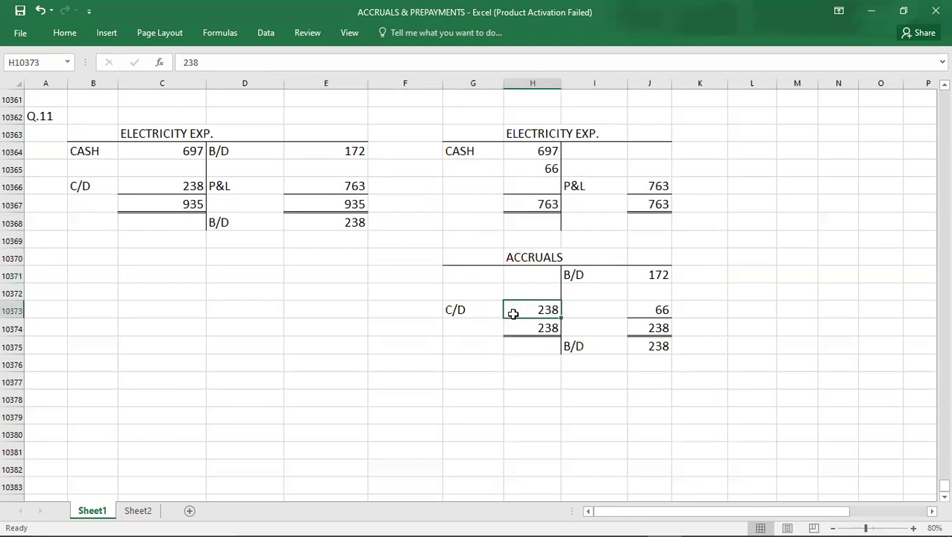
pyautogui.click(126, 183)
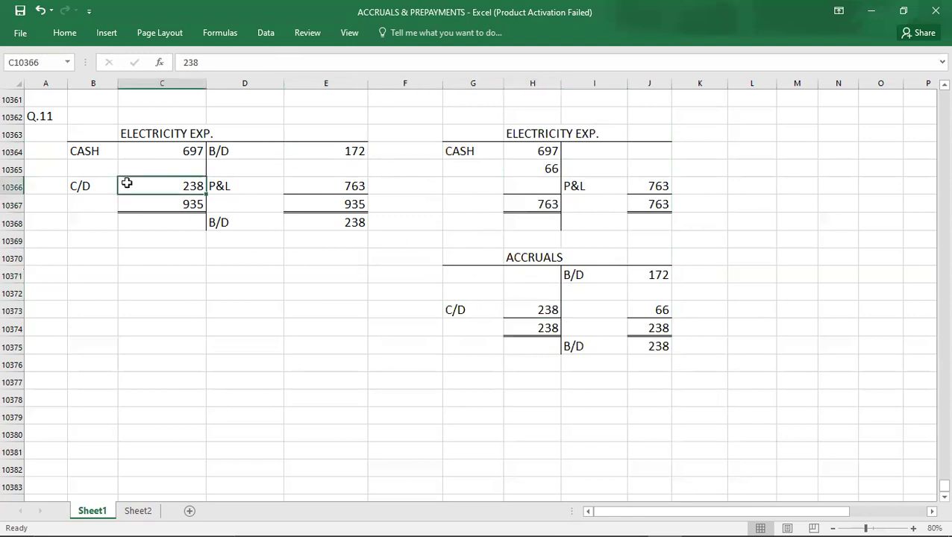
# - Review the cash, C/D and P&L entries of the single electricity account against the separate electricity account for Q.11
pyautogui.click(521, 154)
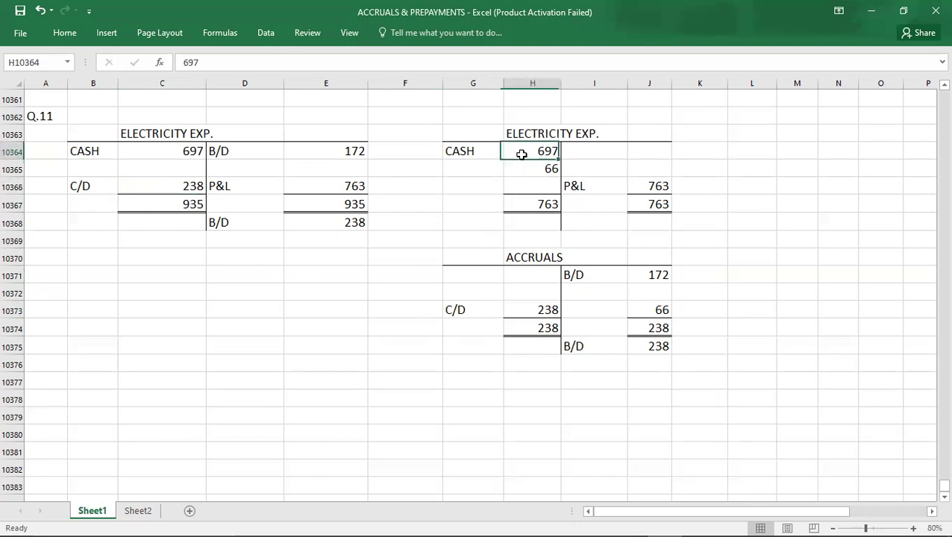
pyautogui.click(138, 152)
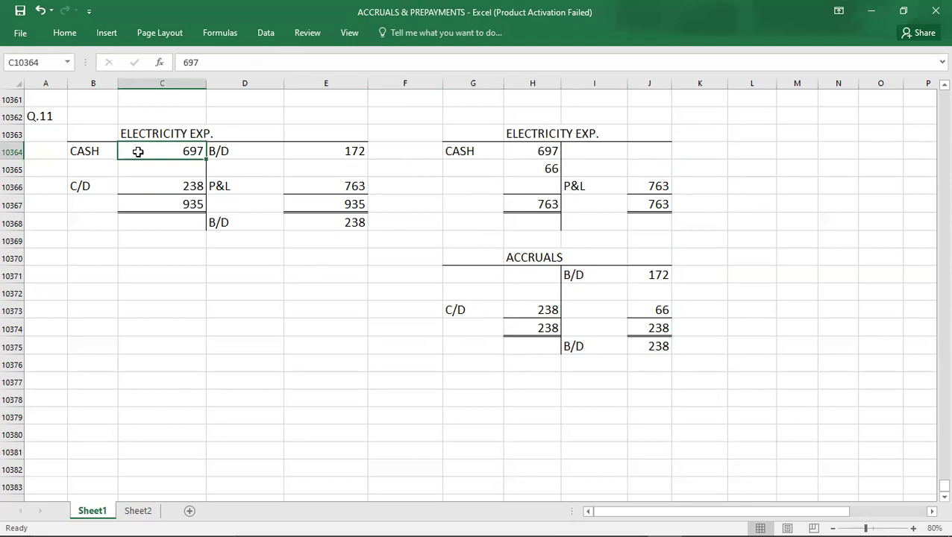
pyautogui.press('Down')
pyautogui.hotkey('shift', 'Down')
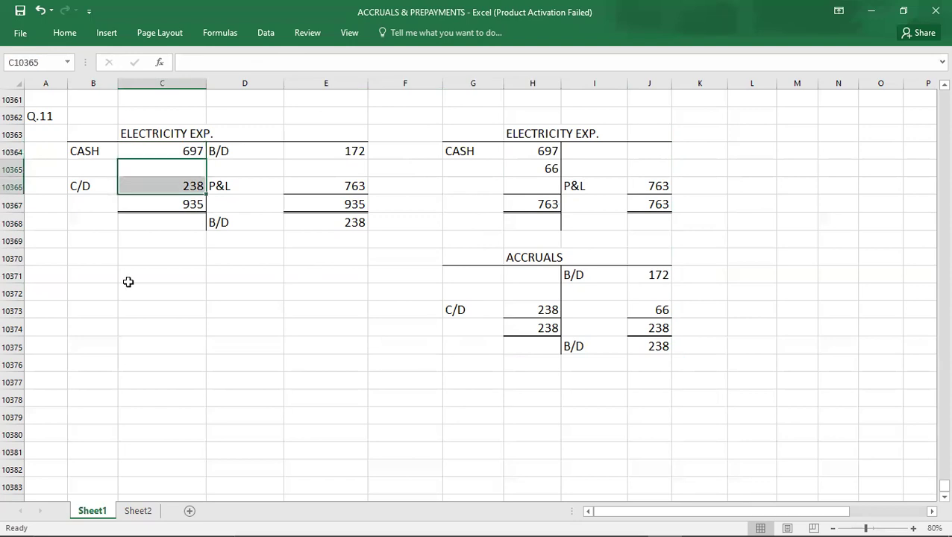
pyautogui.press('Right')
pyautogui.press('Right')
pyautogui.press('Down')
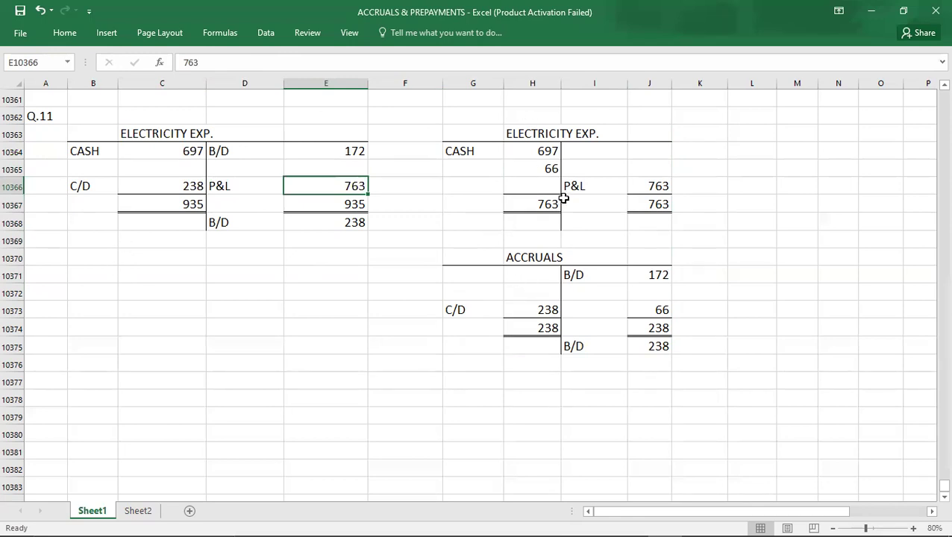
pyautogui.click(50, 118)
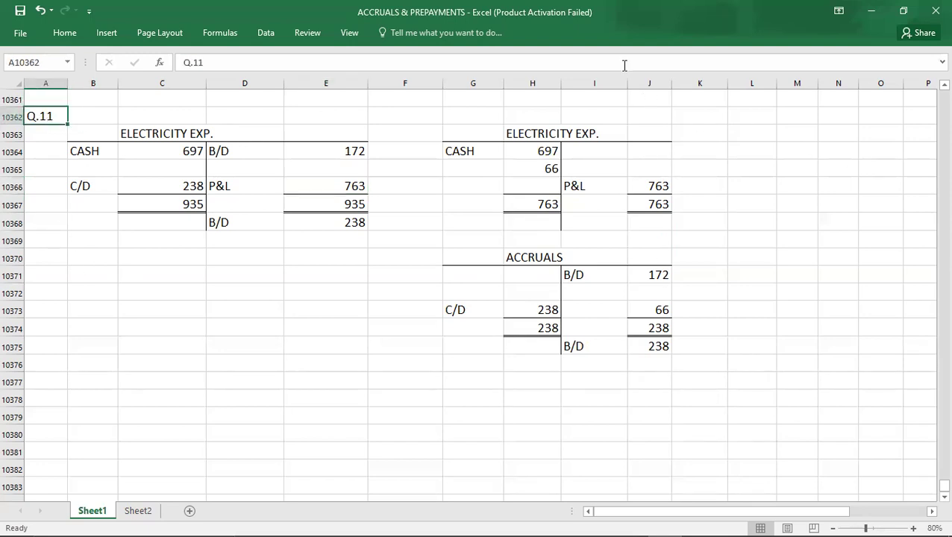
pyautogui.click(829, 186)
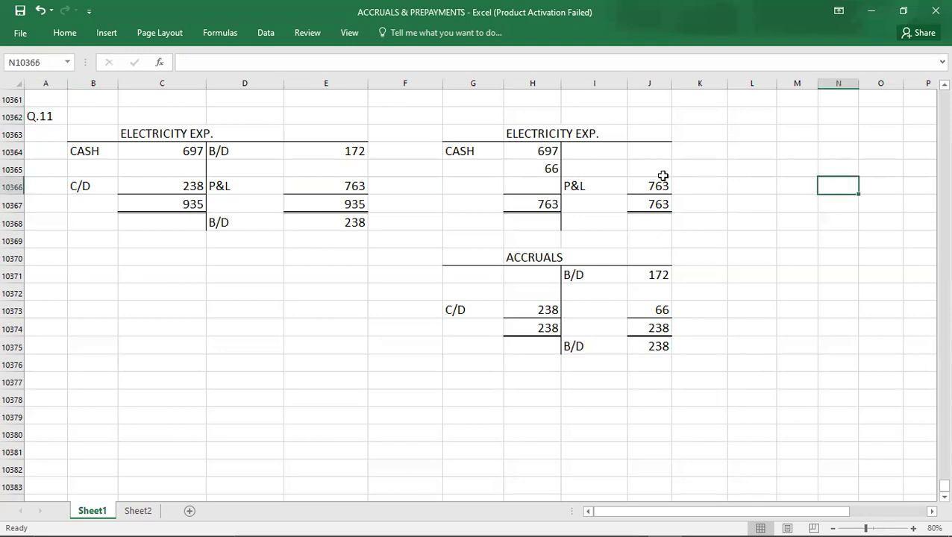
pyautogui.click(534, 167)
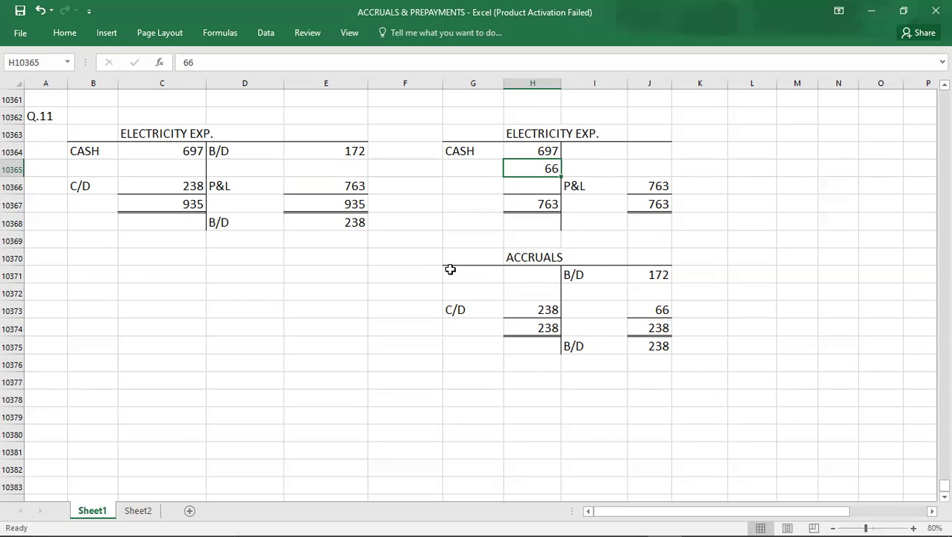
# - Clear the adjustment, closing balance, totals and brought-down balance of the Accruals account in H10373:J10375
pyautogui.click(647, 274)
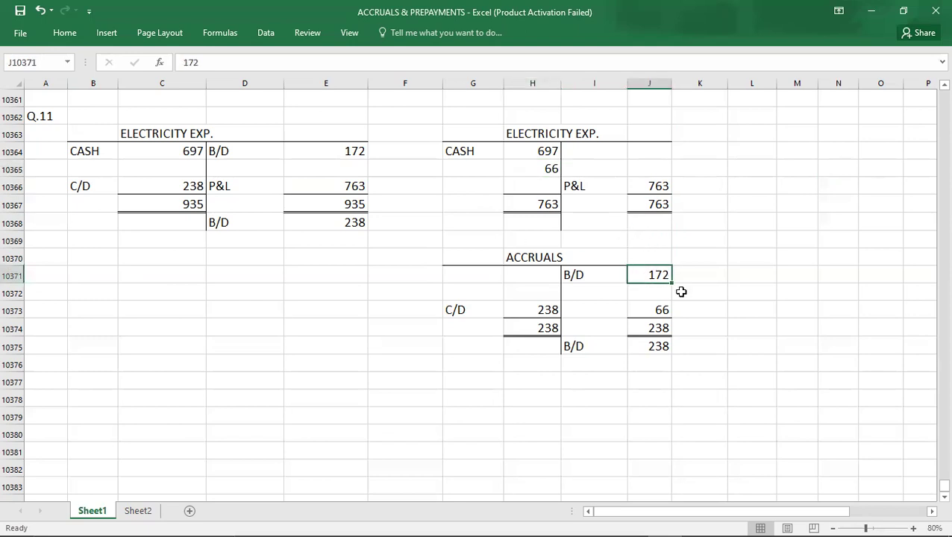
pyautogui.press('Down')
pyautogui.press('Down')
pyautogui.hotkey('shift', 'Left')
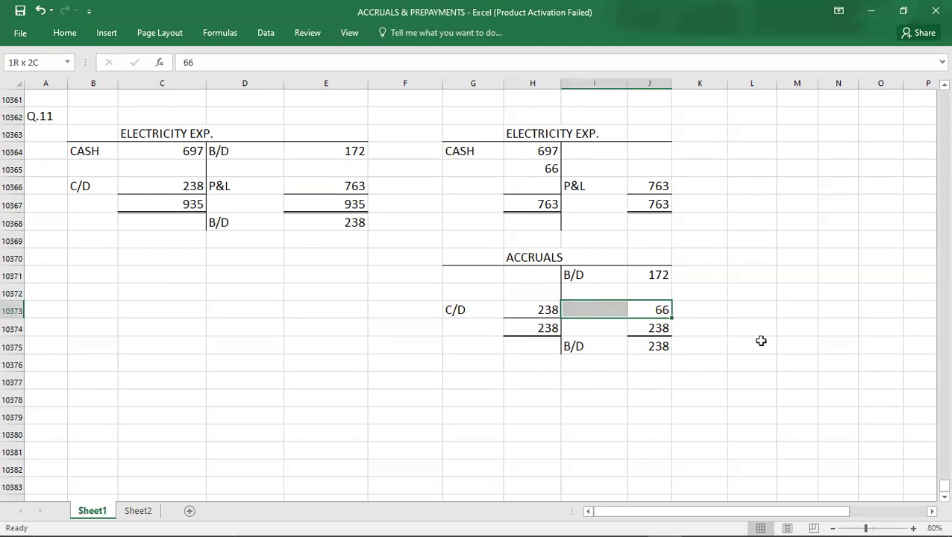
pyautogui.hotkey('shift', 'Left')
pyautogui.hotkey('shift', 'Down')
pyautogui.hotkey('shift', 'Down')
pyautogui.press('Delete')
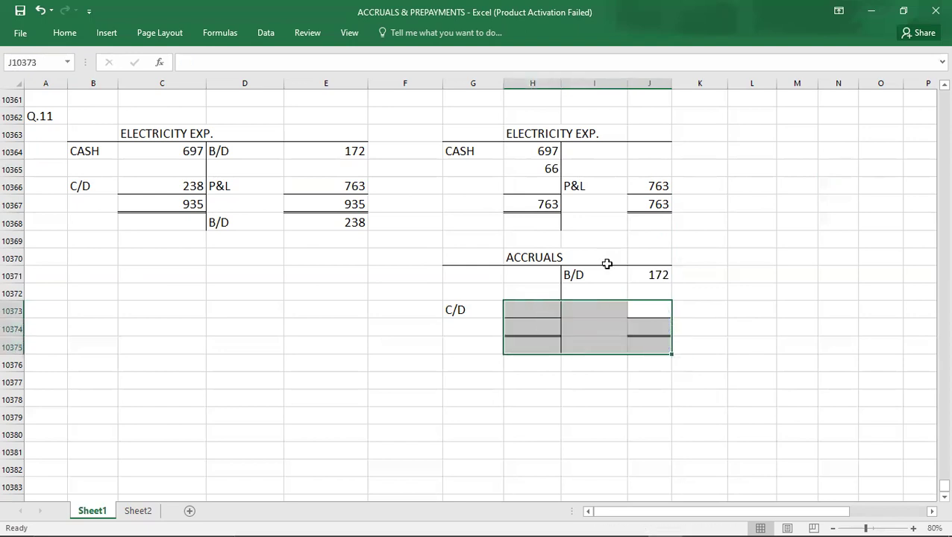
# - Clear the adjustment, P&L entry and totals of the separate electricity account in H10365:J10367
pyautogui.click(521, 169)
pyautogui.hotkey('shift', 'Down')
pyautogui.hotkey('shift', 'Down')
pyautogui.hotkey('shift', 'Right')
pyautogui.hotkey('shift', 'Right')
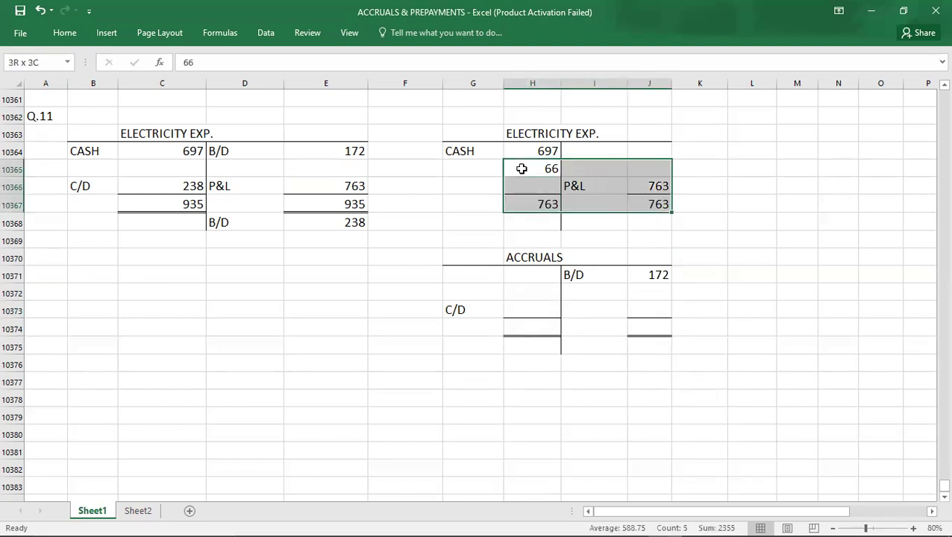
pyautogui.press('Delete')
pyautogui.press('Down')
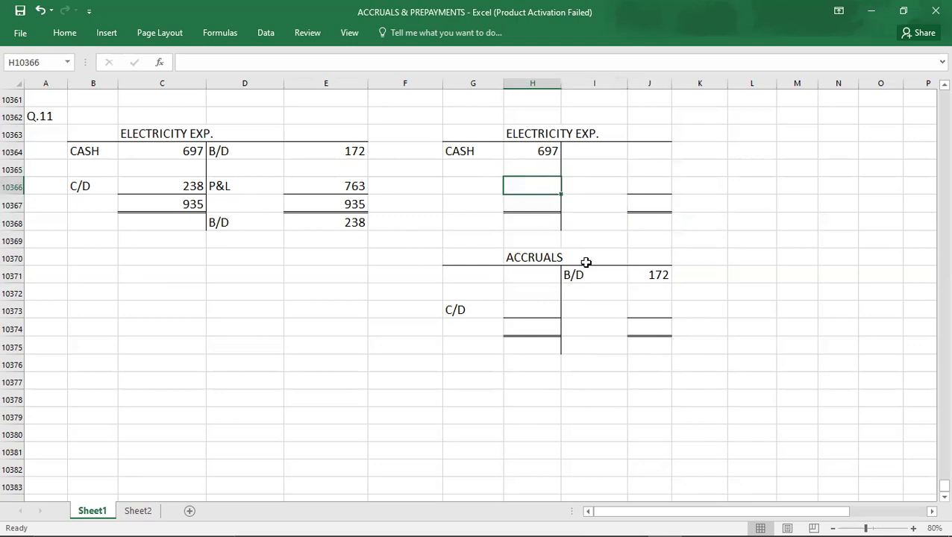
# - Enter the 66 increase in accruals on the electricity account's debit side in H10365 and the Accruals account's credit side in J10373
pyautogui.click(652, 281)
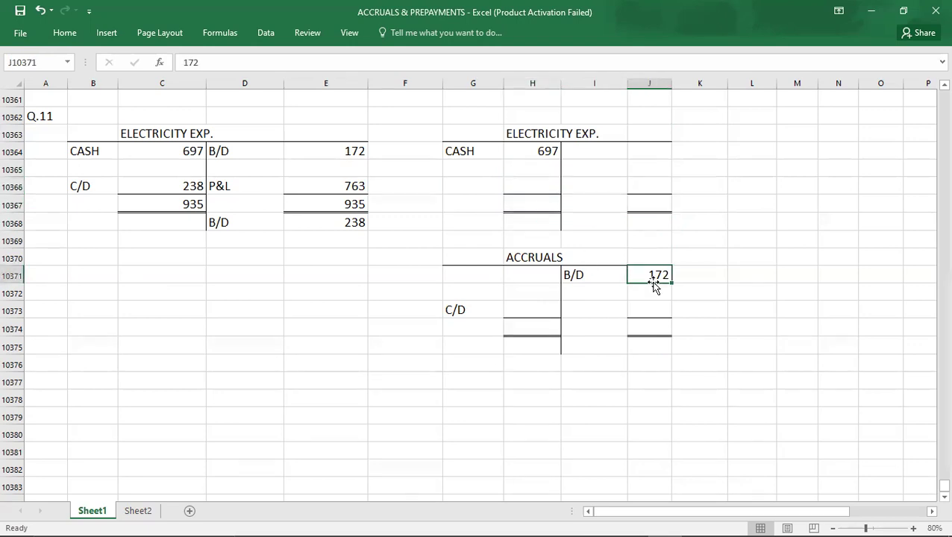
pyautogui.click(513, 153)
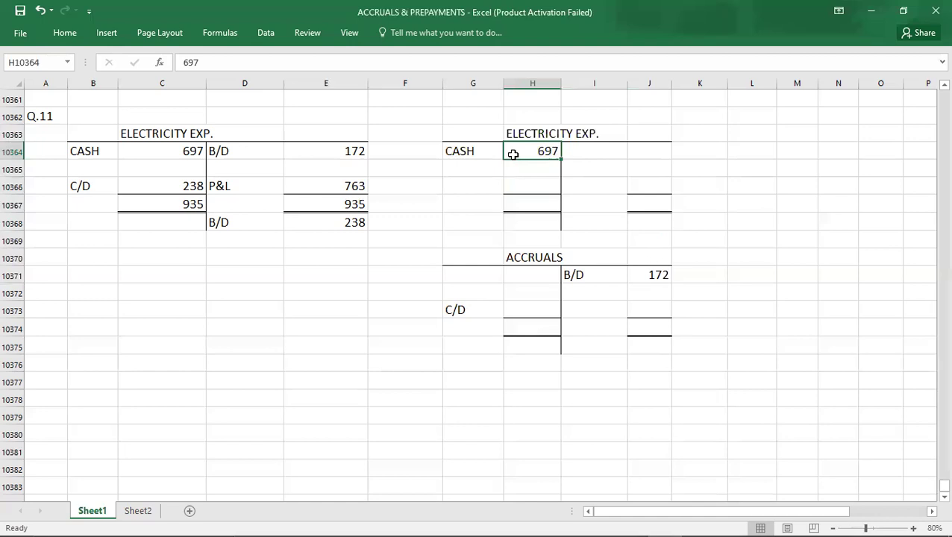
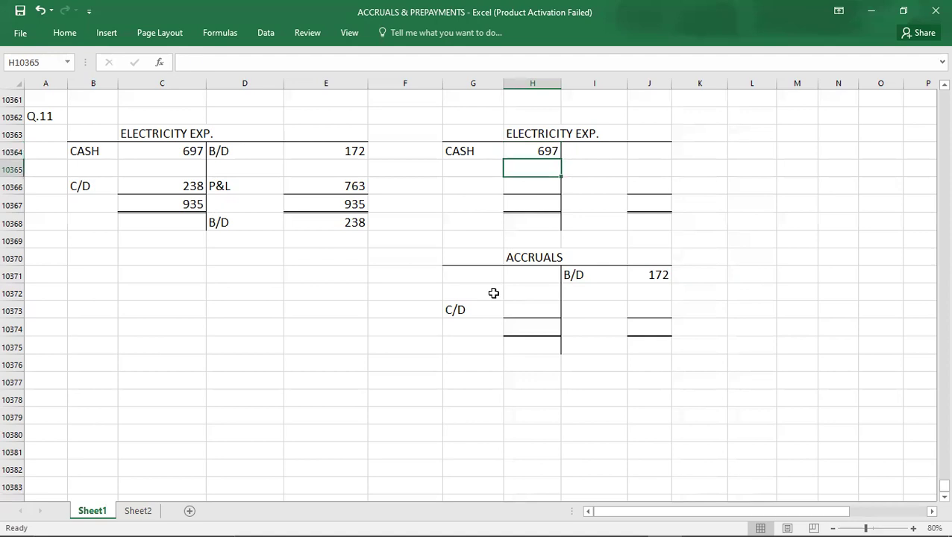
pyautogui.write('66')
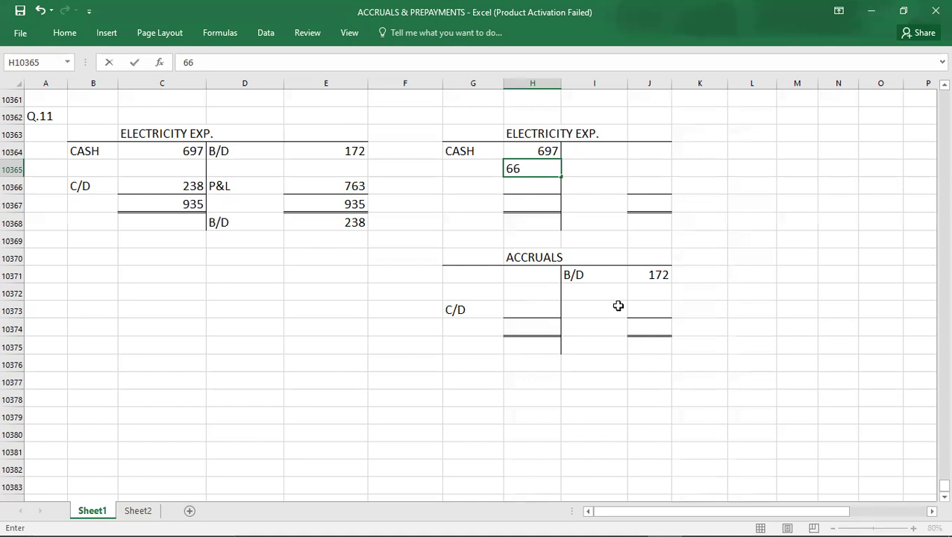
pyautogui.click(650, 312)
pyautogui.write('66')
pyautogui.press('Return')
pyautogui.press('Return')
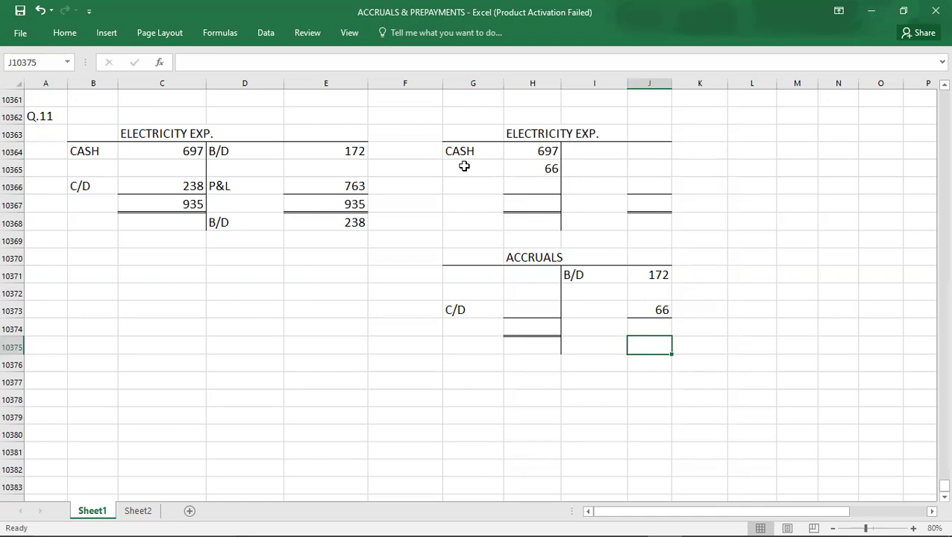
# - Enter 763 as the total on both sides of the separate electricity account in row 10367
pyautogui.click(525, 202)
pyautogui.write('763')
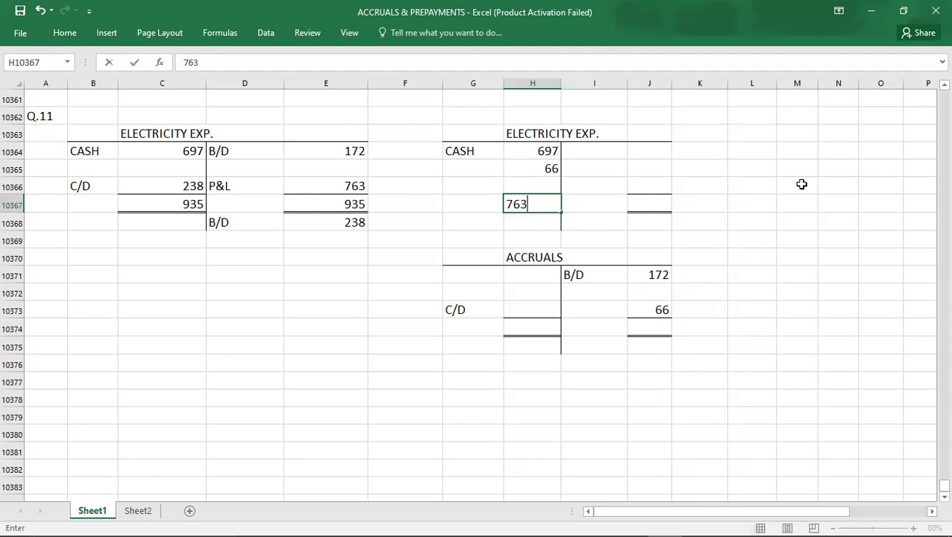
pyautogui.press('Tab')
pyautogui.press('Tab')
pyautogui.write('763')
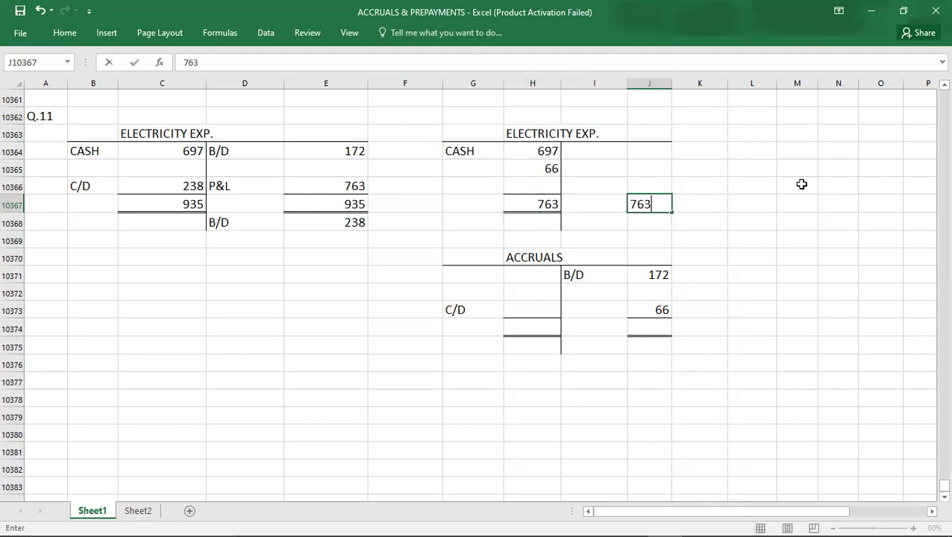
# - Enter P&L 763 on the credit side of the separate electricity account in I10366:J10366
pyautogui.press('Up')
pyautogui.write('763')
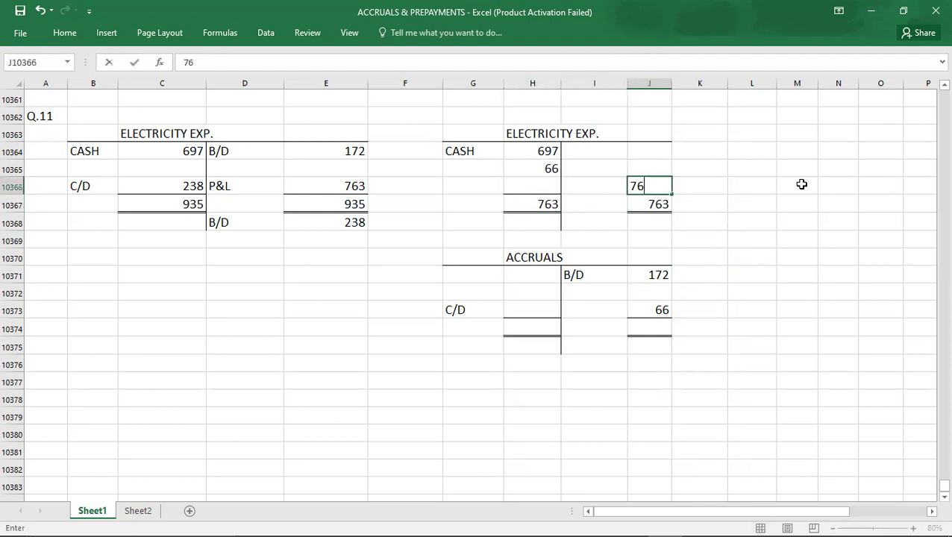
pyautogui.press('Left')
pyautogui.write('P&L')
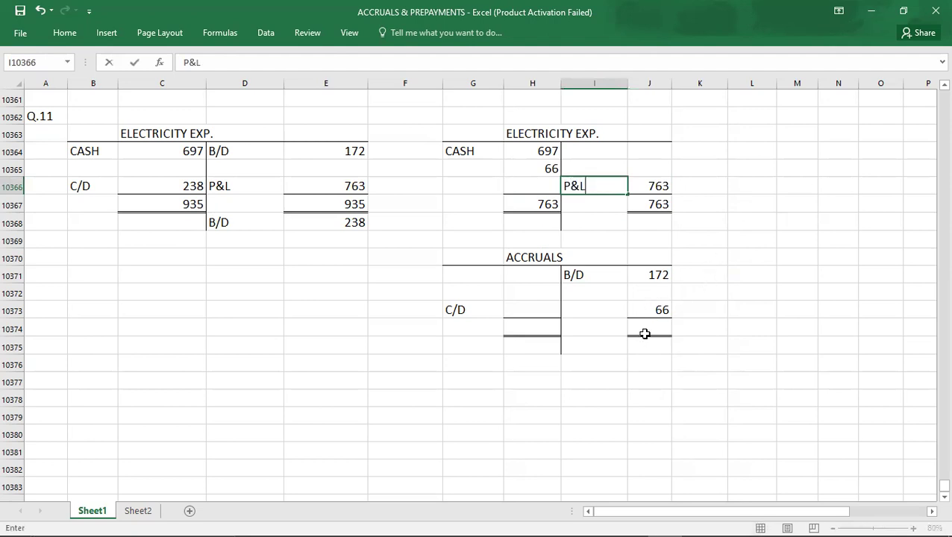
# - Sum the credit entries of the Accruals account and enter 238 as the total on both sides in row 10374
pyautogui.click(642, 332)
pyautogui.press('Up')
pyautogui.hotkey('shift', 'Up')
pyautogui.hotkey('shift', 'Up')
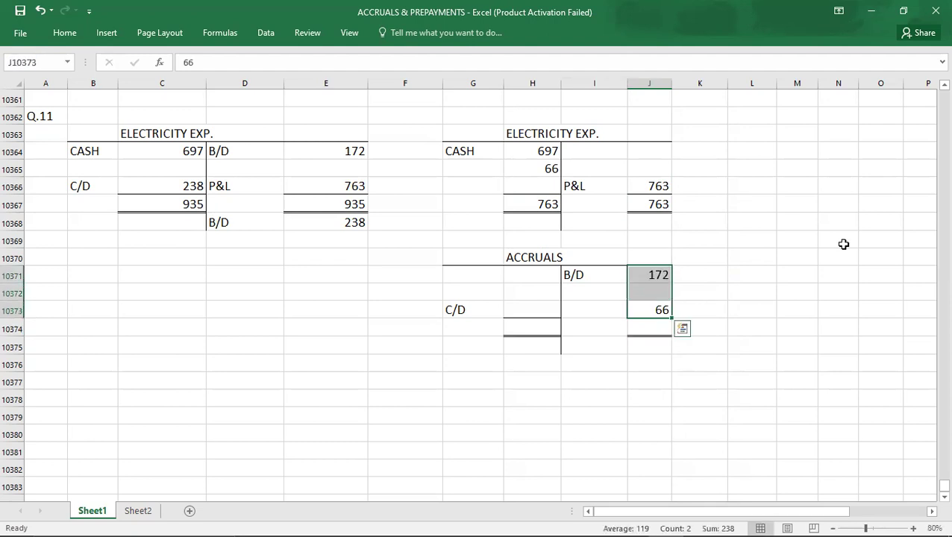
pyautogui.press('Down')
pyautogui.write('238')
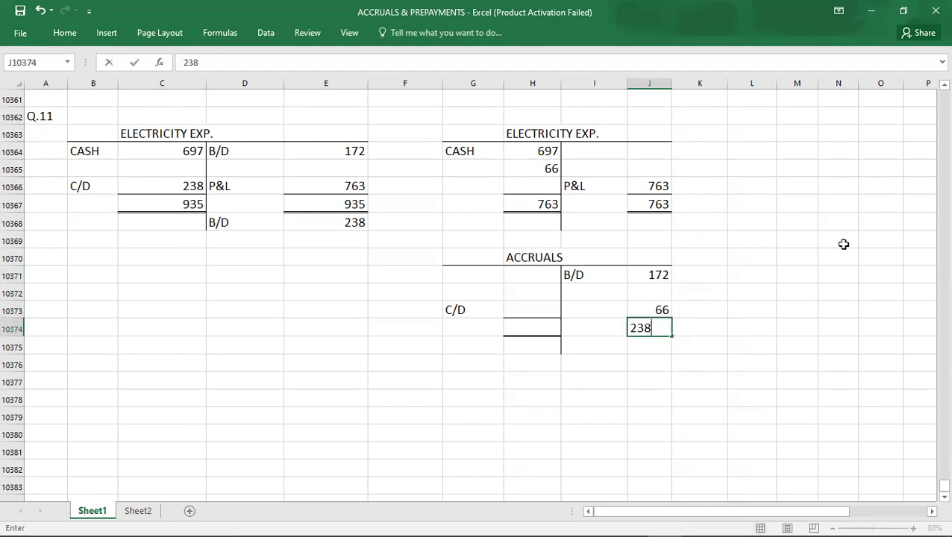
pyautogui.press('Left')
pyautogui.write('238')
# - Enter 238 as the closing C/D balance on the debit side of the Accruals account in H10373
pyautogui.press('Up')
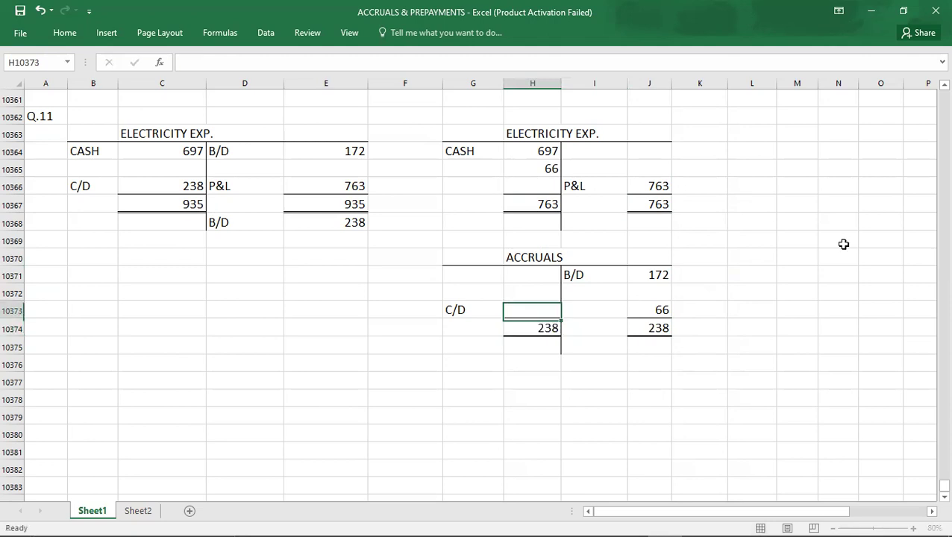
pyautogui.write('238')
pyautogui.press('Down')
pyautogui.press('Down')
pyautogui.press('Down')
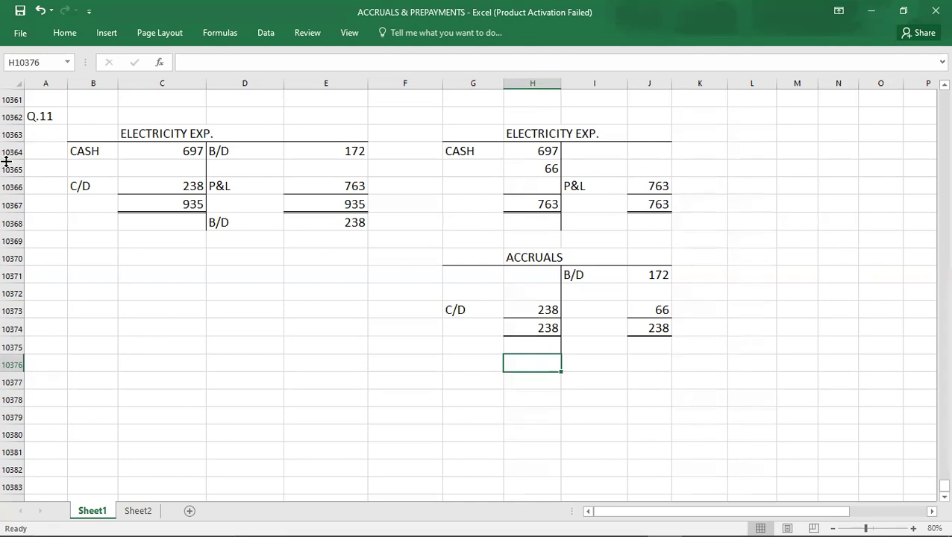
# - Switch to the question document and read part B of Q.11 about rent
pyautogui.click(58, 133)
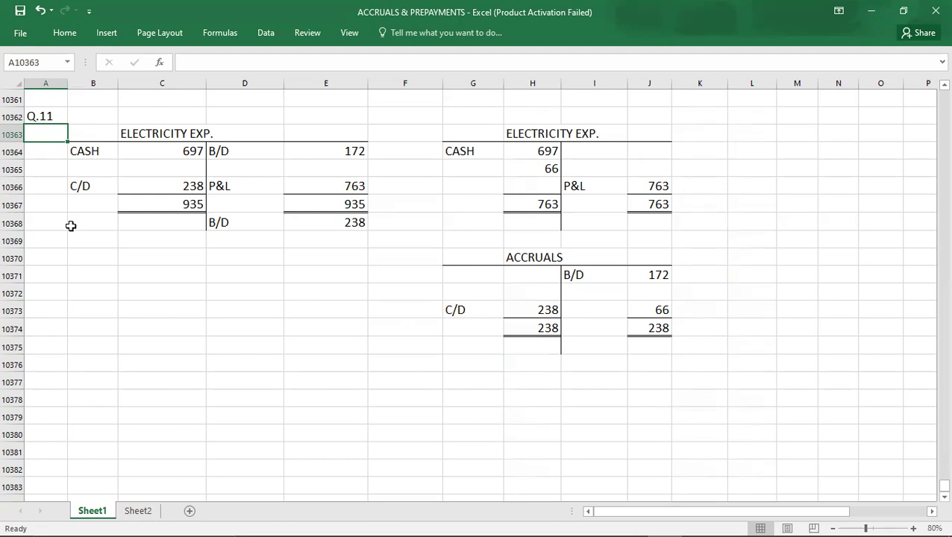
pyautogui.hotkey('alt', 'Tab')
pyautogui.hotkey('alt', 'Tab')
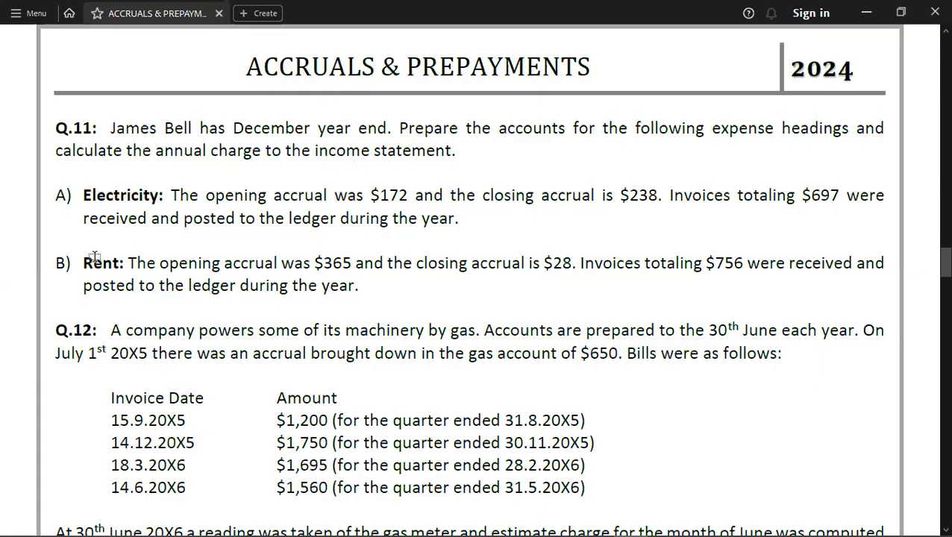
# - Return to the Excel workbook and copy the single electricity account B10363:E10368 to the area starting at B10371
pyautogui.hotkey('alt', 'Tab')
pyautogui.press('Down')
pyautogui.hotkey('shift', 'Right')
pyautogui.hotkey('shift', 'Right')
pyautogui.hotkey('shift', 'Right')
pyautogui.hotkey('shift', 'Right')
pyautogui.hotkey('shift', 'Left')
pyautogui.hotkey('shift', 'Down')
pyautogui.hotkey('shift', 'Down')
pyautogui.hotkey('shift', 'Down')
pyautogui.hotkey('shift', 'Down')
pyautogui.hotkey('shift', 'Down')
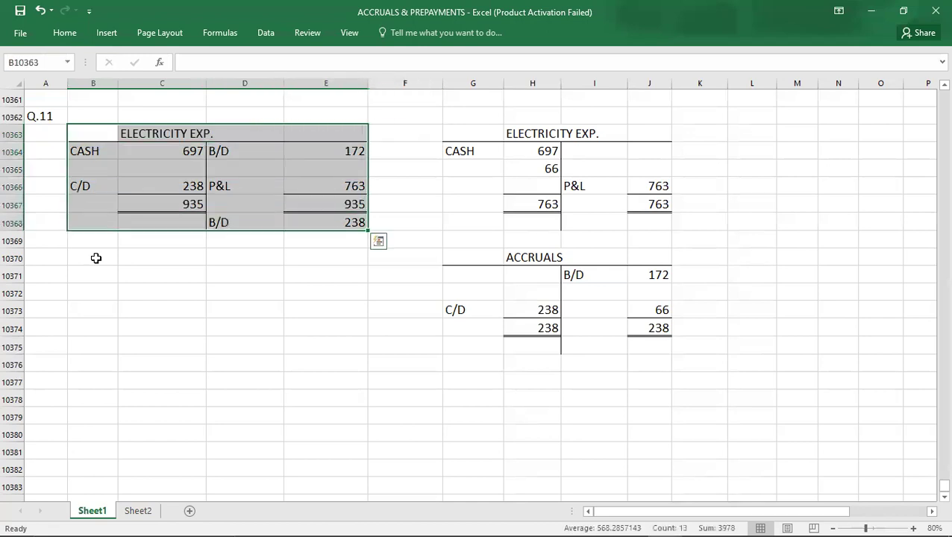
pyautogui.hotkey('ctrl', 'c')
pyautogui.press('Down')
pyautogui.press('Down')
pyautogui.press('Down')
pyautogui.press('Down')
pyautogui.press('Down')
pyautogui.press('Down')
pyautogui.press('Down')
pyautogui.press('Down')
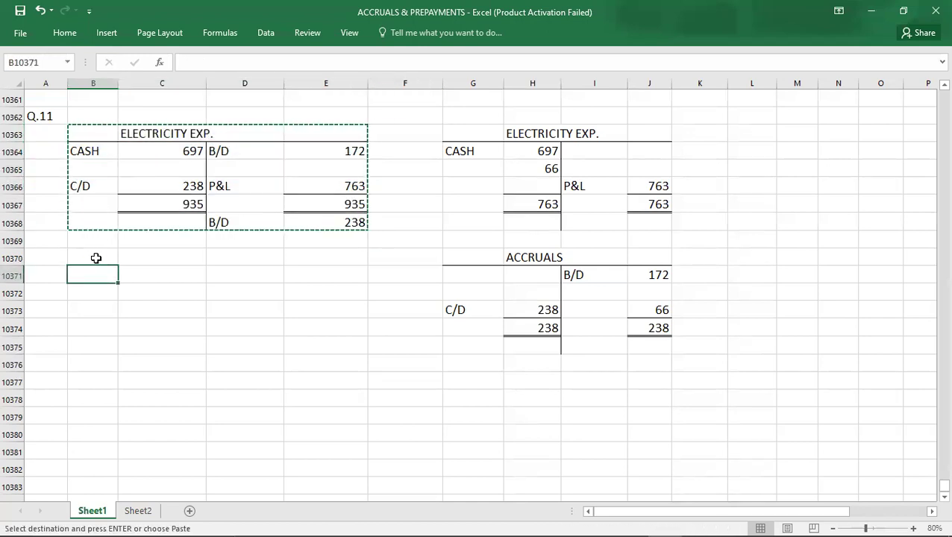
pyautogui.hotkey('ctrl', 'v')
# - Clear the contents of the copied account, keeping its borders, and title it RENT EXP. in C10371
pyautogui.press('Delete')
pyautogui.press('Right')
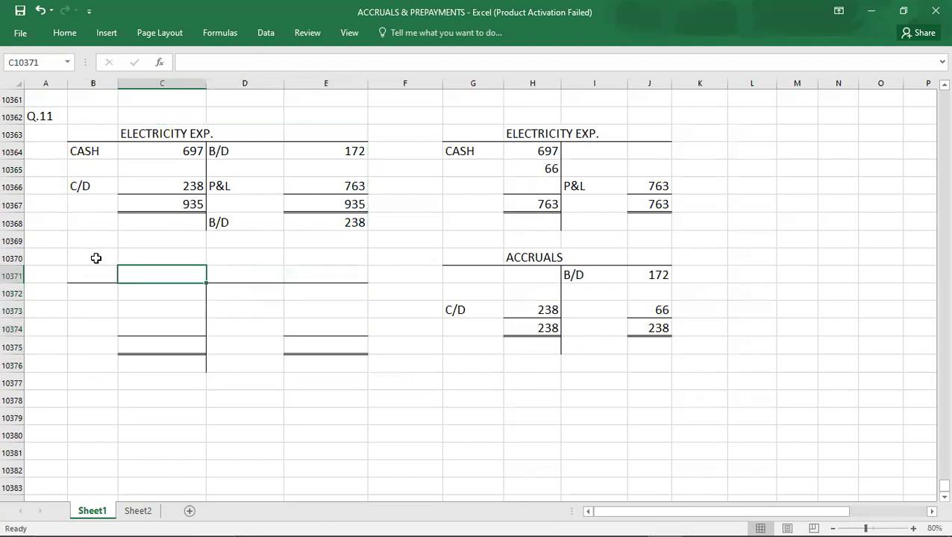
pyautogui.write('RENT EXP.')
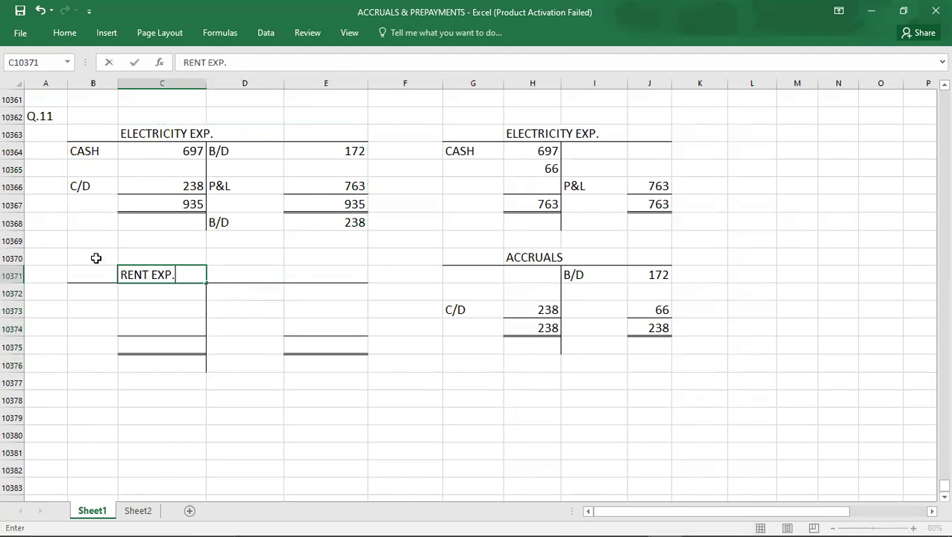
pyautogui.press('Left')
pyautogui.press('Left')
# - Check the opening rent accrual in the question document, and enter B/D 365 on the rent account's credit side in D10372:E10372 of the workbook
pyautogui.hotkey('alt', 'Tab')
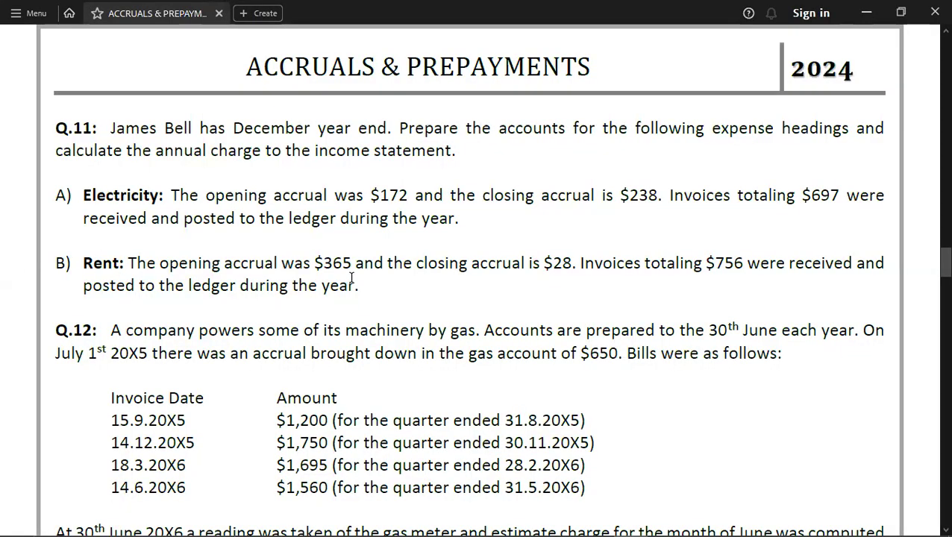
pyautogui.hotkey('alt', 'Tab')
pyautogui.press('Right')
pyautogui.press('Down')
pyautogui.press('Down')
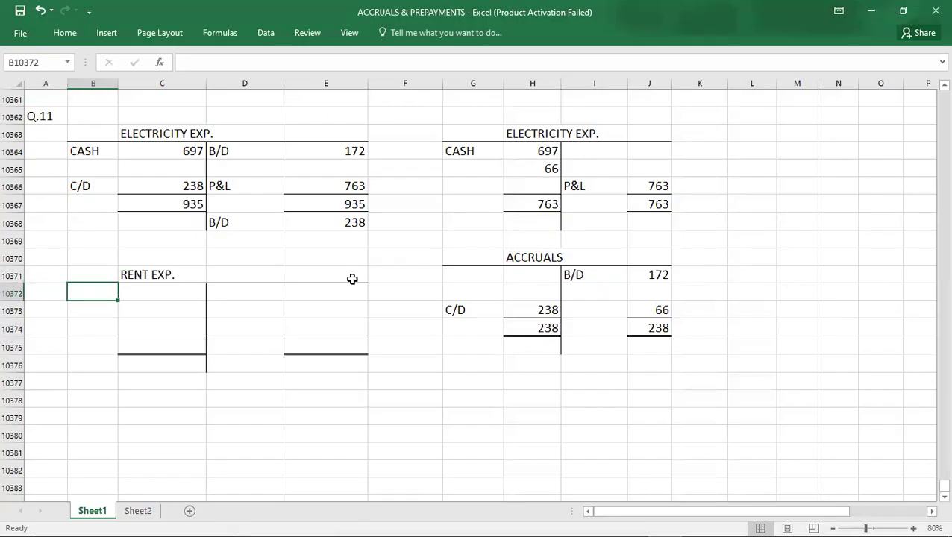
pyautogui.press('Right')
pyautogui.press('Right')
pyautogui.press('Up')
pyautogui.write('B/D')
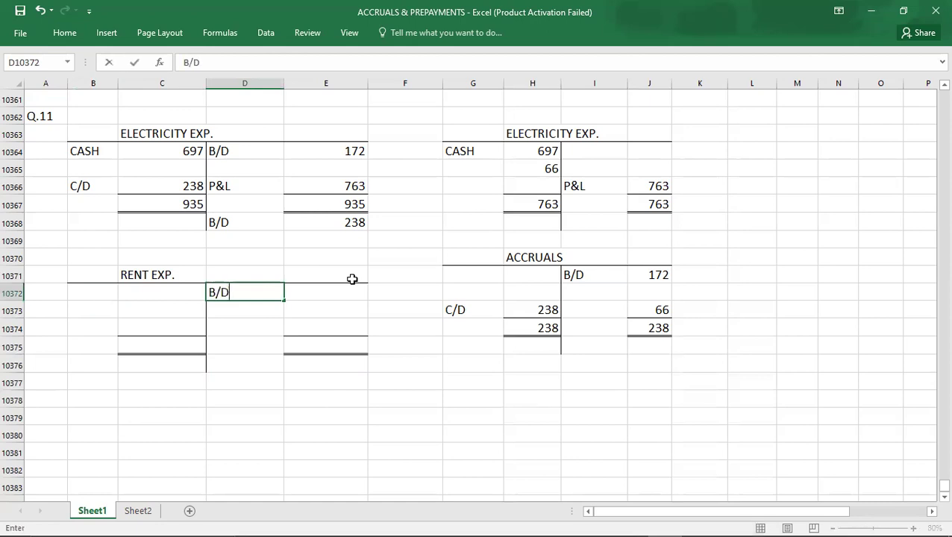
pyautogui.press('Tab')
pyautogui.write('365')
pyautogui.press('Return')
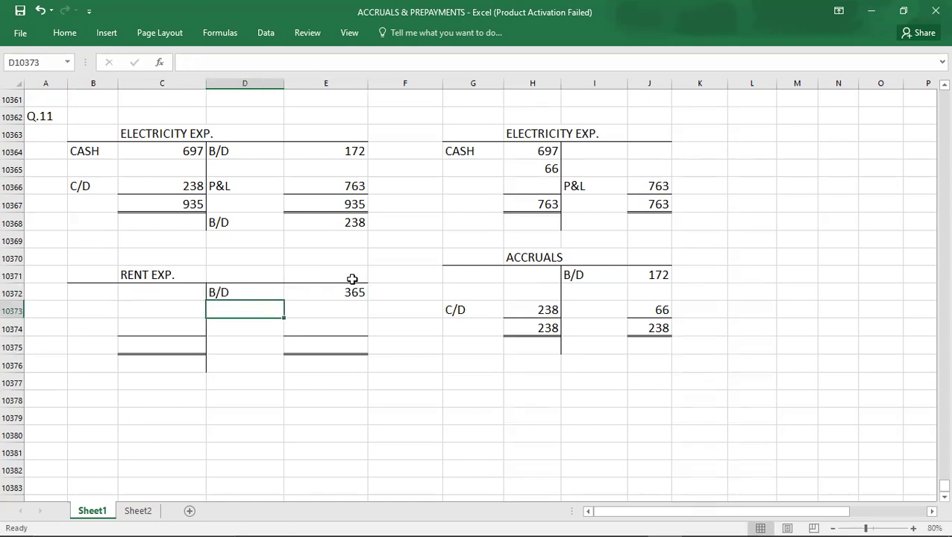
# - Check the closing rent accrual in the question document, and enter C/D 28 on the rent account's debit side in B10374:C10374 of the workbook
pyautogui.hotkey('alt', 'Tab')
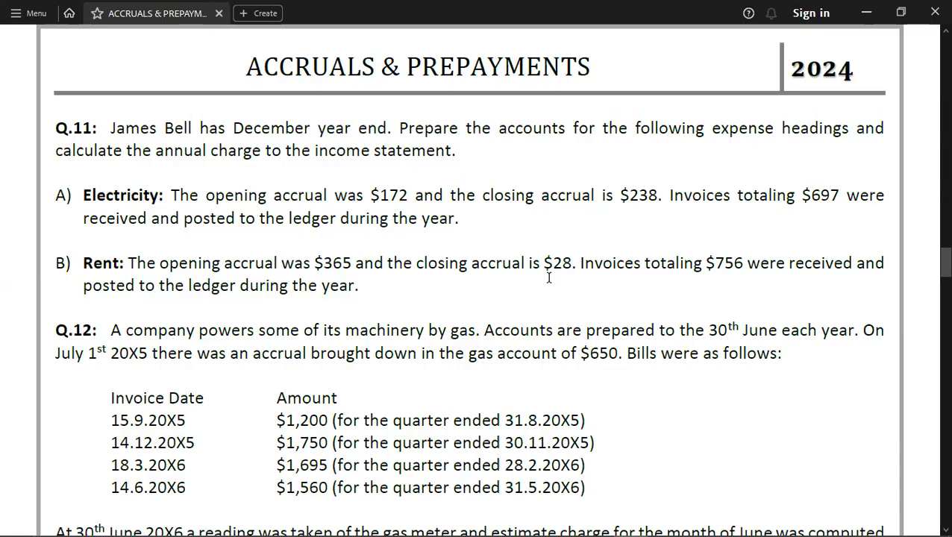
pyautogui.hotkey('alt', 'Tab')
pyautogui.press('Left')
pyautogui.press('Left')
pyautogui.press('Down')
pyautogui.write('C/D')
pyautogui.press('Tab')
pyautogui.write('28')
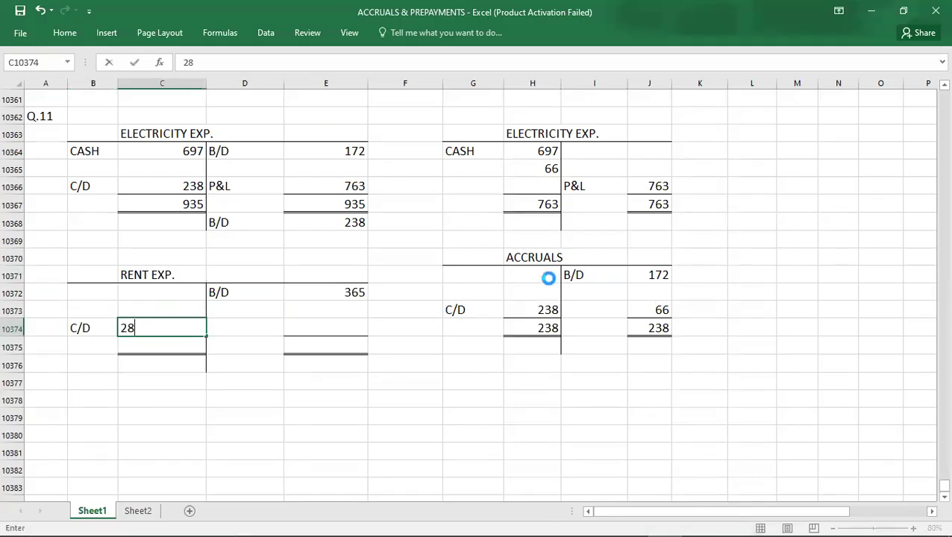
pyautogui.press('Return')
# - Check the rent invoices in the question document, and enter CASH 756 in B10372:C10372 of the workbook's rent account
pyautogui.hotkey('alt', 'Tab')
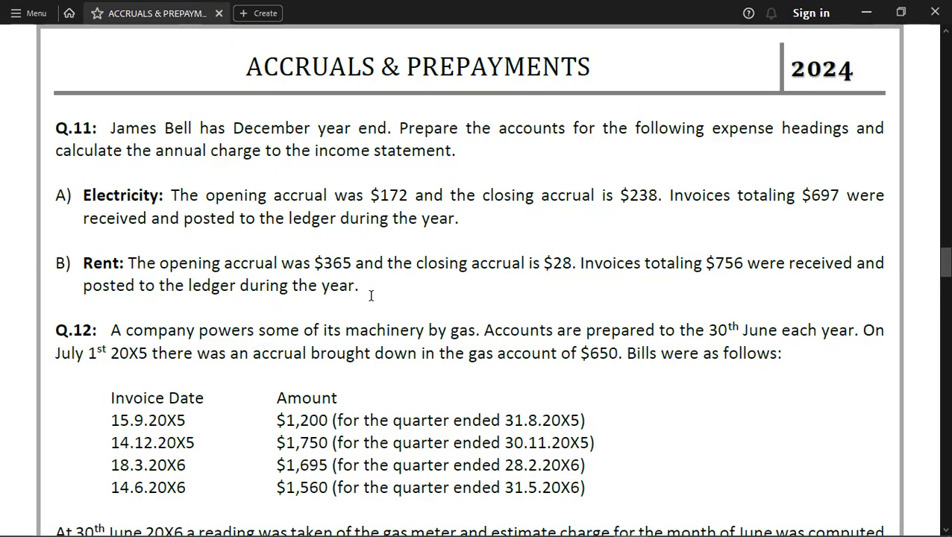
pyautogui.hotkey('alt', 'Tab')
pyautogui.press('Up')
pyautogui.press('Up')
pyautogui.press('Up')
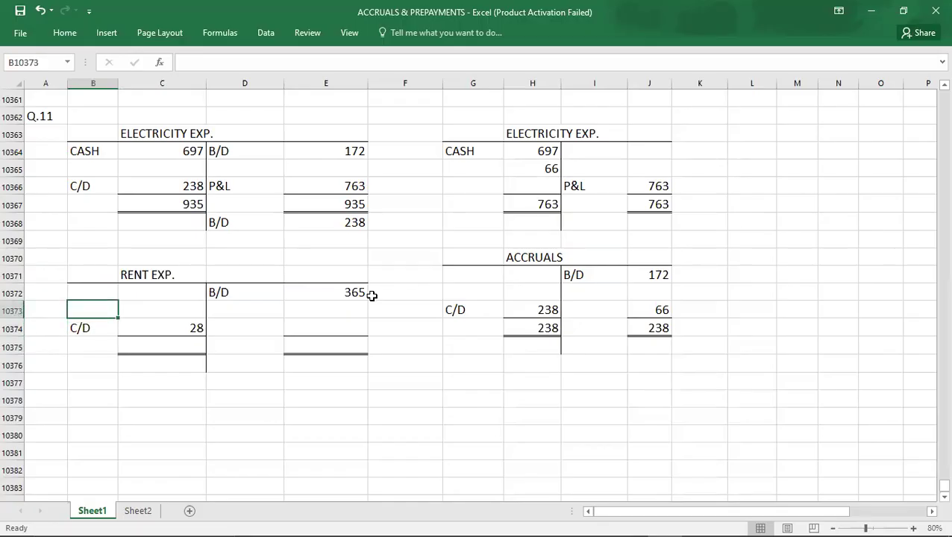
pyautogui.press('Right')
pyautogui.write('756')
pyautogui.press('Left')
pyautogui.write('CASH')
pyautogui.press('Return')
# - Add up the rent account's debit entries in C10372:C10374 and enter the total 784 on both sides, in C10375 and E10375
pyautogui.press('Up')
pyautogui.press('Right')
pyautogui.hotkey('shift', 'Down')
pyautogui.hotkey('shift', 'Down')
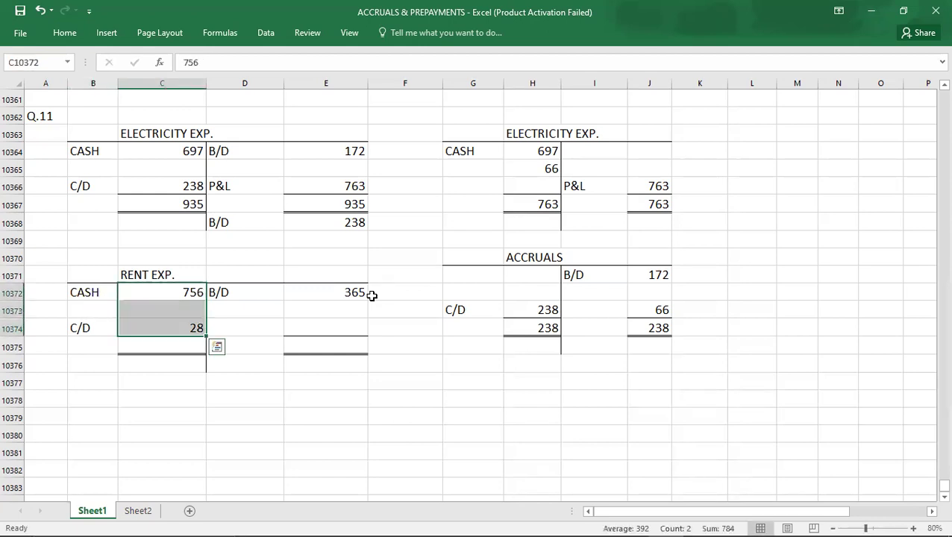
pyautogui.press('Down')
pyautogui.press('Down')
pyautogui.press('Down')
pyautogui.write('784')
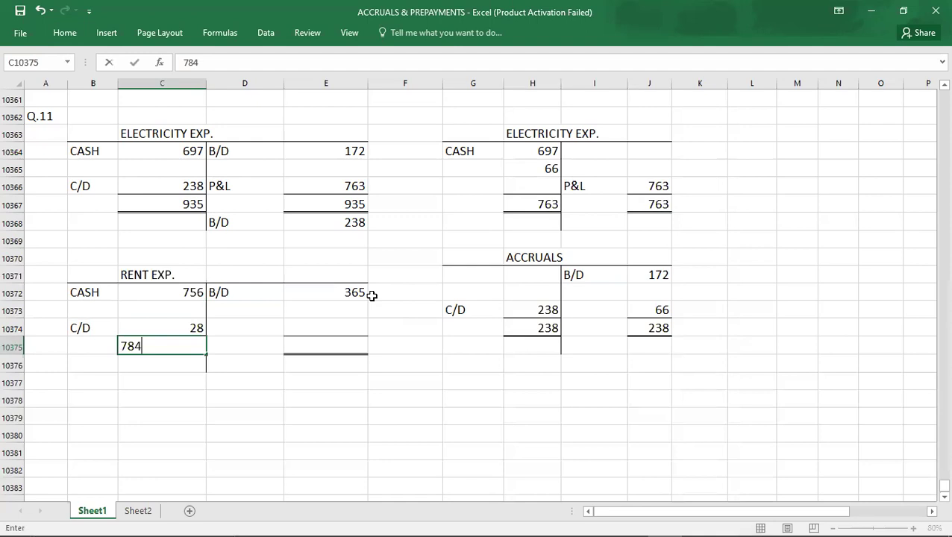
pyautogui.press('Right')
pyautogui.press('Right')
pyautogui.write('784')
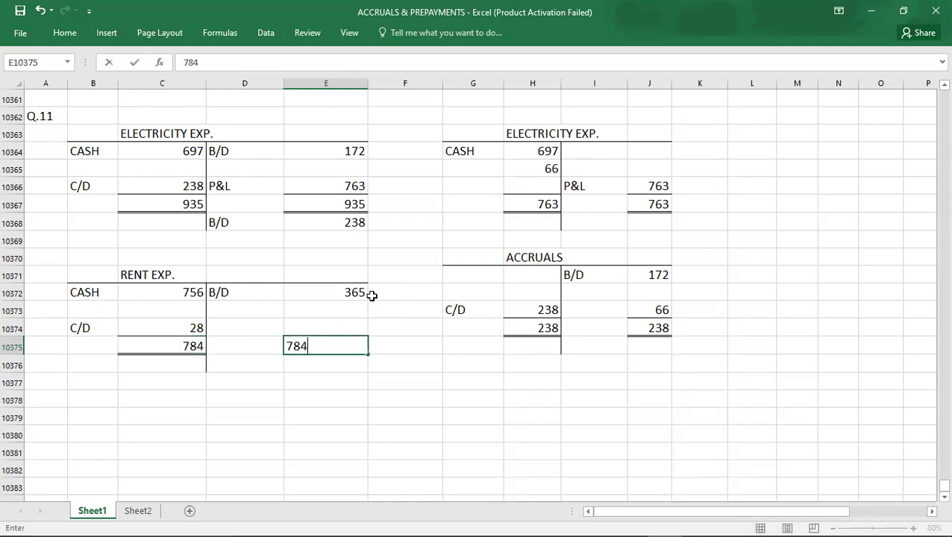
# - Enter the balancing P&L charge of 419 on the rent account's credit side in D10374:E10374
pyautogui.press('Up')
pyautogui.press('Left')
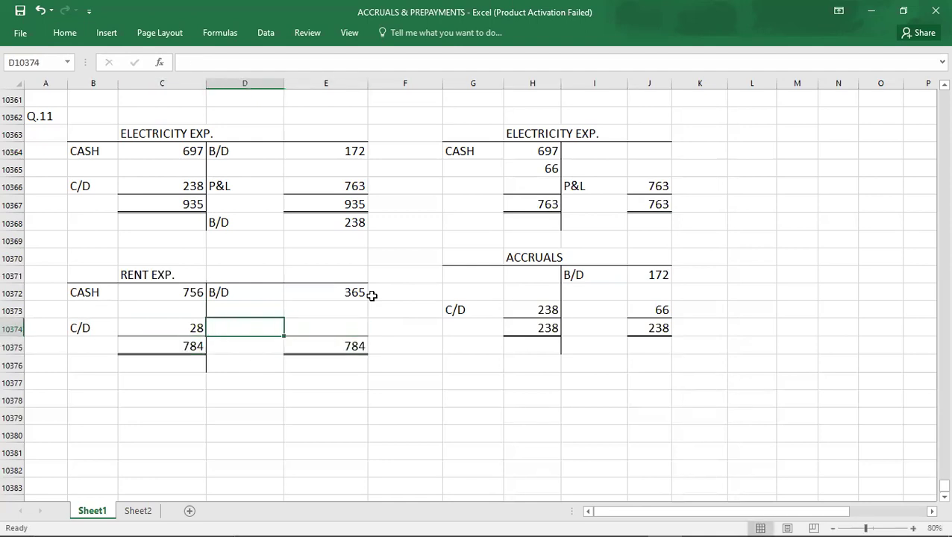
pyautogui.write('P&L')
pyautogui.press('Right')
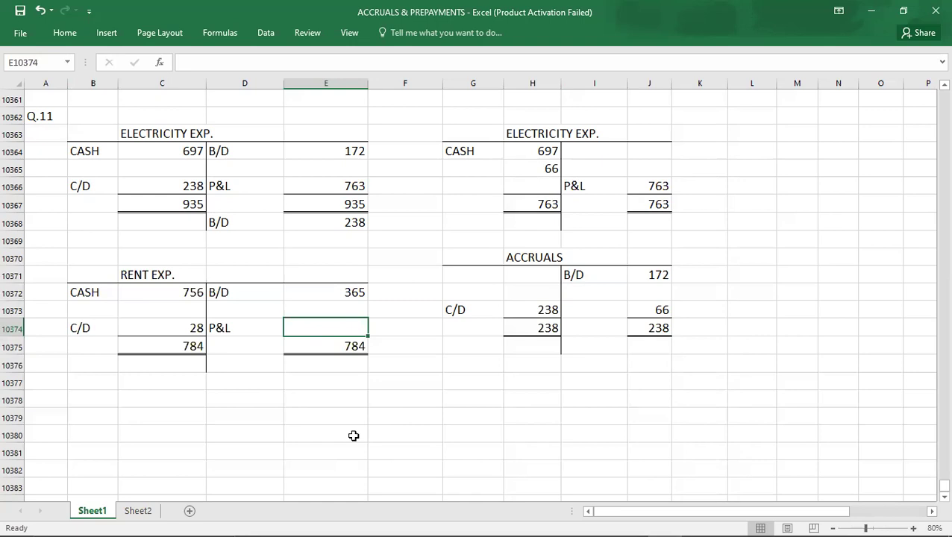
pyautogui.write('4')
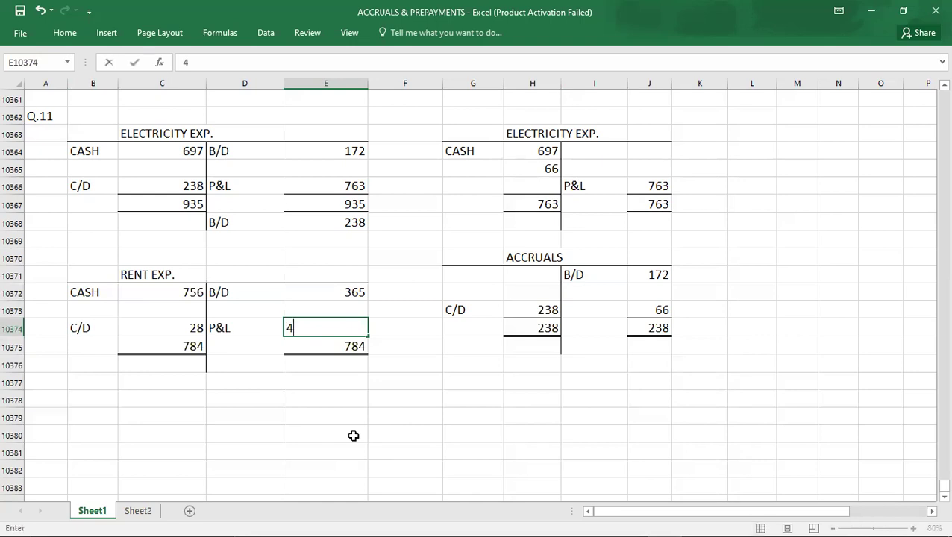
pyautogui.write('19')
pyautogui.press('Return')
pyautogui.press('Down')
pyautogui.press('Down')
pyautogui.press('Left')
pyautogui.press('Left')
pyautogui.press('Left')
pyautogui.press('Left')
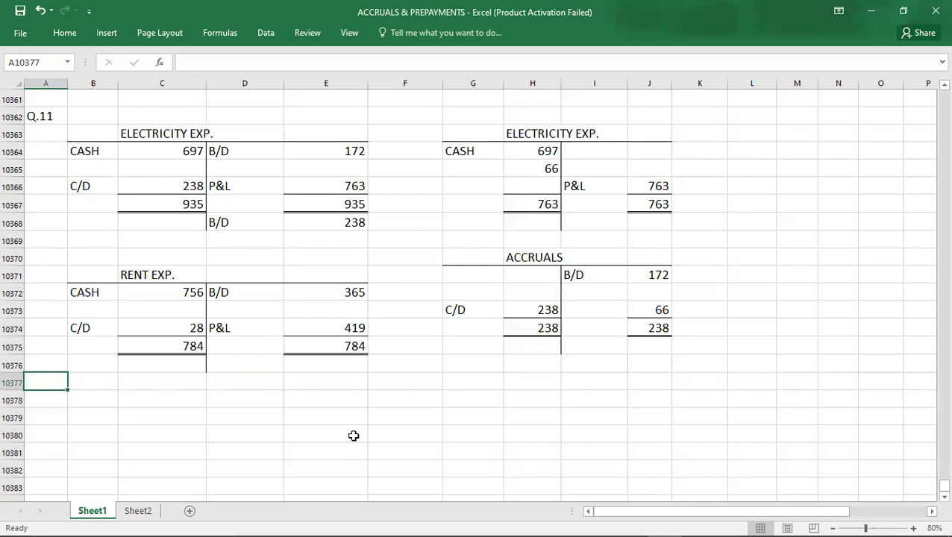
# - Bring down the closing rent accrual below the totals by entering B/D 28 in D10376:E10376
pyautogui.click(252, 365)
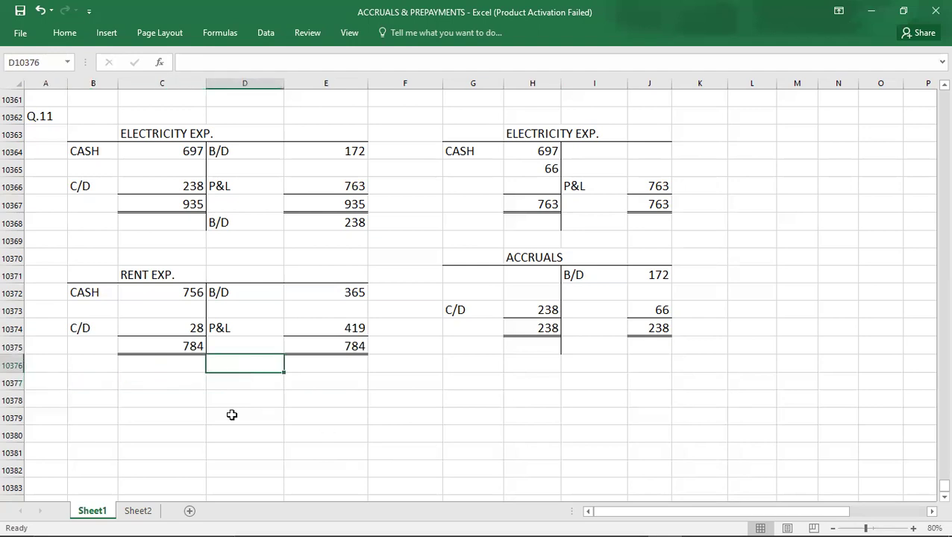
pyautogui.write('B/D')
pyautogui.press('Tab')
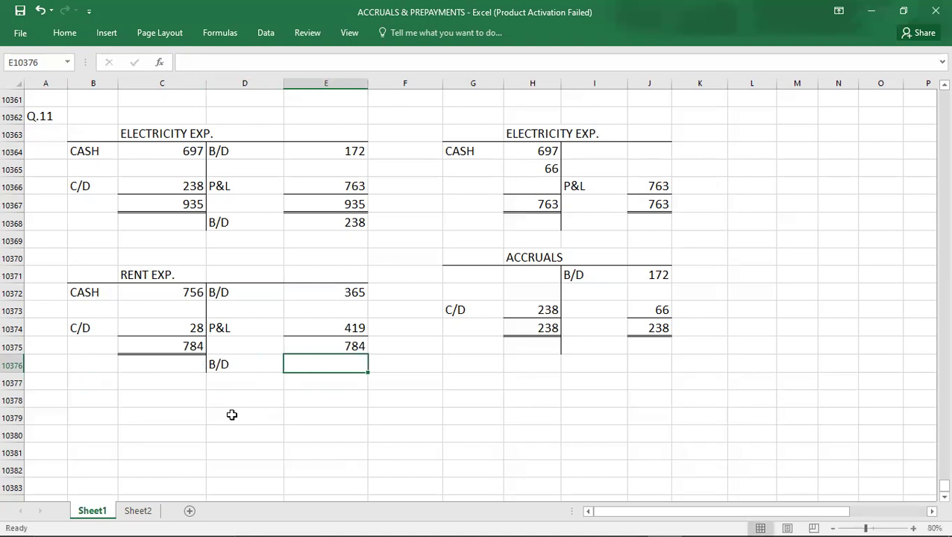
pyautogui.write('28')
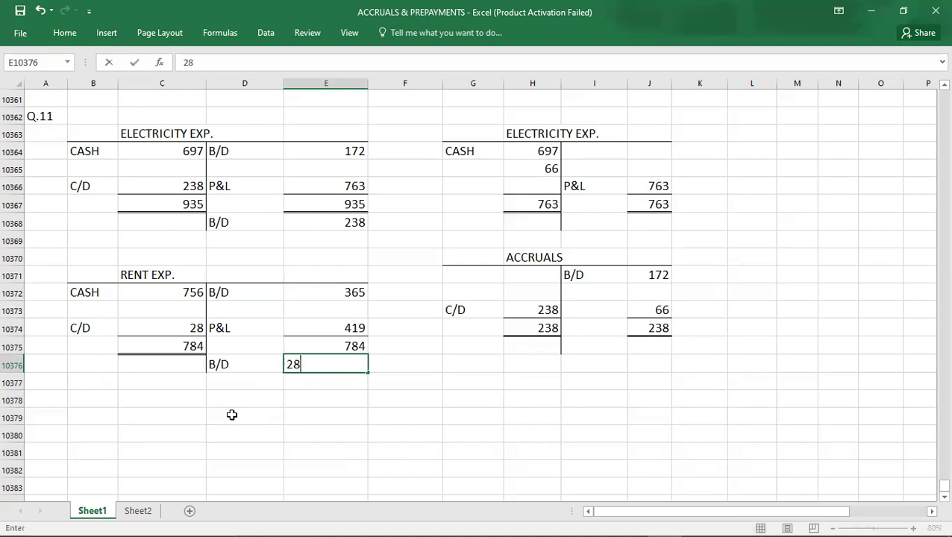
pyautogui.press('Return')
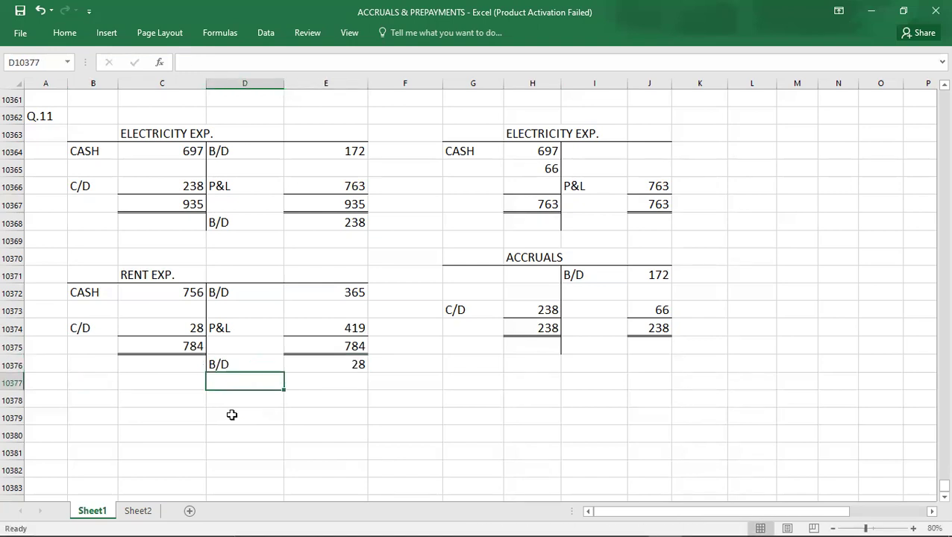